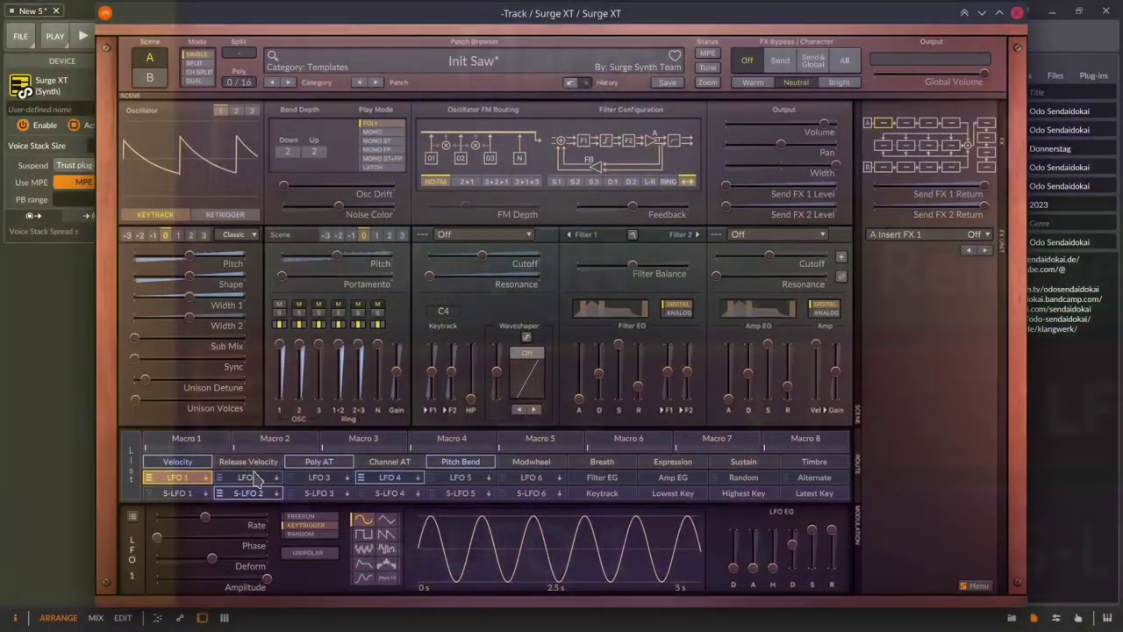
Step: Open the Modulation List, sort the routings by target, and clear the filter
click(130, 465)
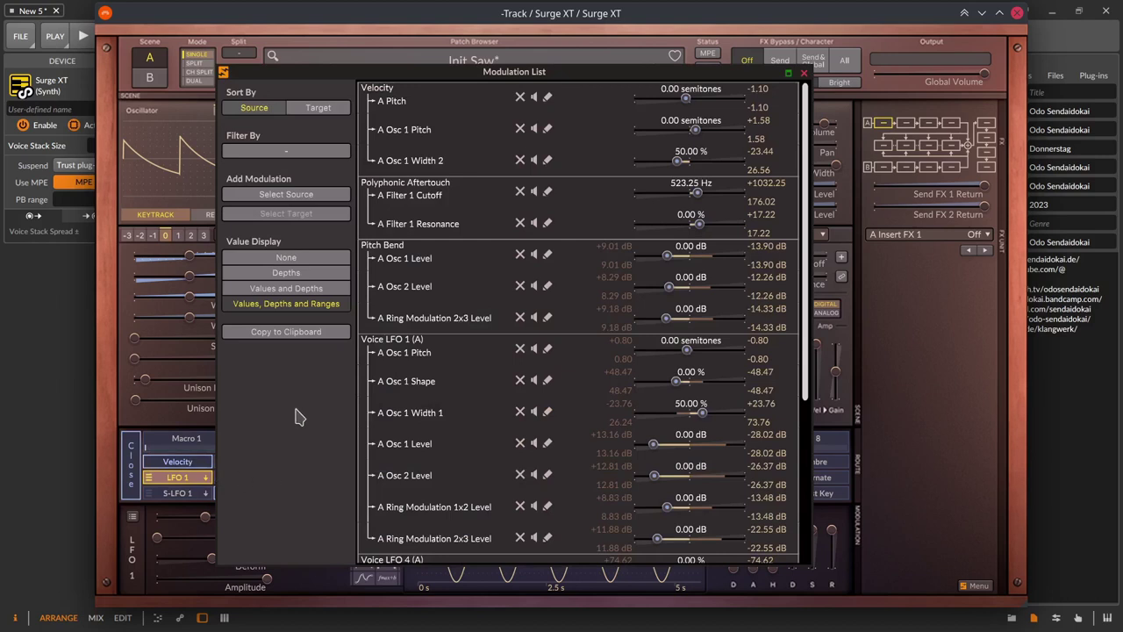
click(317, 108)
click(260, 156)
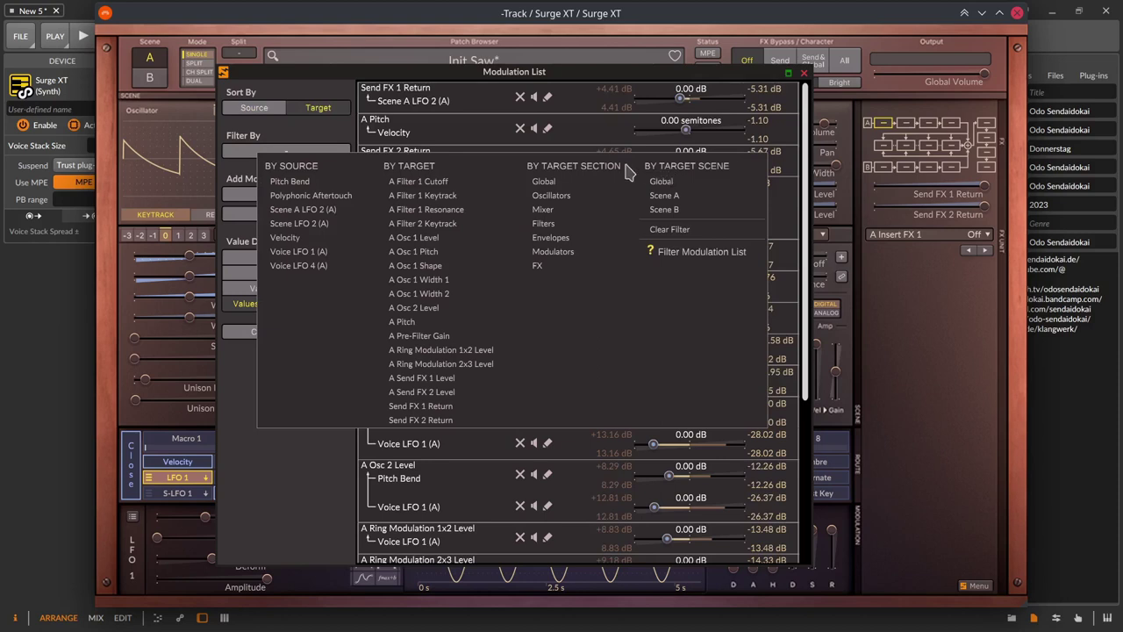
click(691, 230)
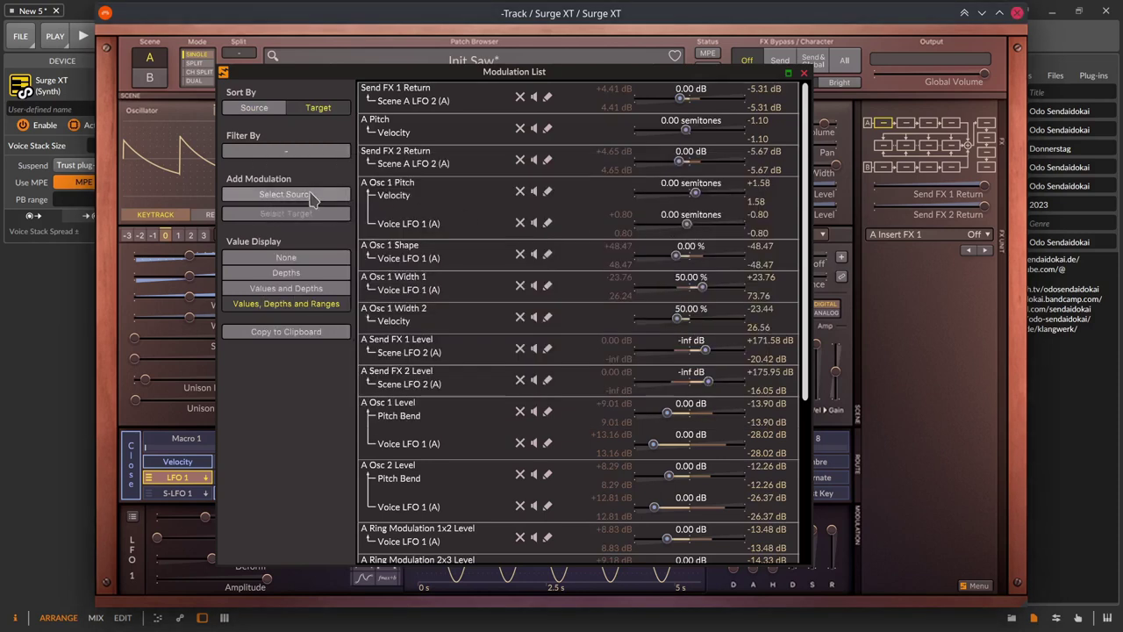
Step: Add a routing from Macro 1 to Scene B Voice LFO 3 Decay
click(312, 195)
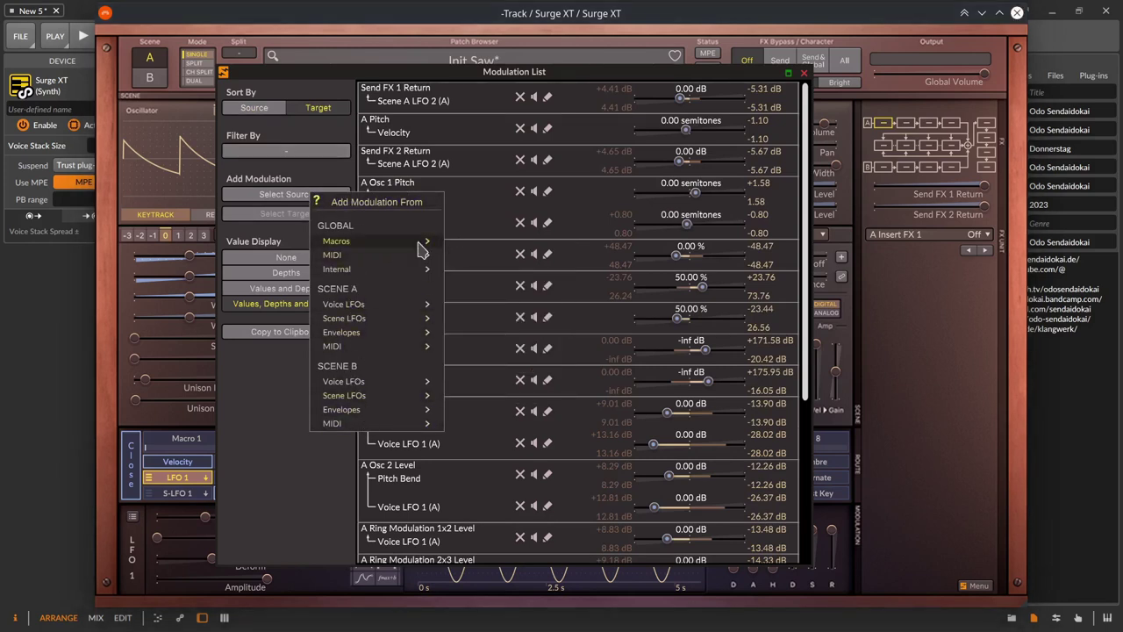
mouse_move(421, 243)
click(465, 245)
click(314, 217)
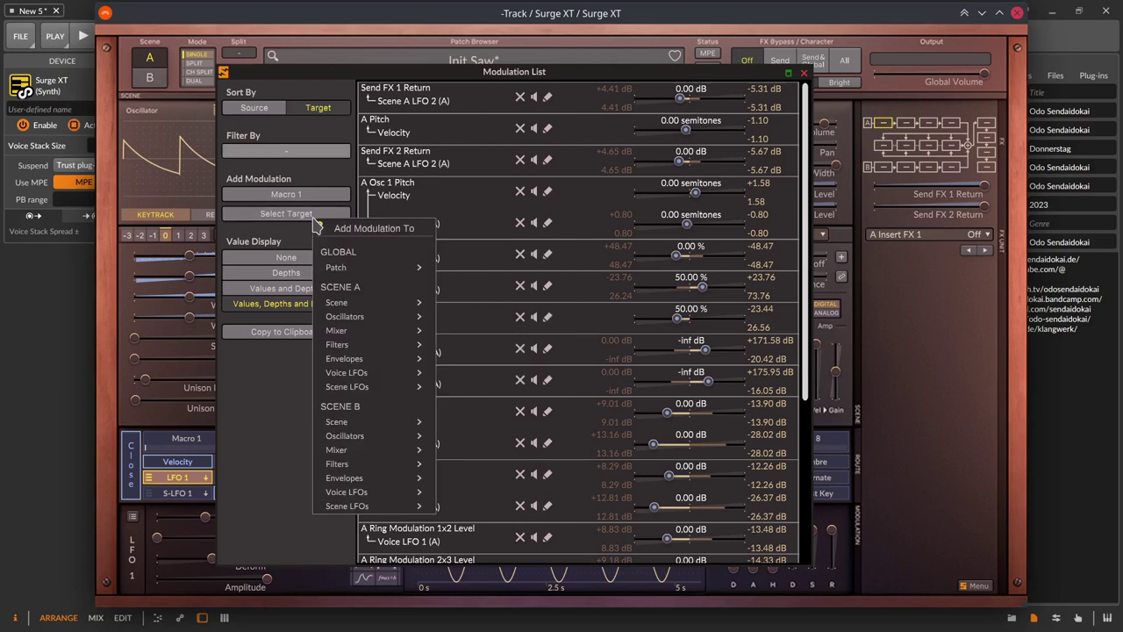
mouse_move(369, 304)
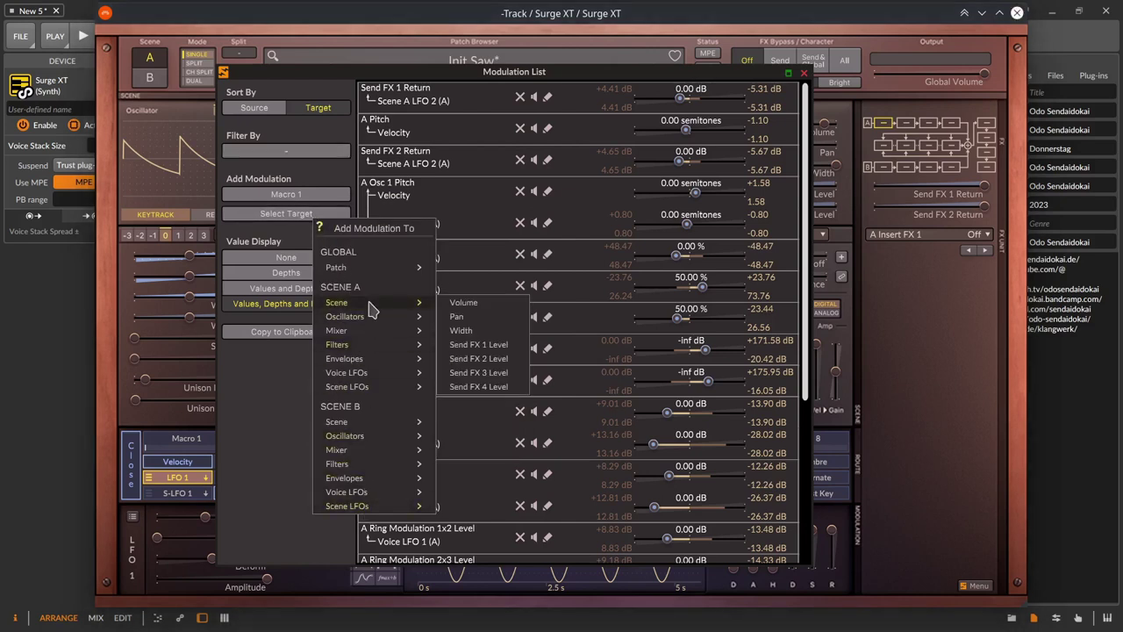
mouse_move(386, 492)
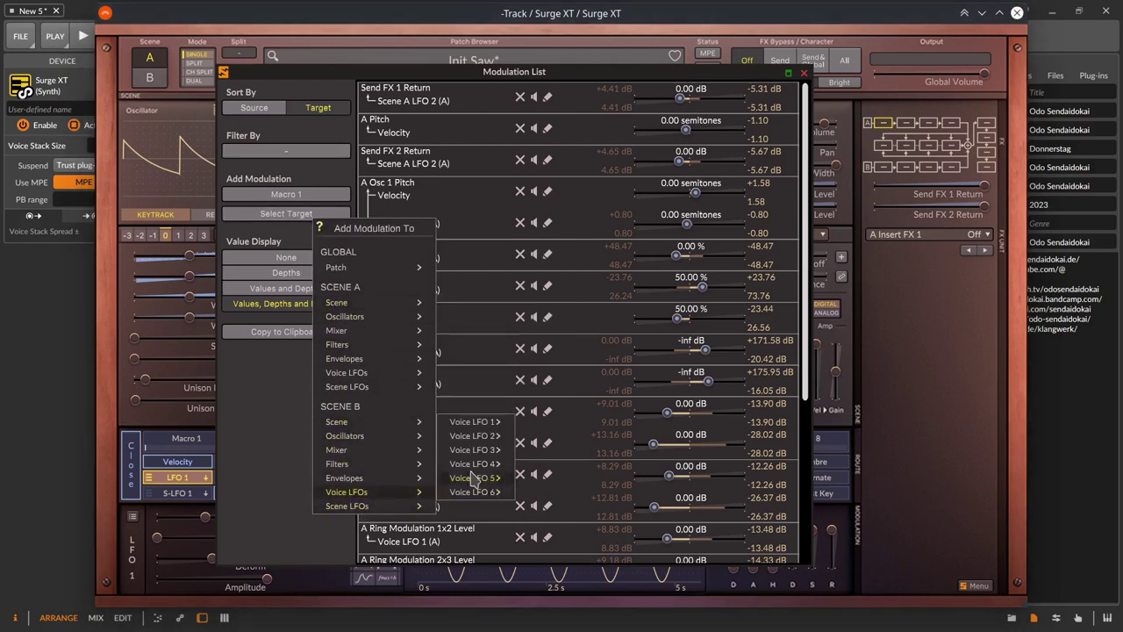
mouse_move(495, 449)
click(542, 429)
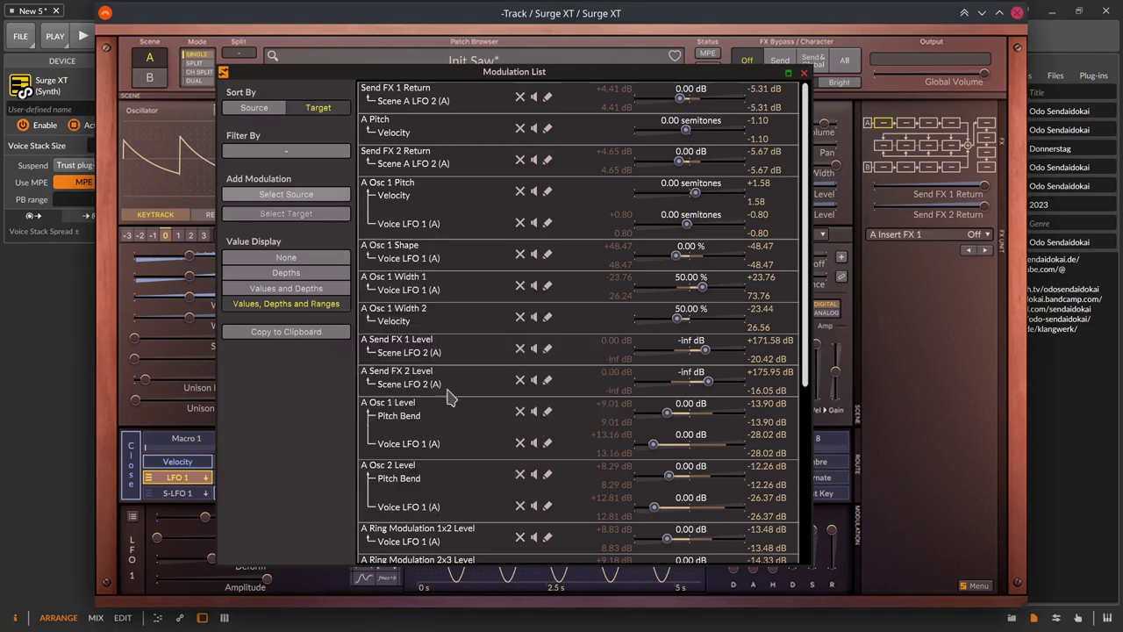
Step: Cycle the list's number display, ending on values, depths and ranges
click(266, 257)
click(276, 273)
click(276, 287)
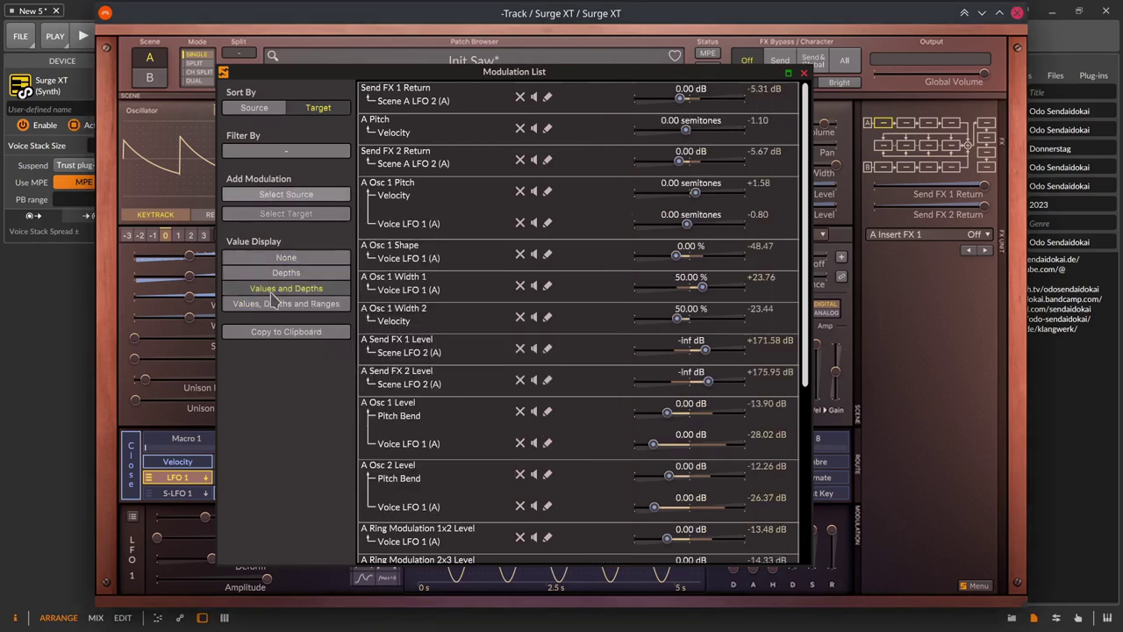
click(277, 303)
click(276, 287)
click(276, 273)
click(277, 258)
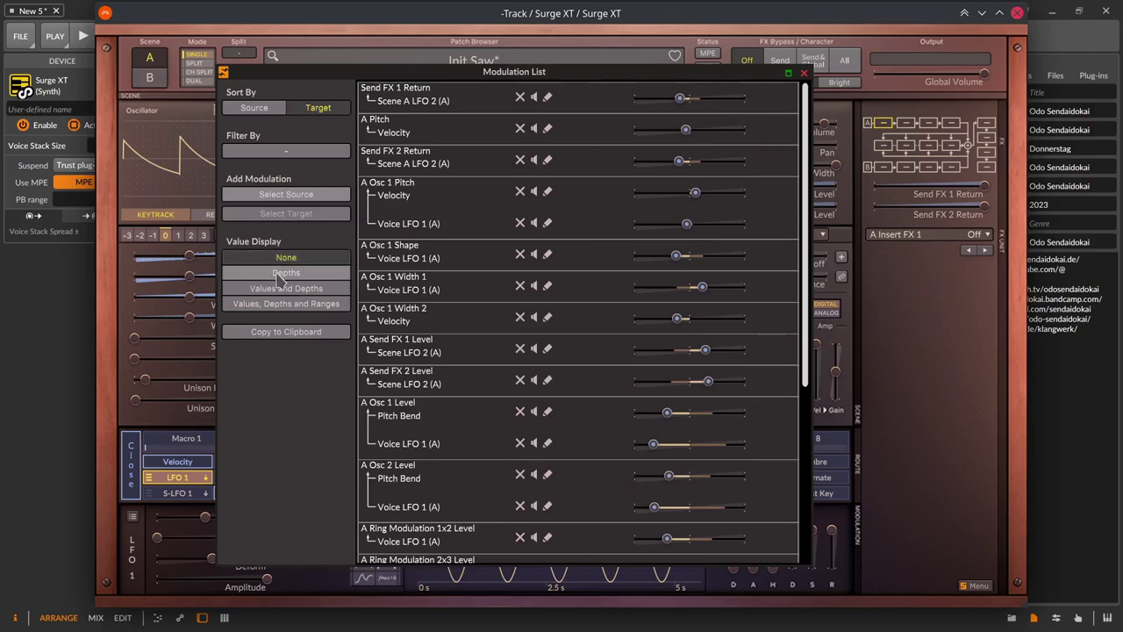
click(276, 273)
click(276, 290)
click(279, 303)
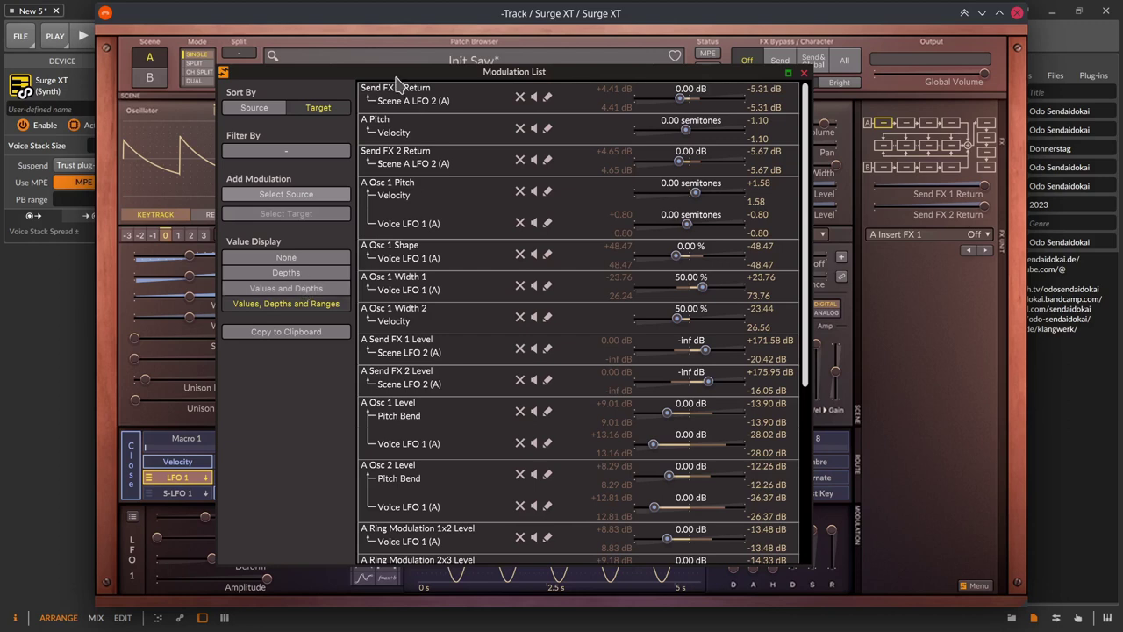
Step: Launch Kate, paste the copied modulation list into it, and return to Surge XT
key(alt+space)
text(kate)
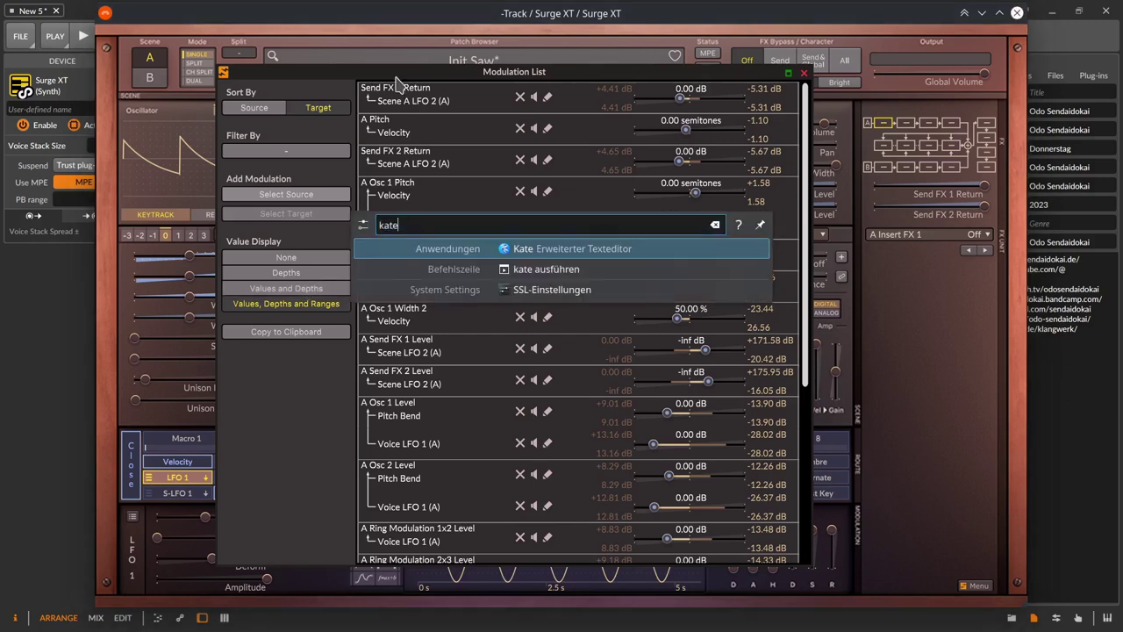
key(Return)
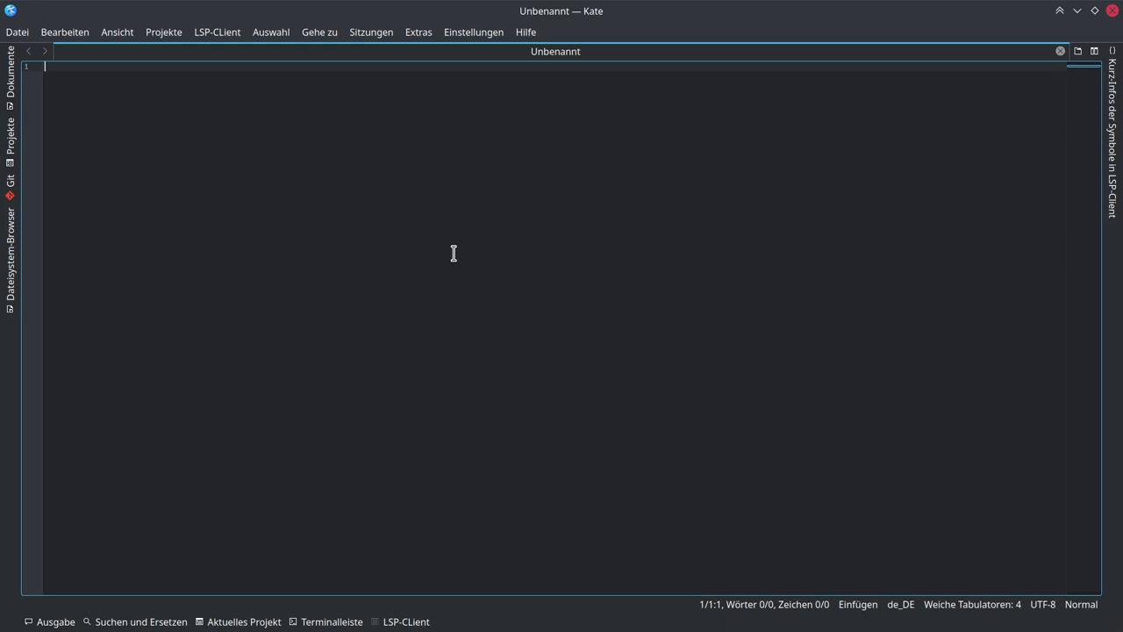
key(ctrl+v)
scroll(453, 254, up, 8)
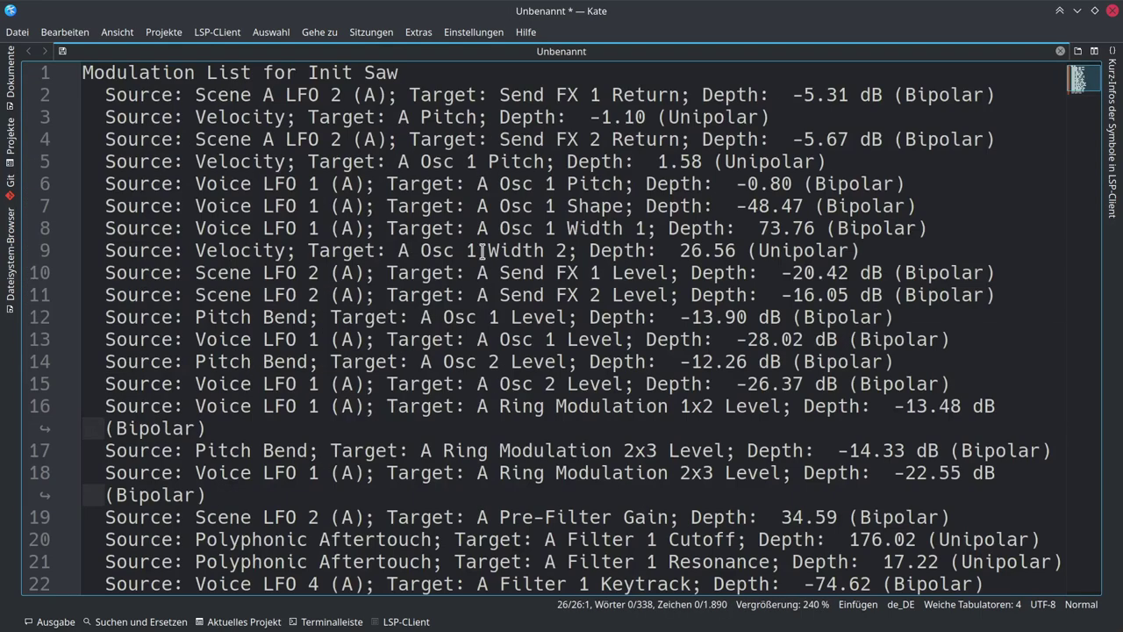
click(1078, 12)
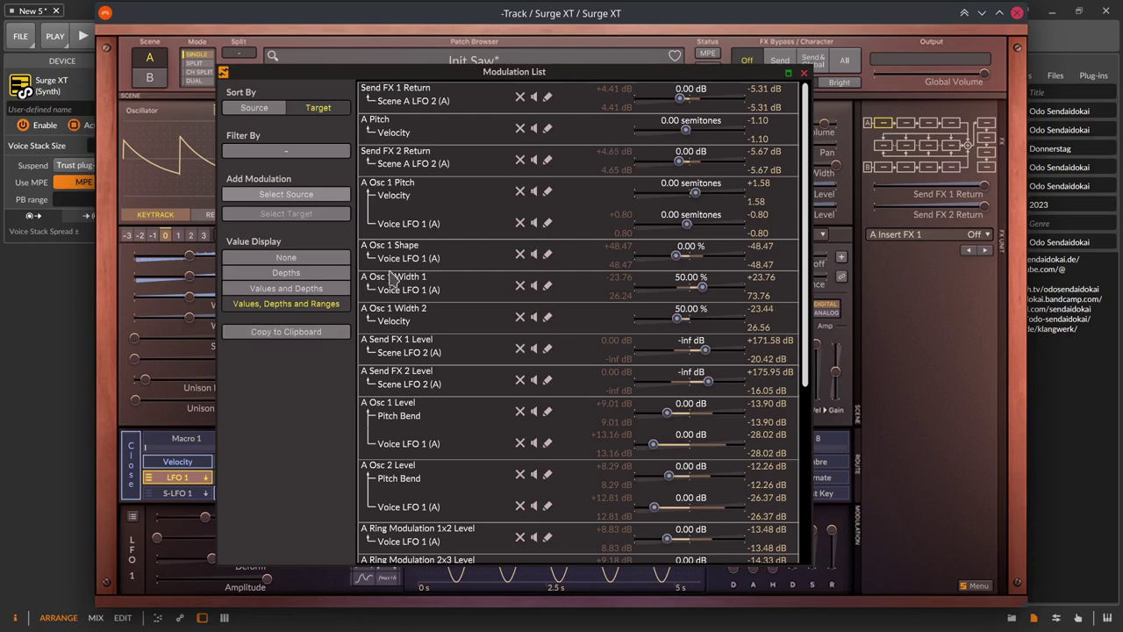
Step: Try each number display option, settling on values, depths and ranges
click(310, 258)
click(310, 272)
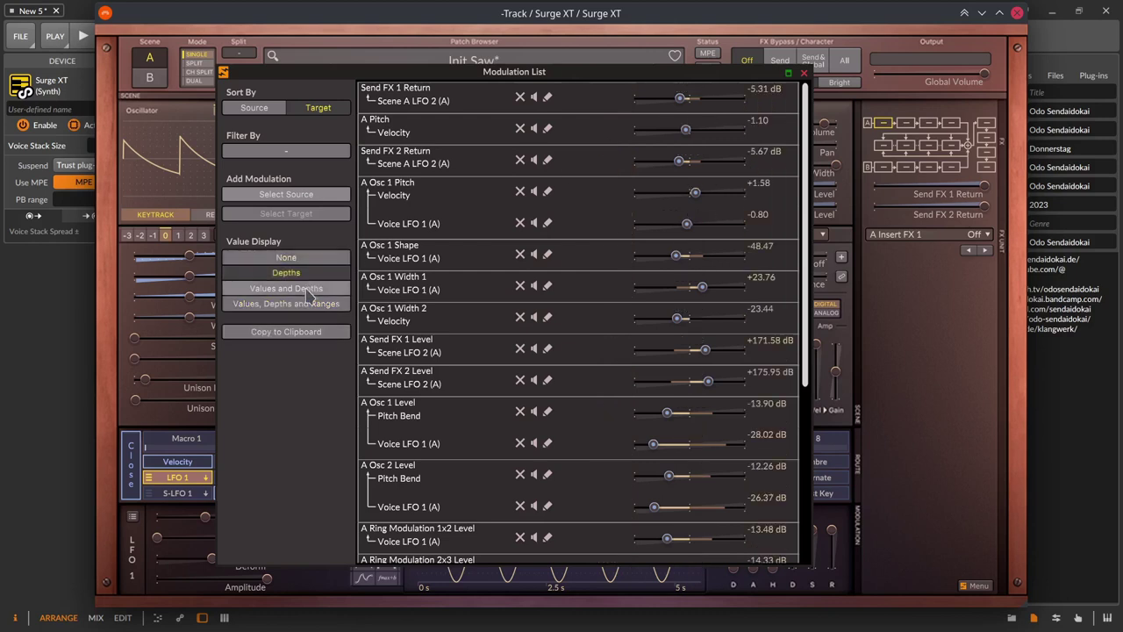
click(311, 288)
click(311, 304)
click(311, 259)
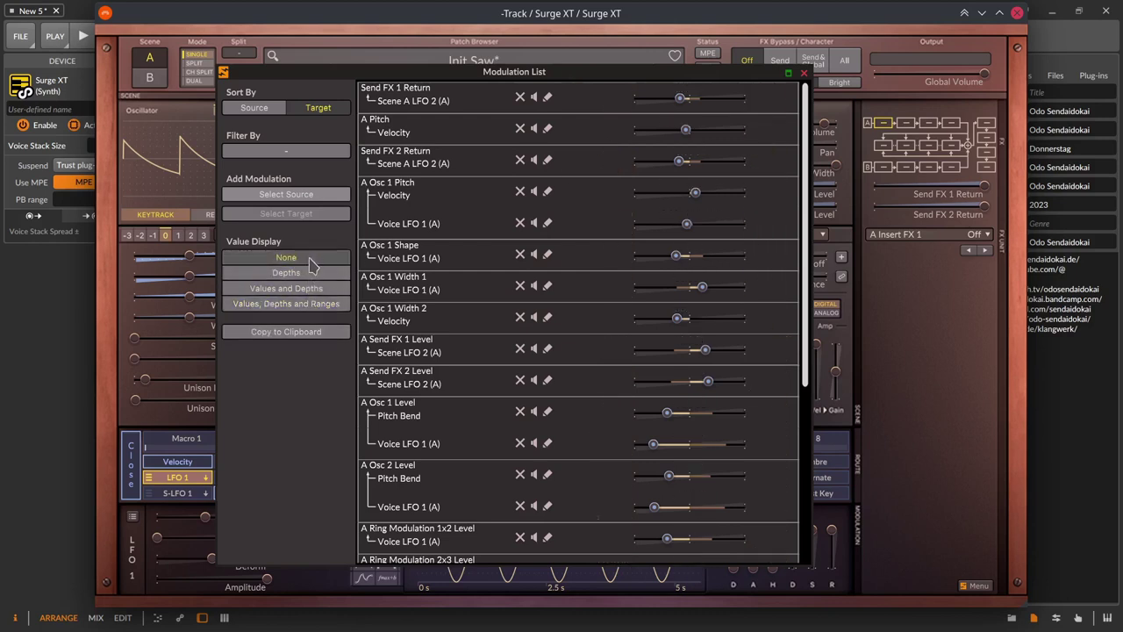
click(263, 272)
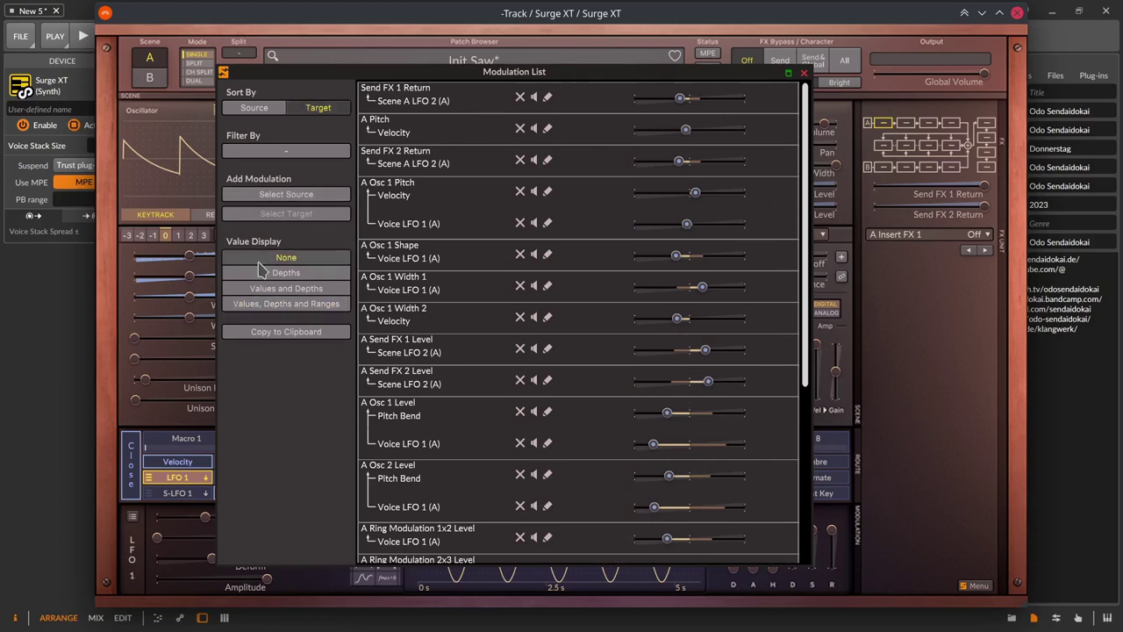
click(263, 287)
click(267, 303)
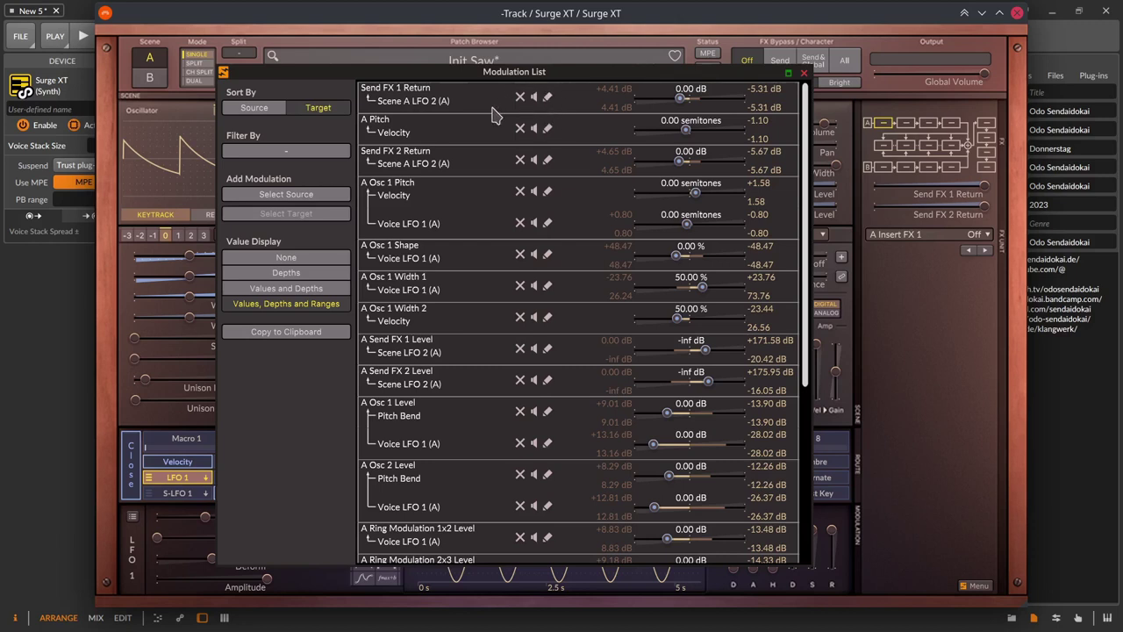
Step: Sort by source, delete Velocity → A Pitch, and set Velocity's Osc 1 Pitch depth to 2 semitones
click(240, 112)
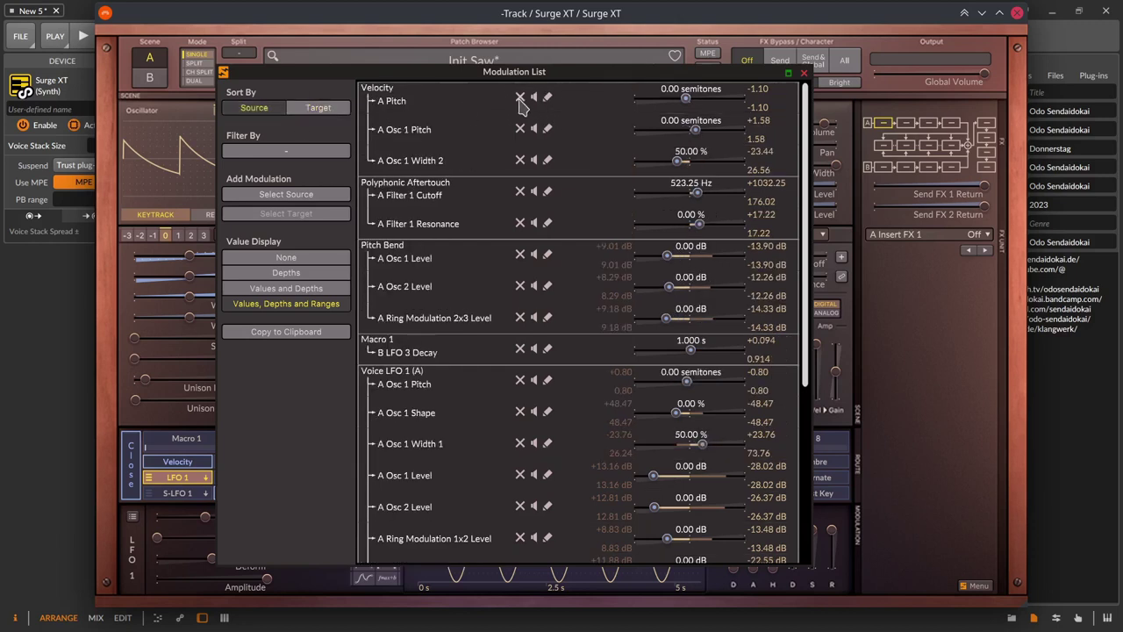
click(519, 99)
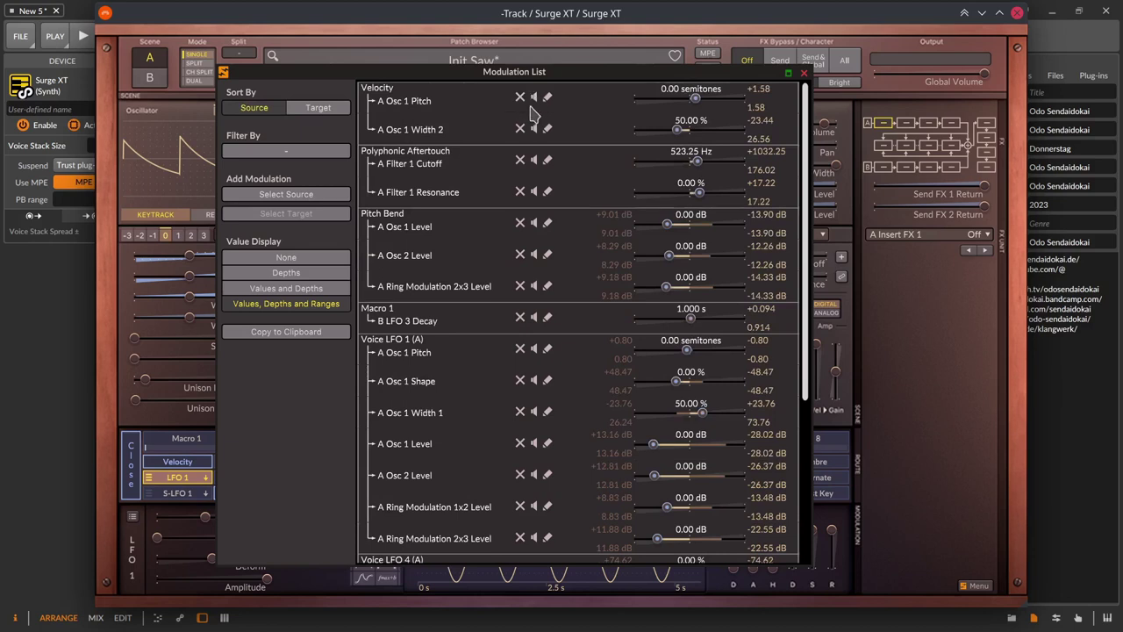
click(548, 97)
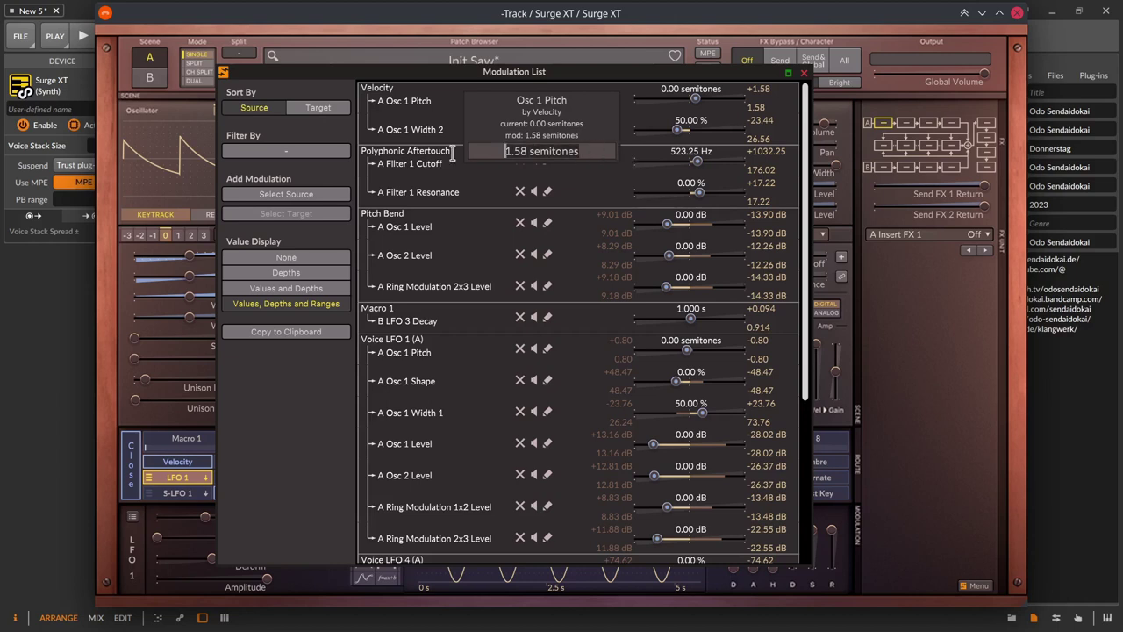
key(ctrl+a)
text(2)
key(Return)
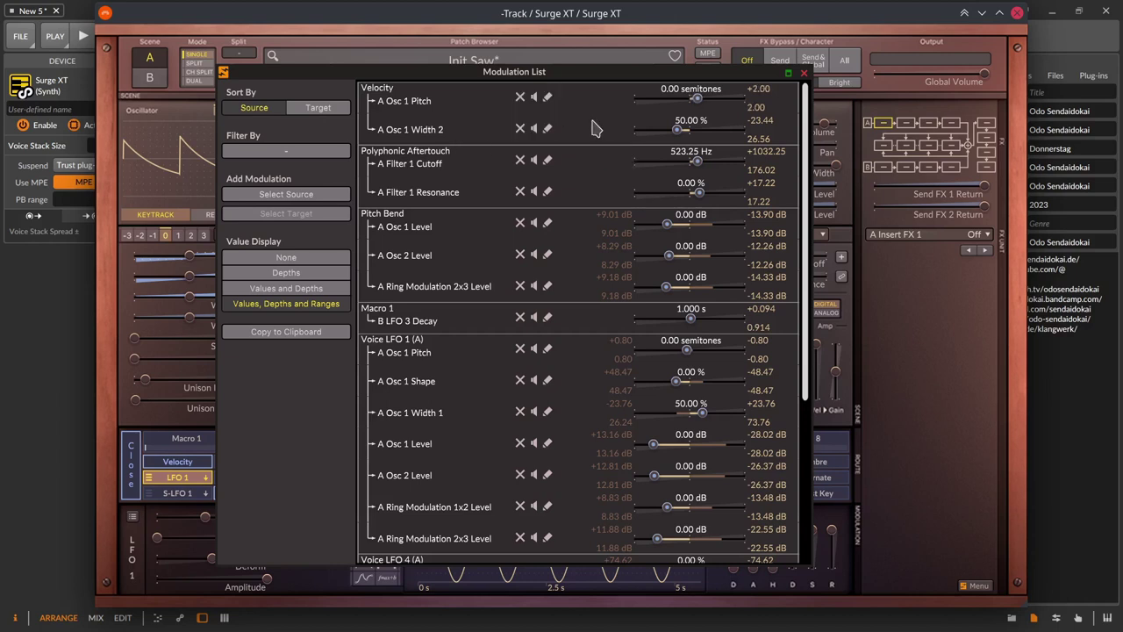
Step: Step through the display options again, ending with values, depths and ranges shown
click(307, 258)
click(316, 287)
click(316, 304)
click(315, 287)
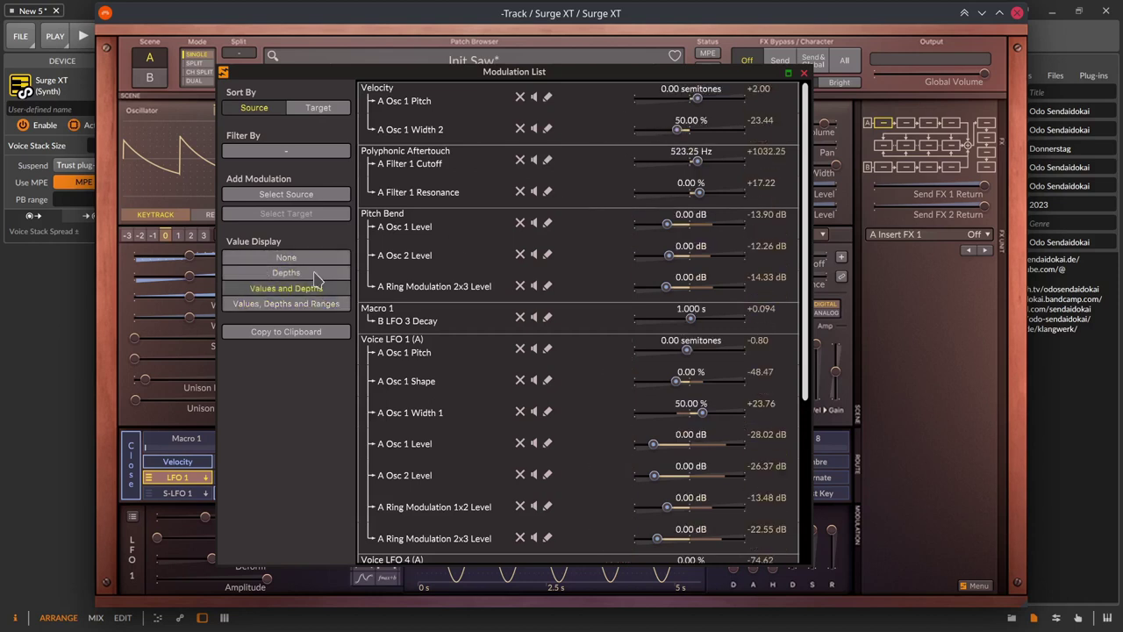
click(314, 272)
click(311, 257)
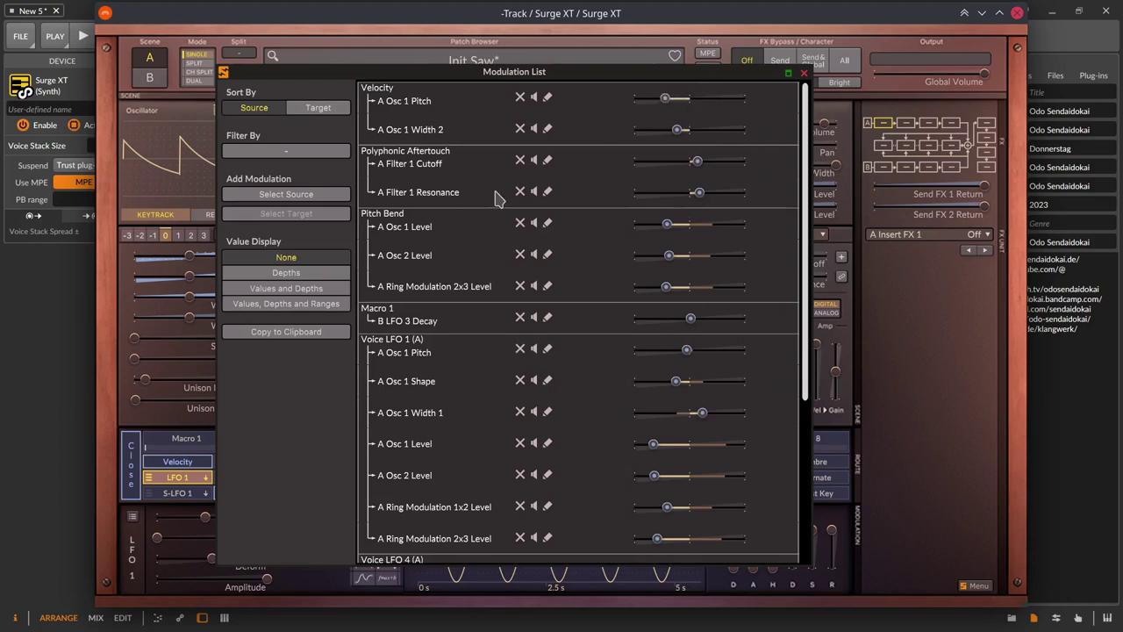
click(290, 303)
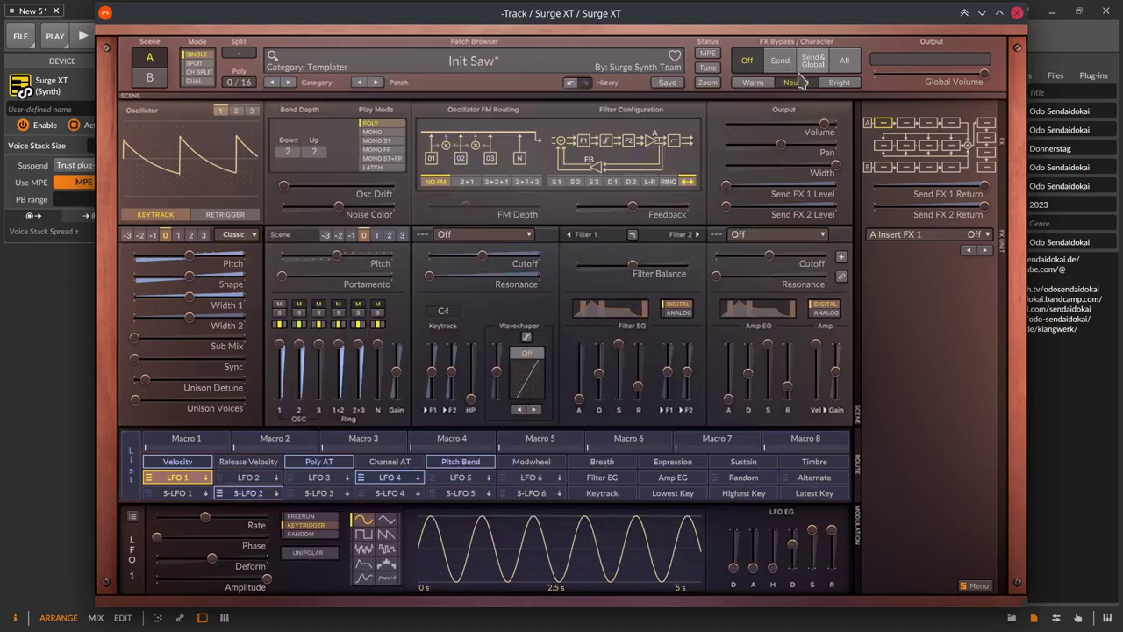
Step: Close the Modulation List and inspect the Macro 1 and Voice LFO 1 target menus
click(803, 73)
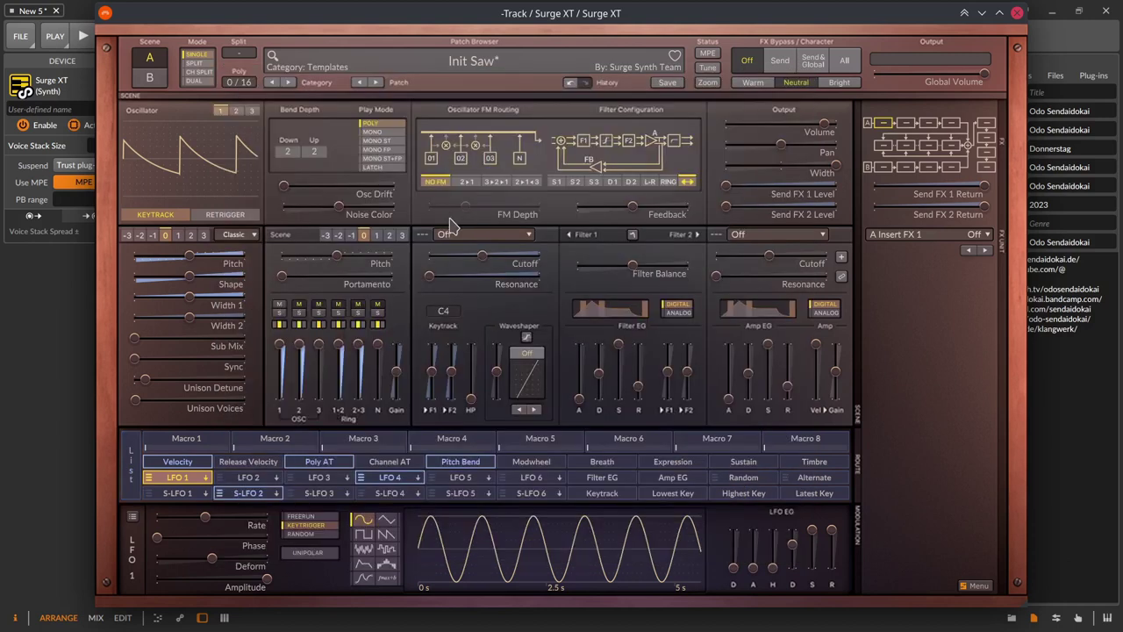
right_click(187, 442)
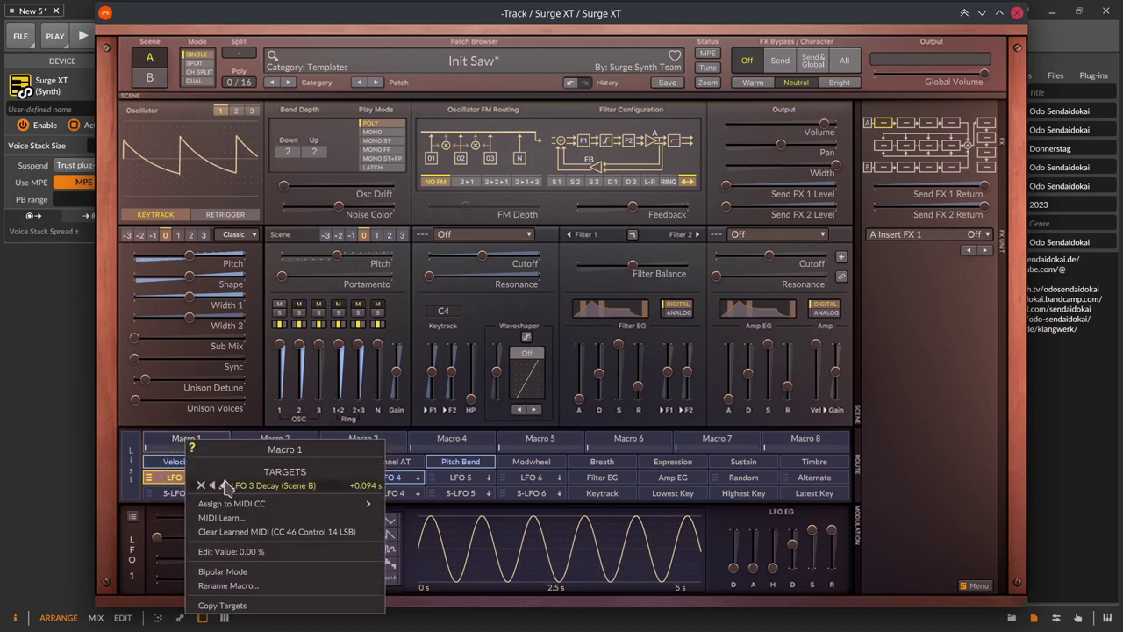
click(166, 479)
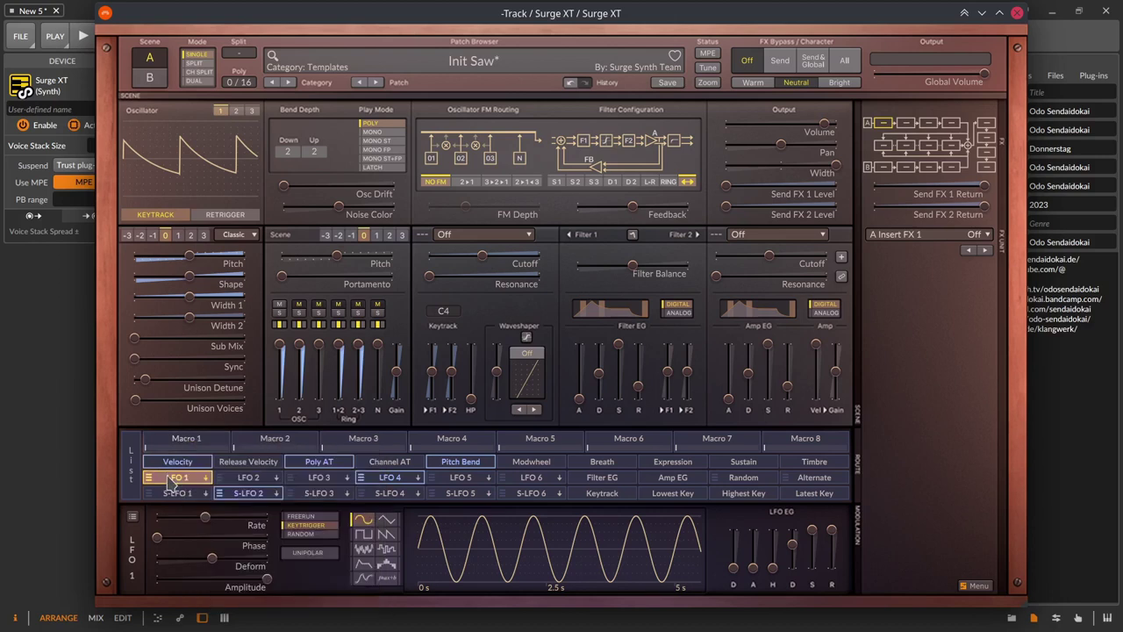
right_click(167, 479)
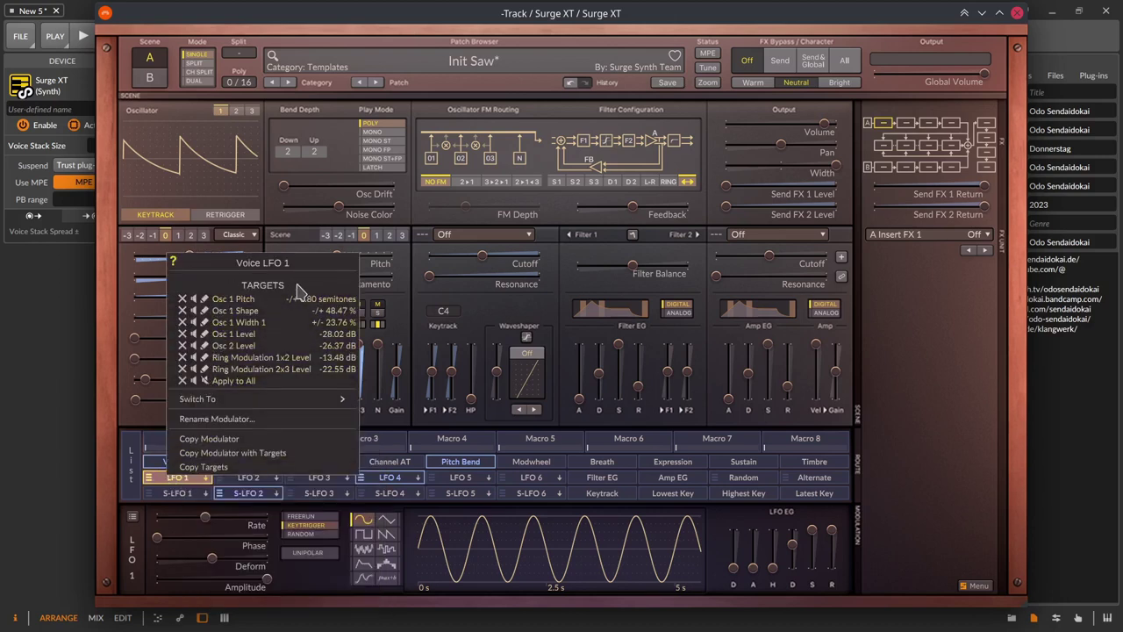
click(198, 332)
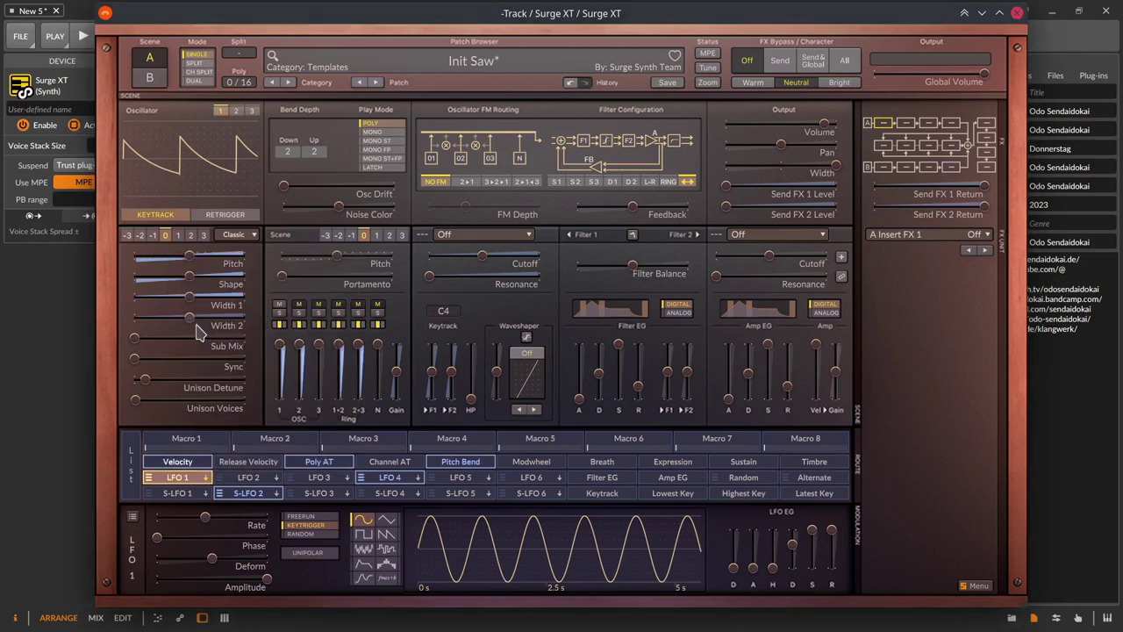
Step: Remove Osc 1 Shape from Voice LFO 1's targets and recheck its target list
right_click(186, 481)
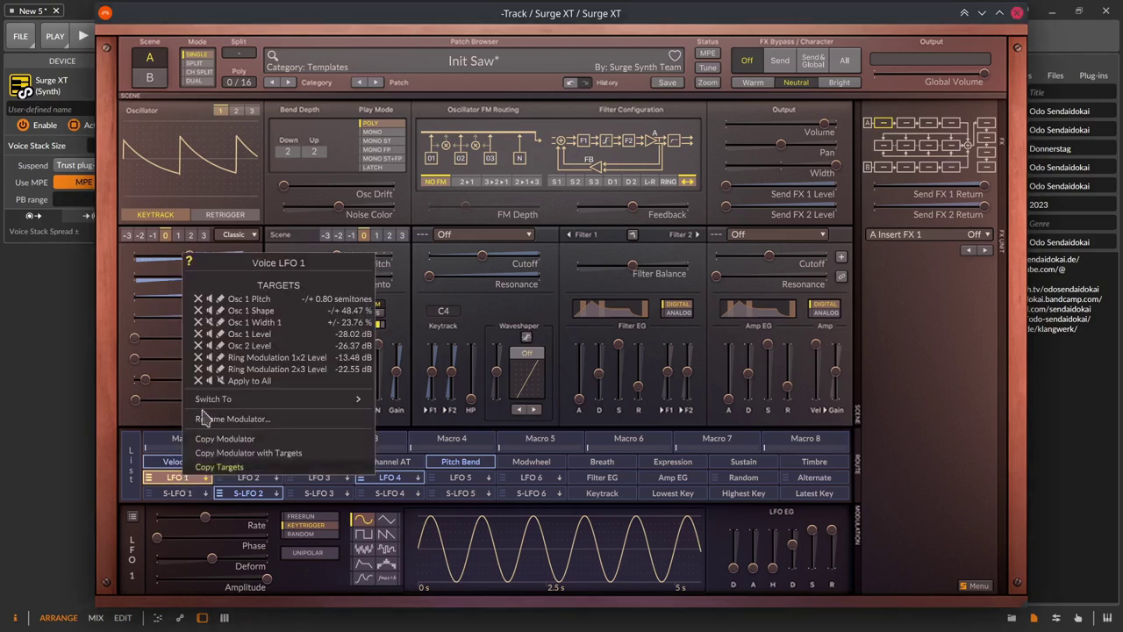
click(198, 311)
right_click(169, 479)
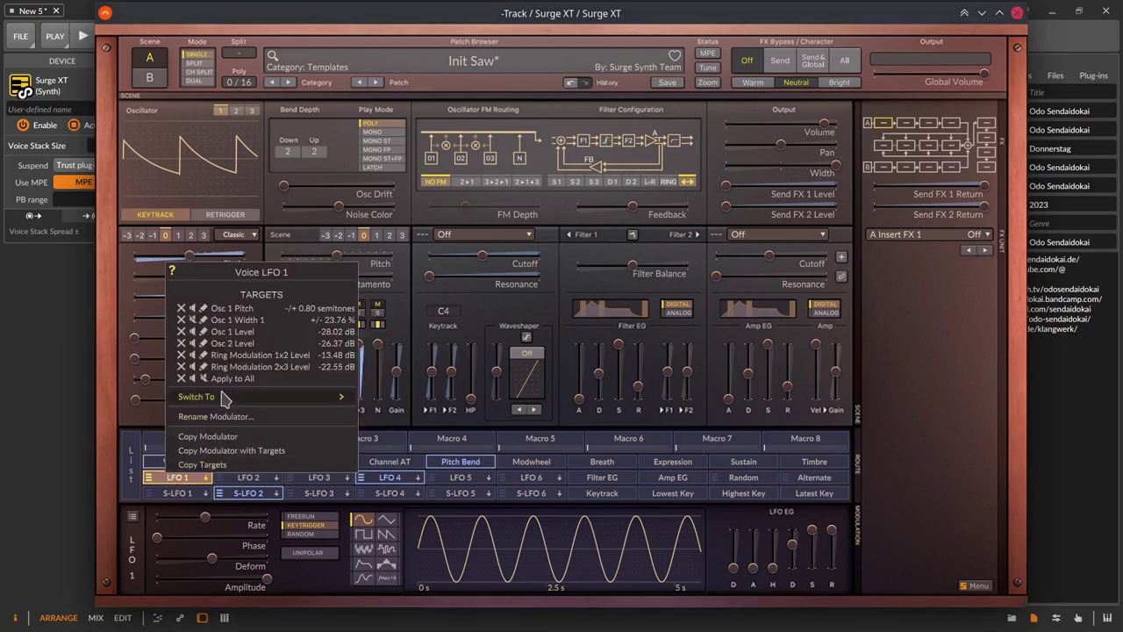
mouse_move(225, 396)
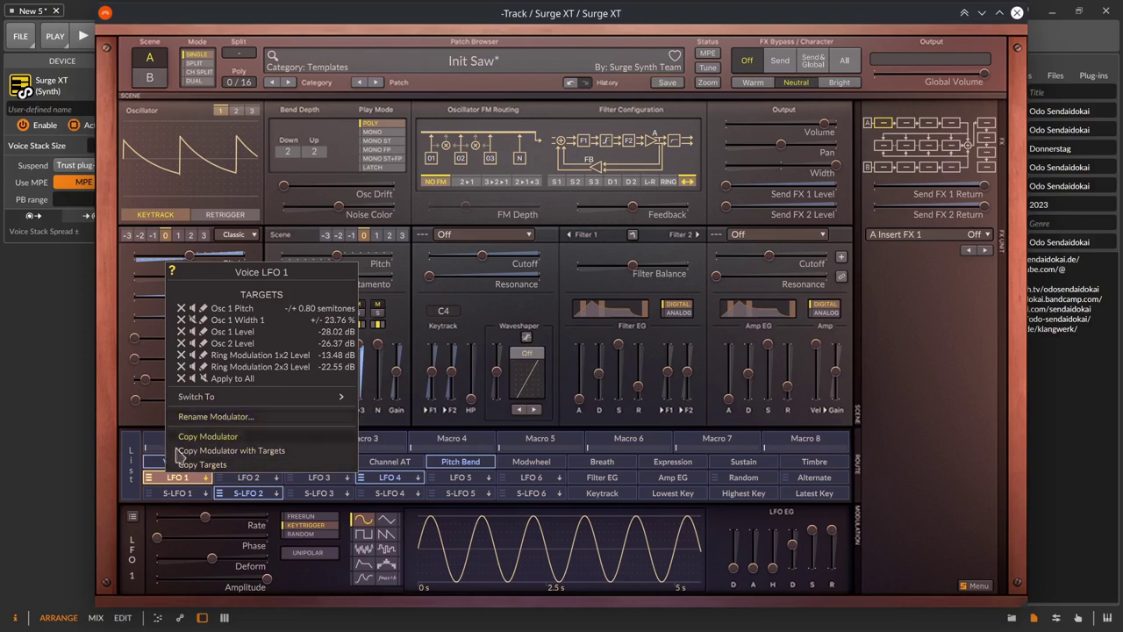
Step: Select LFO 2 and assign it to modulate the Ring Modulation 1x2 level
click(158, 480)
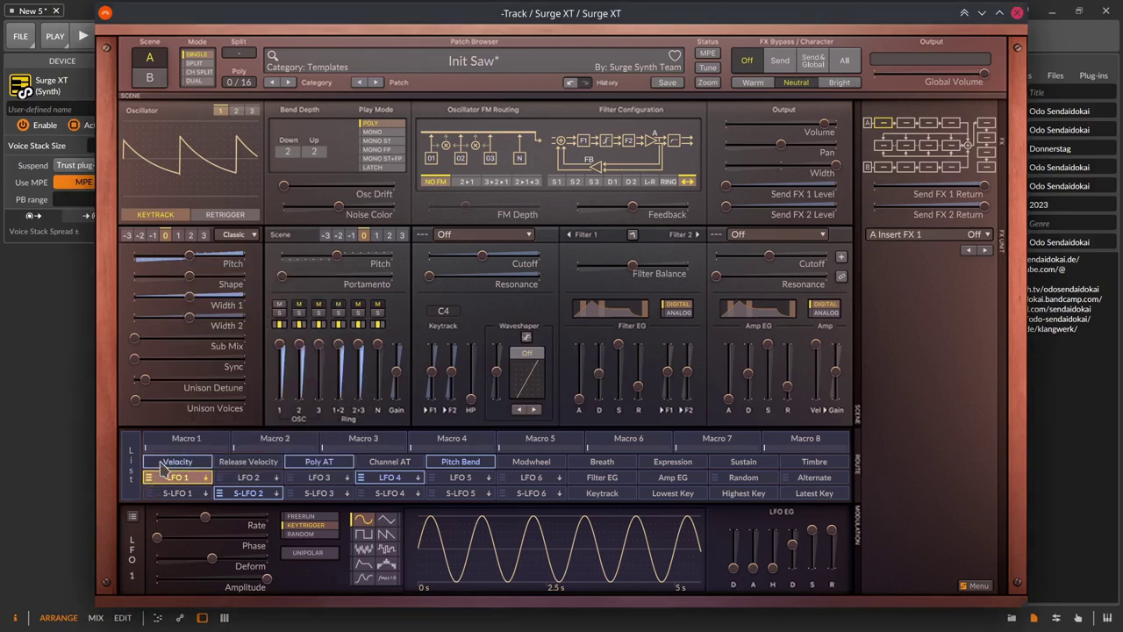
click(250, 478)
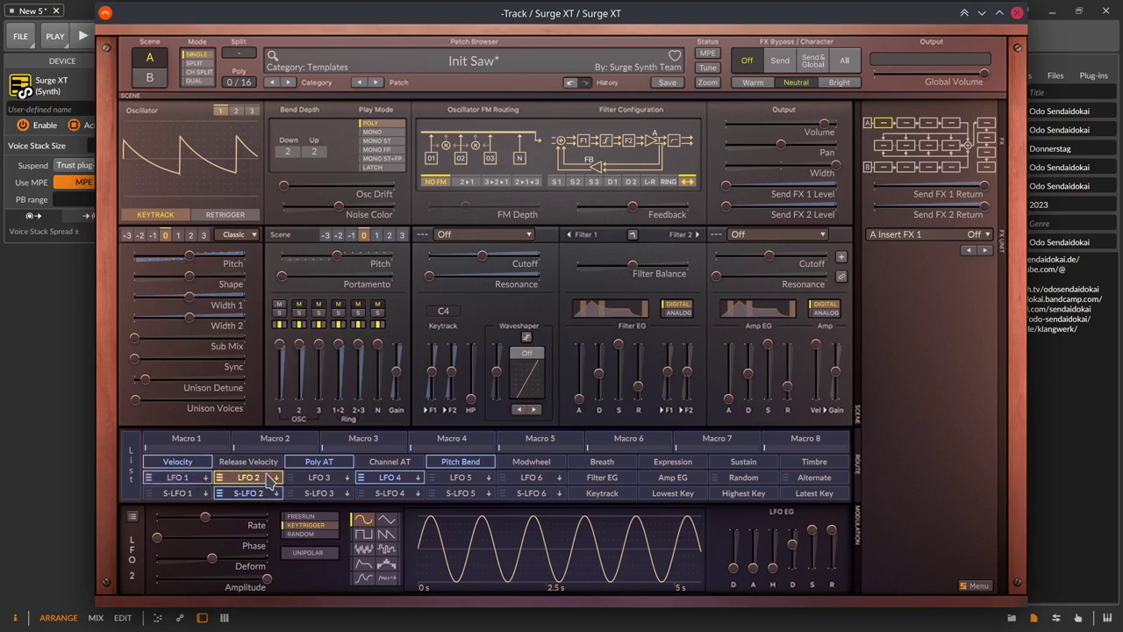
click(269, 479)
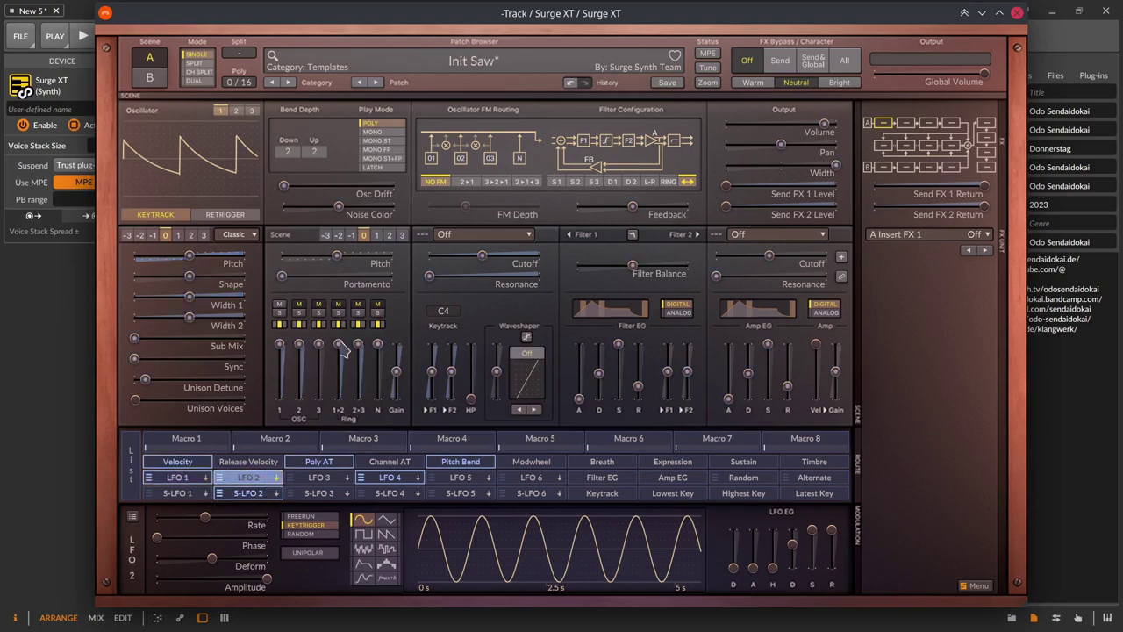
drag(318, 344, 358, 379)
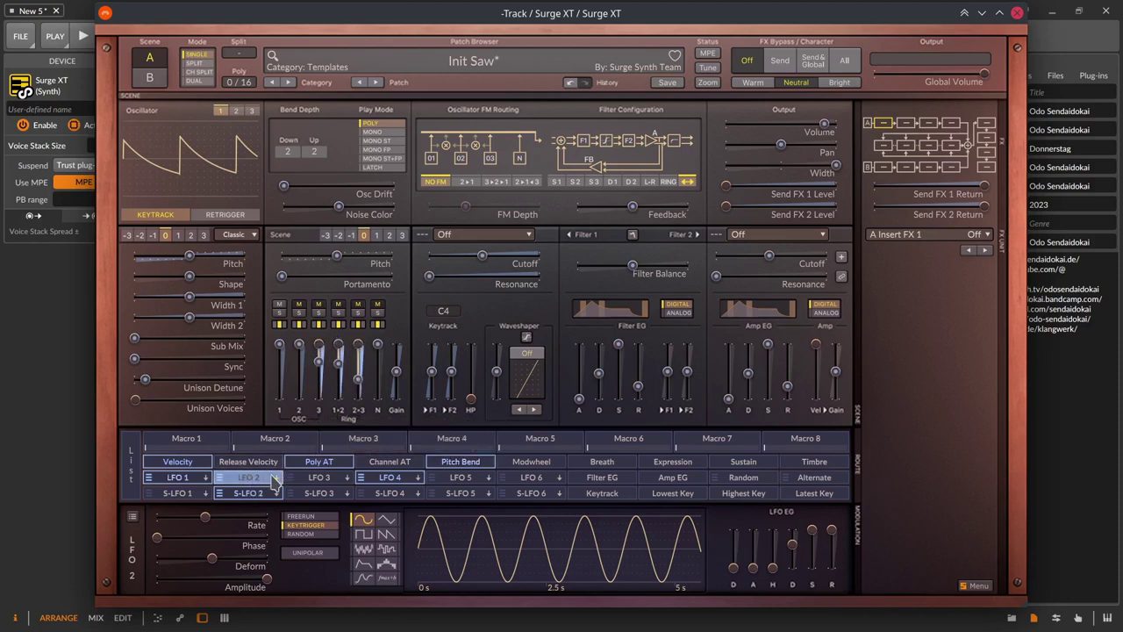
click(266, 481)
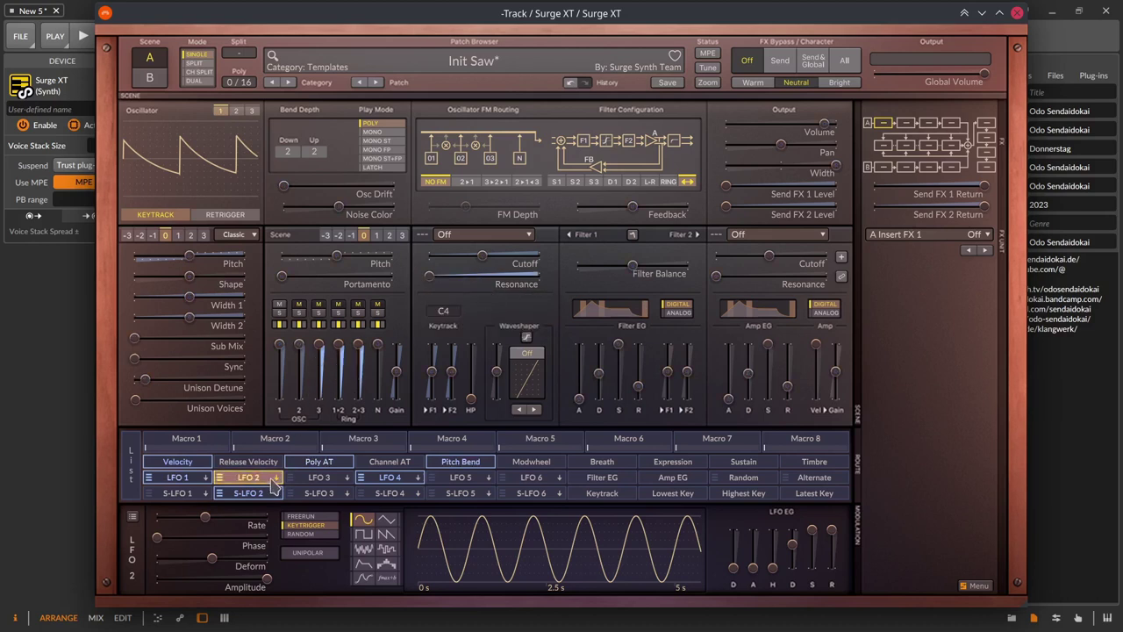
Step: Check Filter 1 Resonance's modulations and drag LFO 2's depth there back to zero
right_click(434, 282)
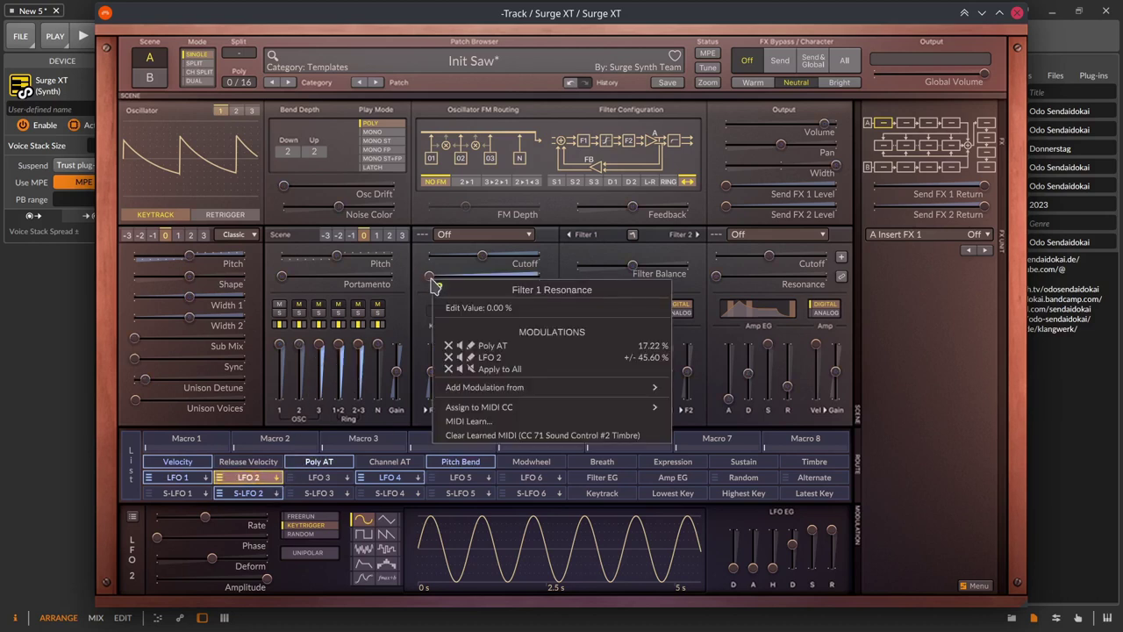
click(439, 277)
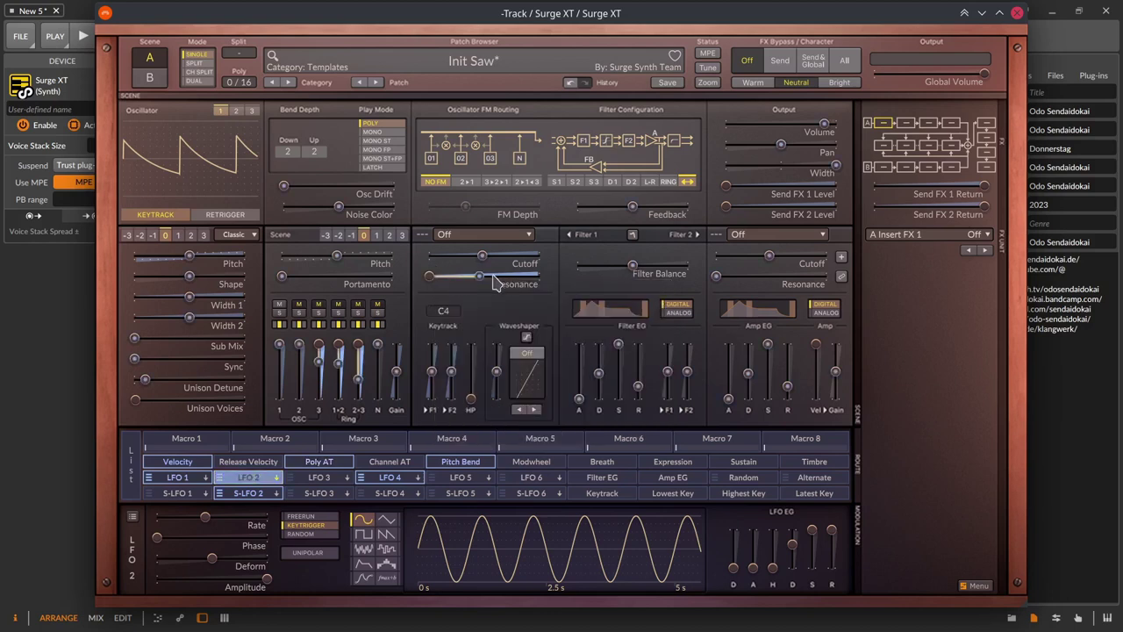
drag(482, 279, 429, 279)
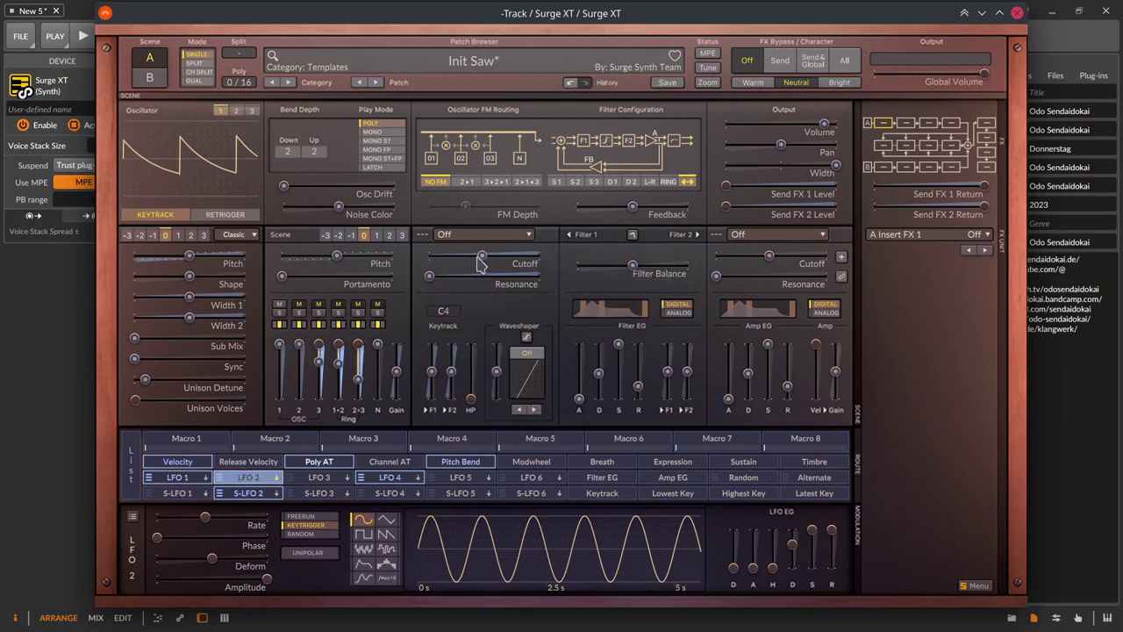
key(Escape)
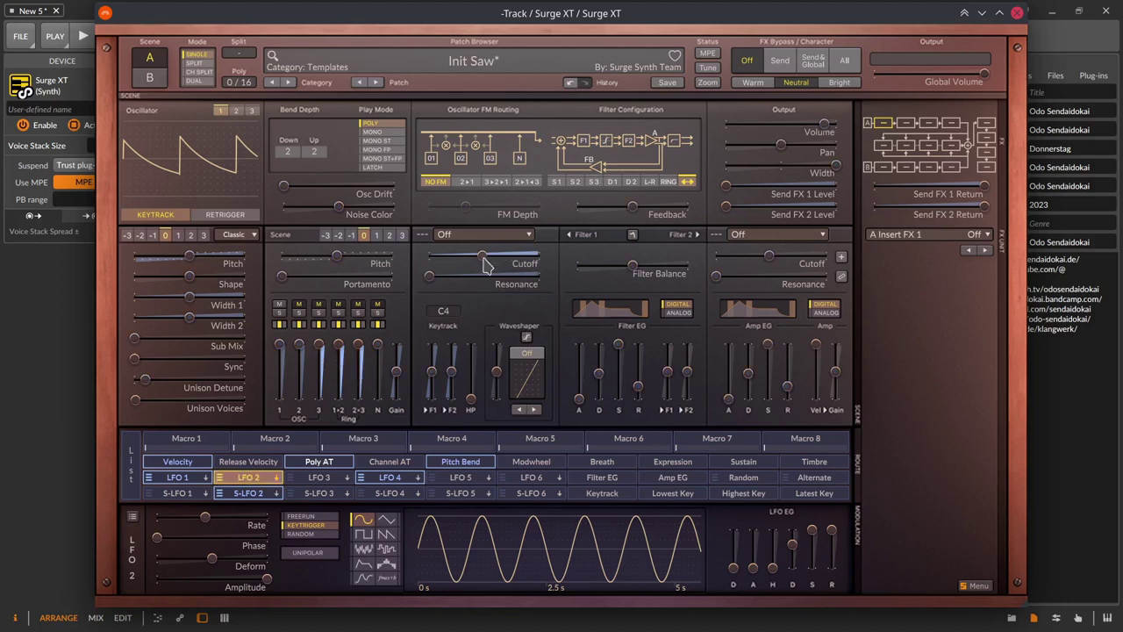
right_click(486, 265)
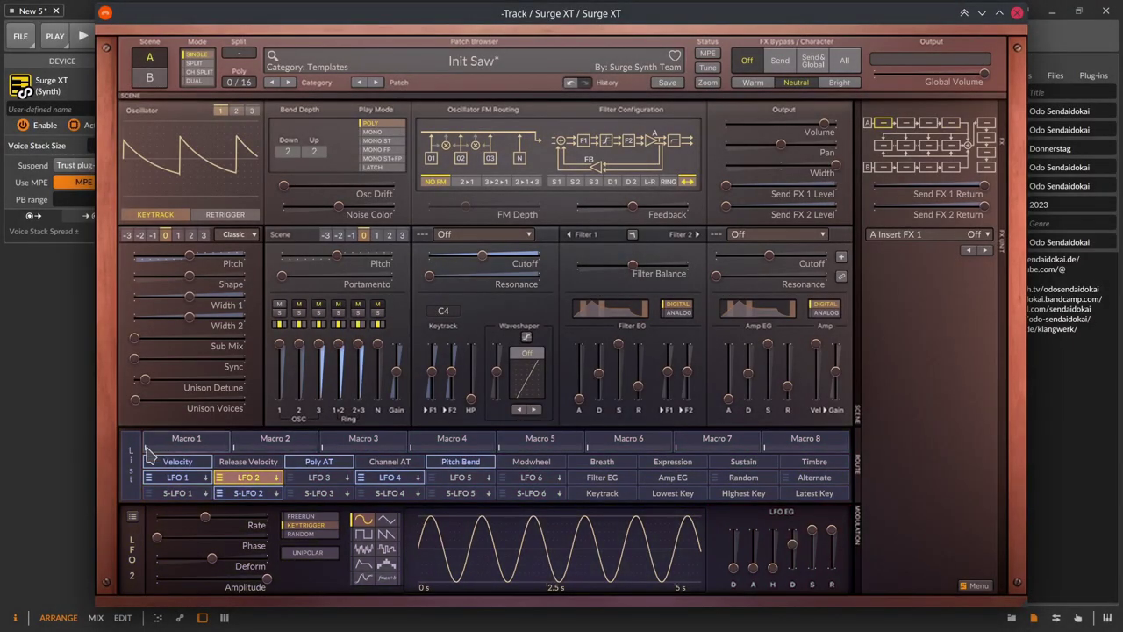
Step: Raise Macro 1 to about a third, set it to Bipolar Mode, and browse its MIDI CC assignment submenu
drag(147, 449, 205, 449)
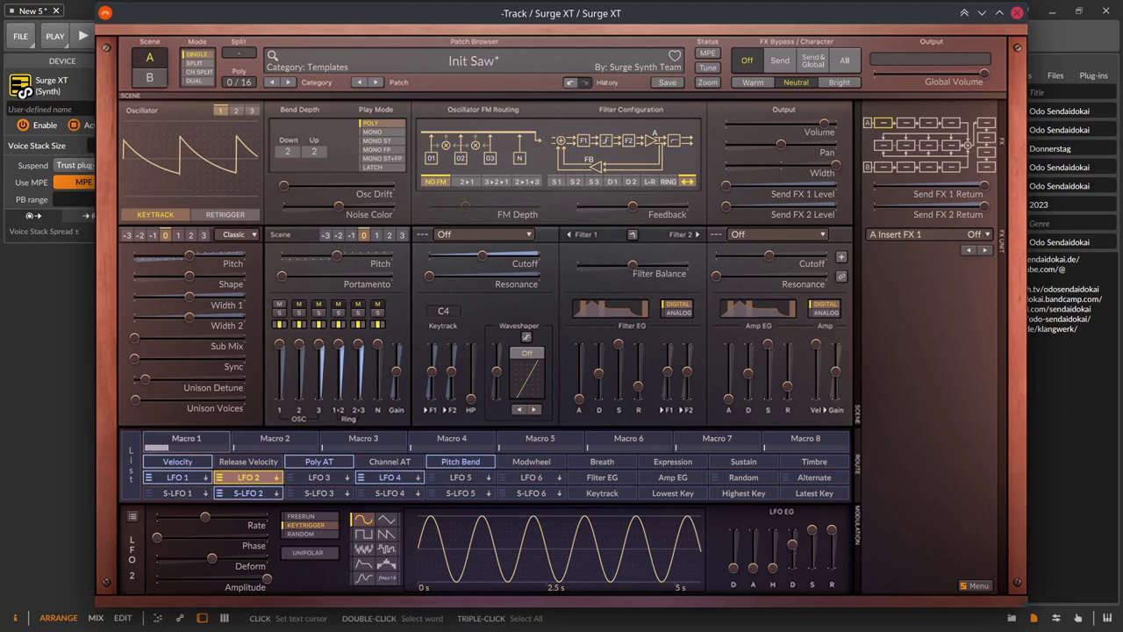
right_click(173, 448)
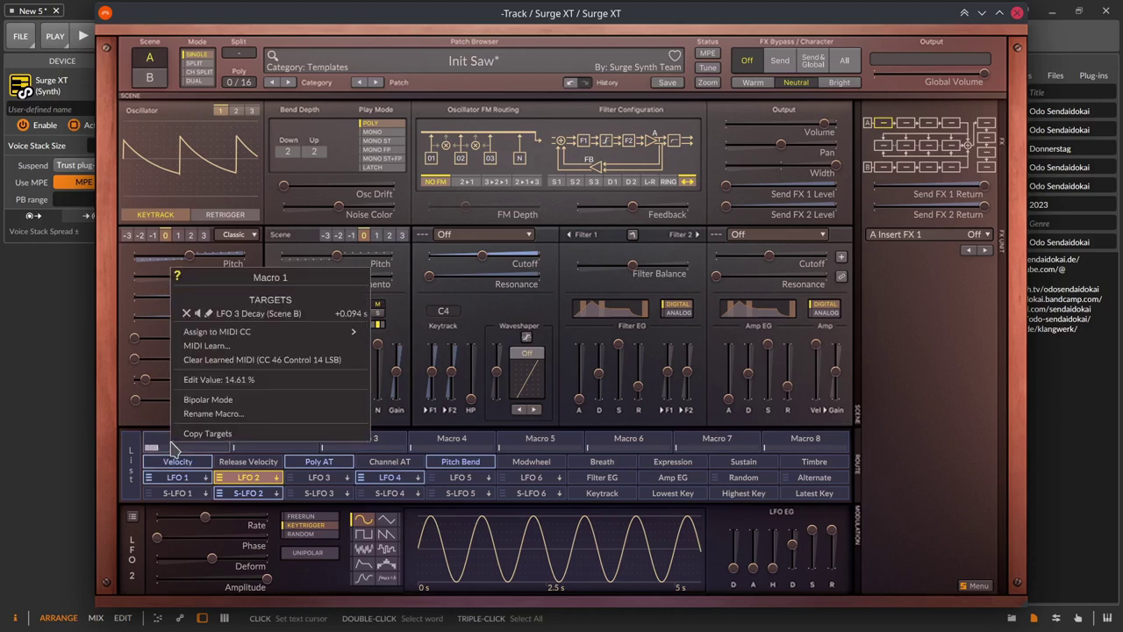
click(251, 403)
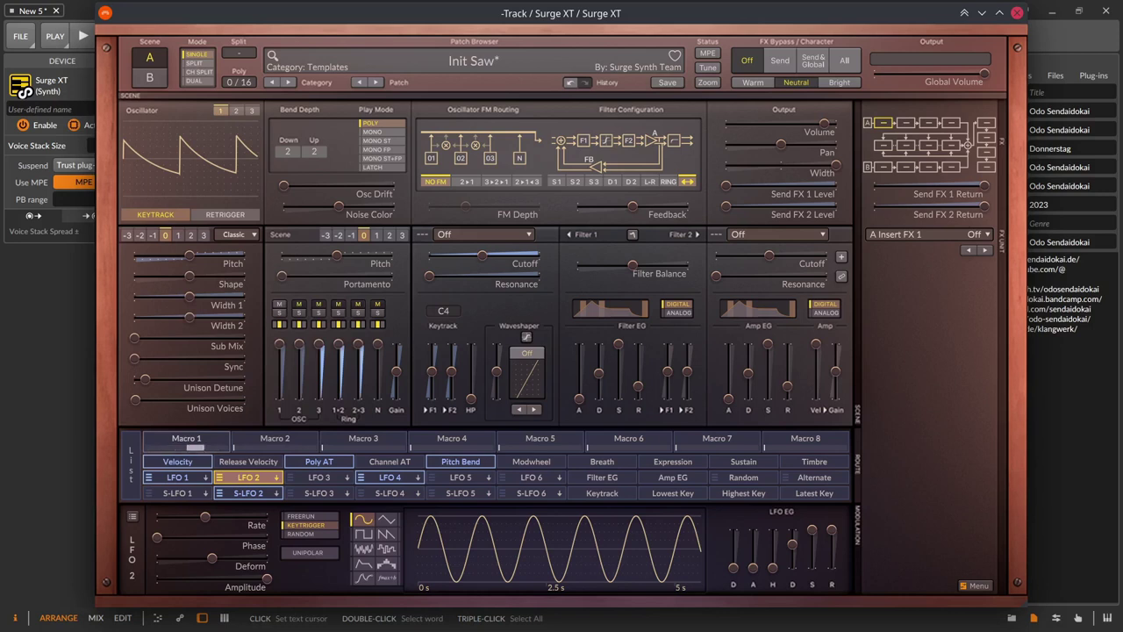
right_click(201, 447)
mouse_move(249, 506)
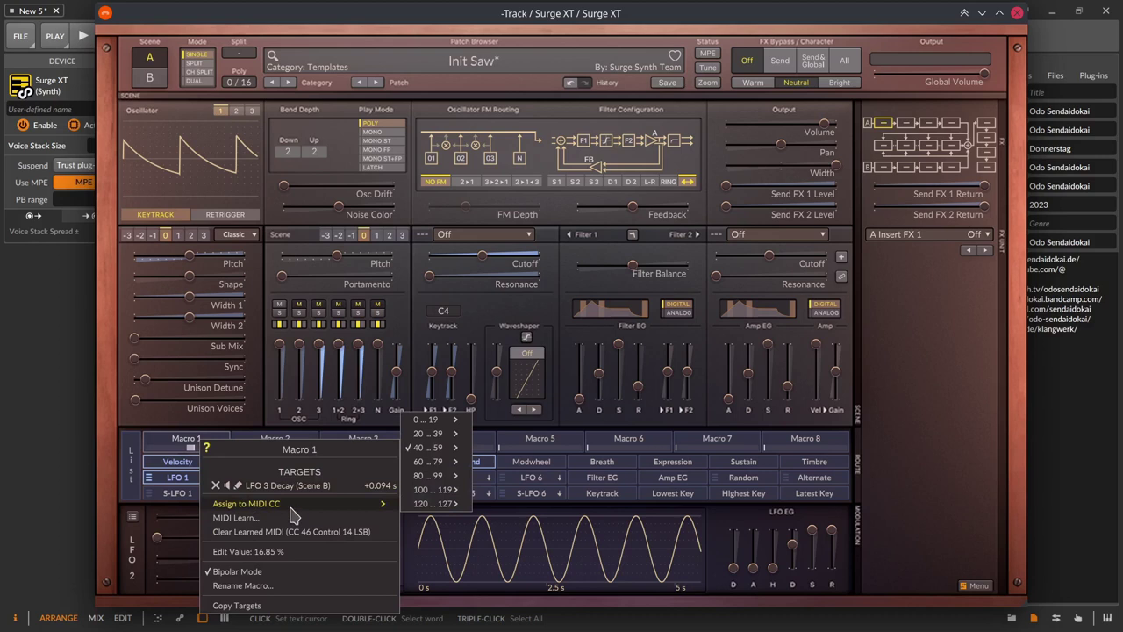
mouse_move(425, 455)
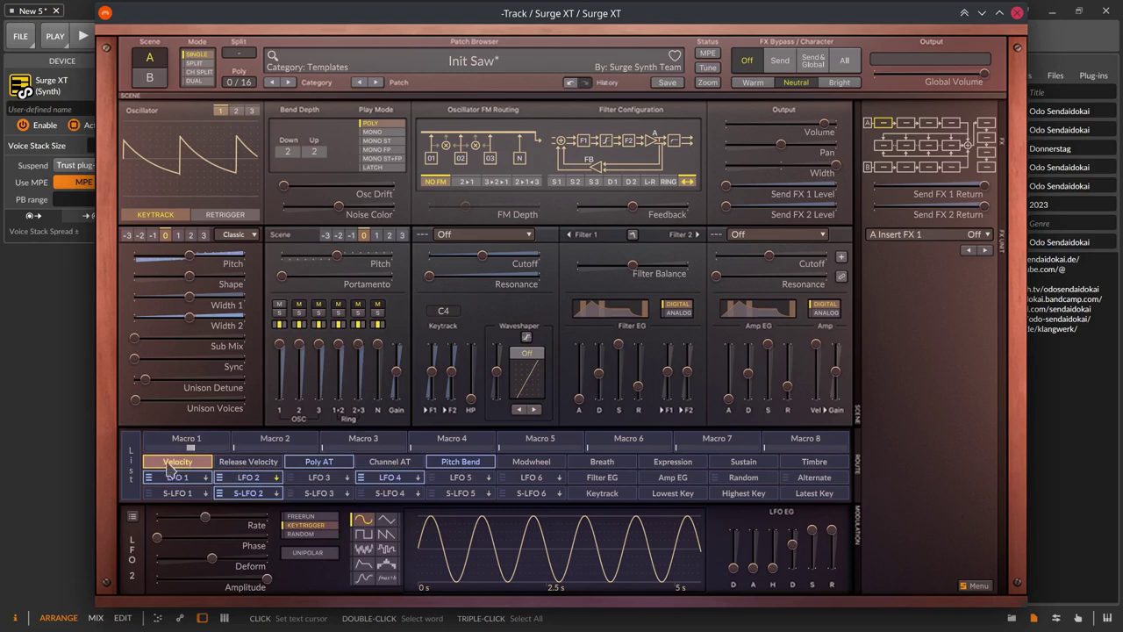
Step: Select Release Velocity, Poly AT, Channel AT, Pitch Bend, Modwheel, Breath, Expression, Sustain, then Timbre in turn
click(256, 462)
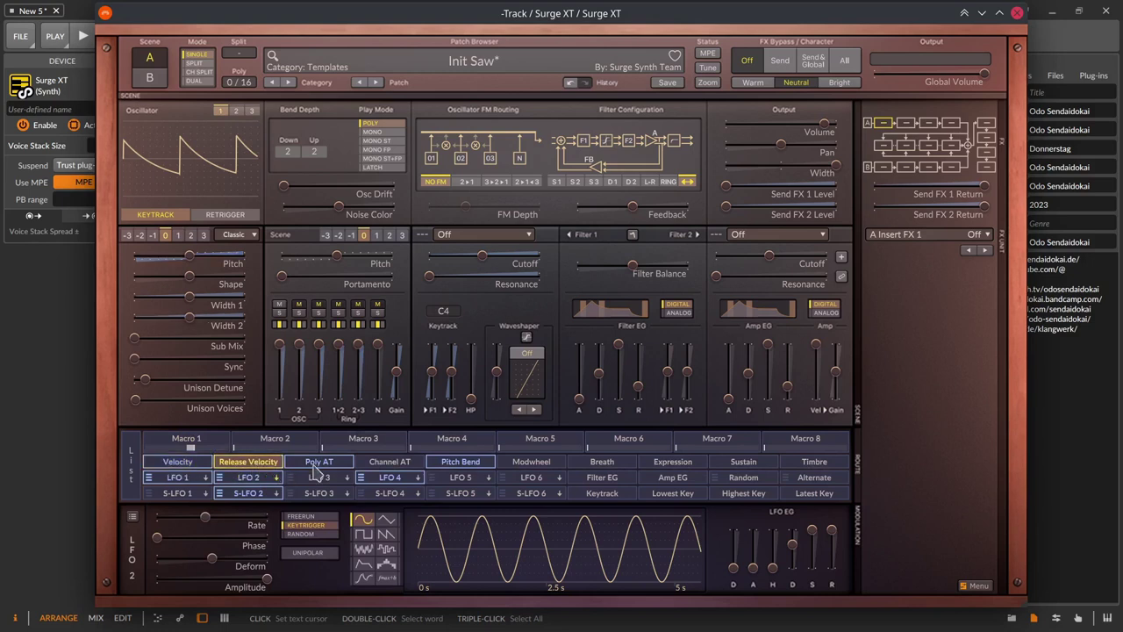
click(325, 462)
click(387, 463)
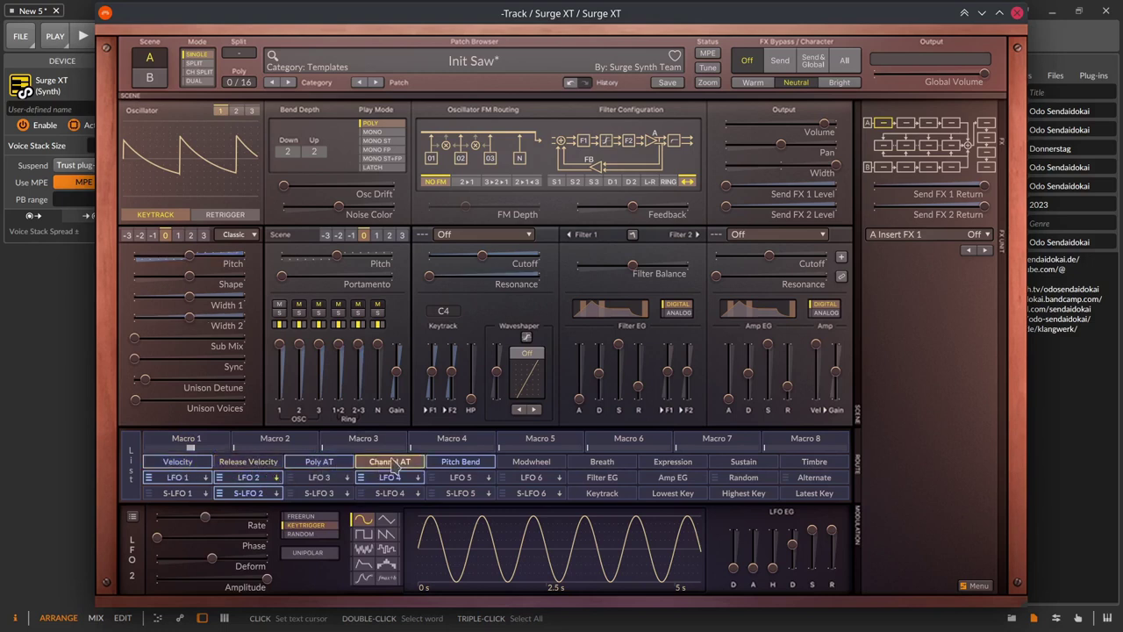
click(472, 464)
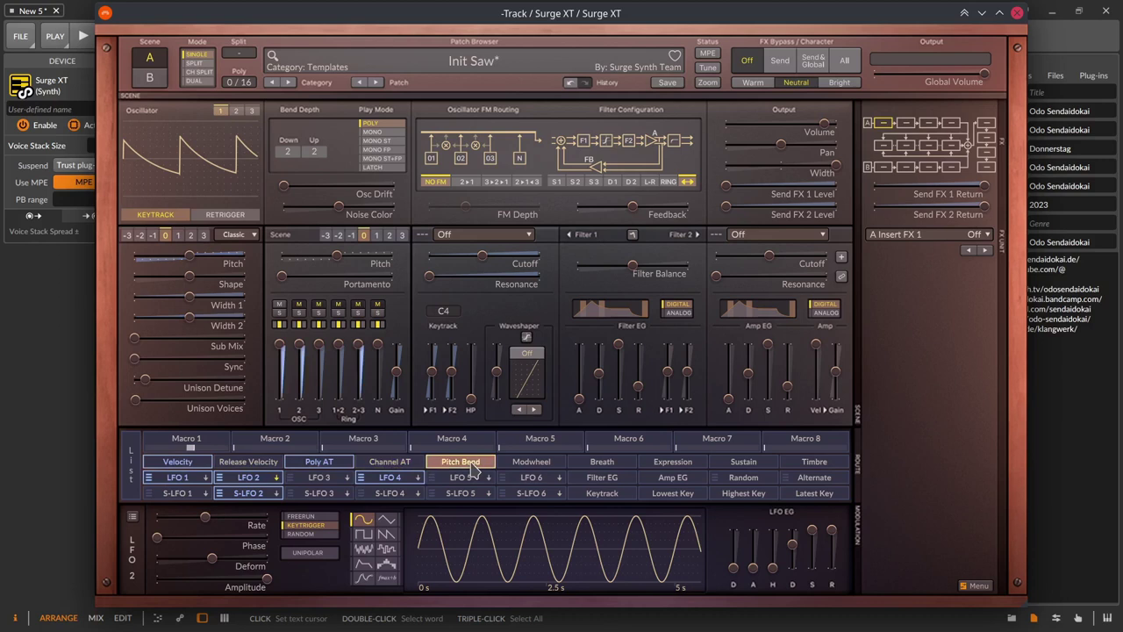
click(525, 464)
click(602, 463)
click(674, 465)
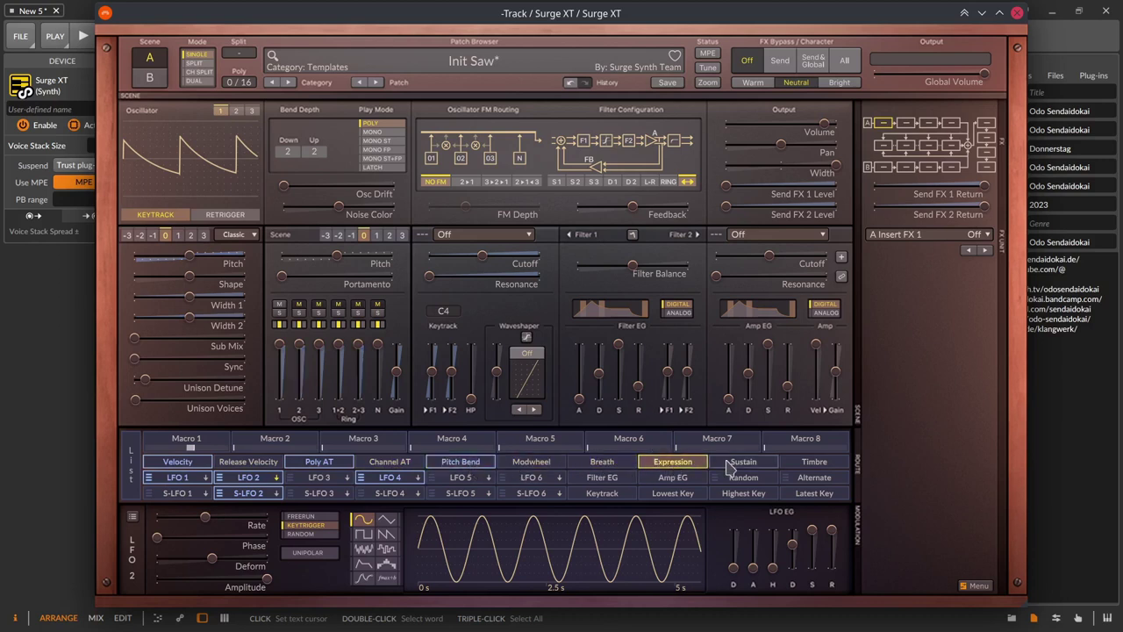
click(760, 465)
click(807, 469)
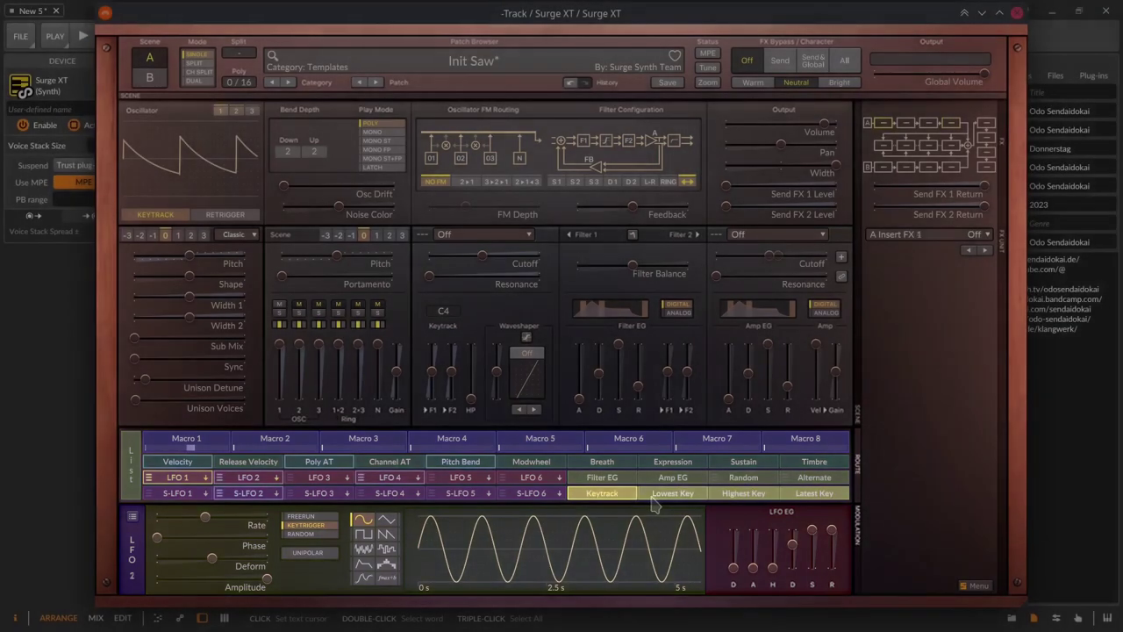
Step: Select Keytrack, Lowest Key and Latest Key, ending back on Keytrack
click(604, 496)
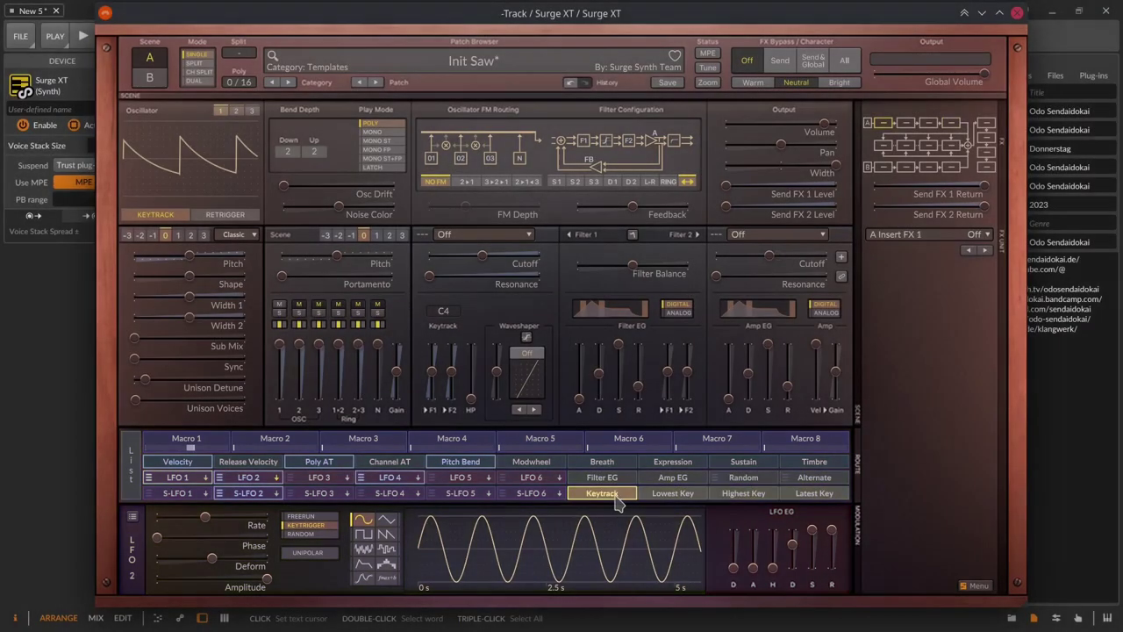
click(675, 495)
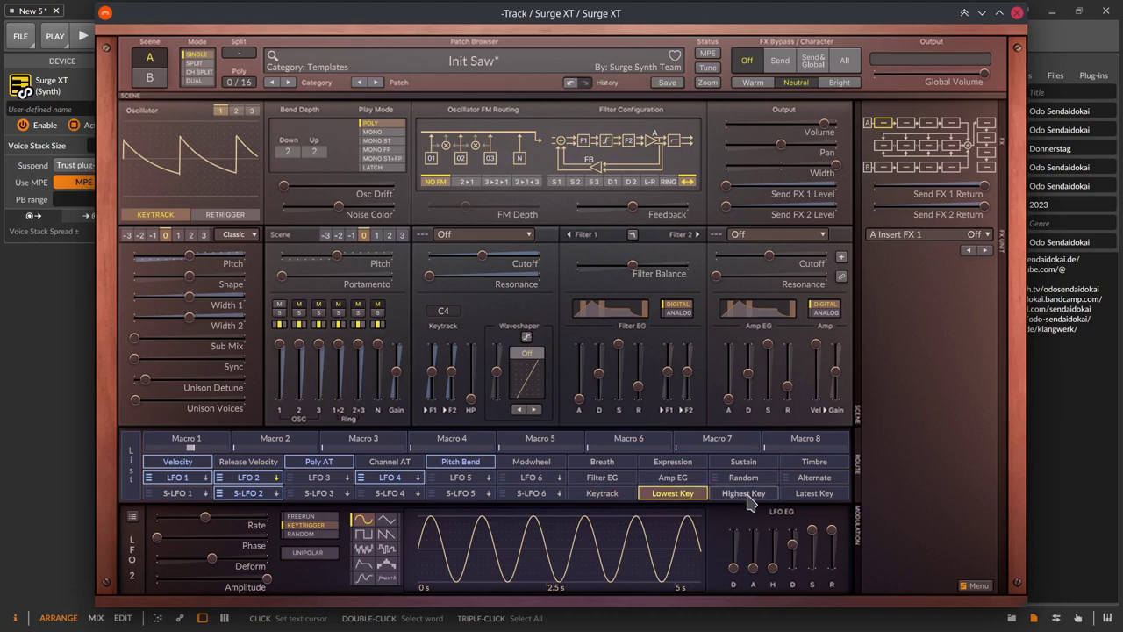
click(811, 496)
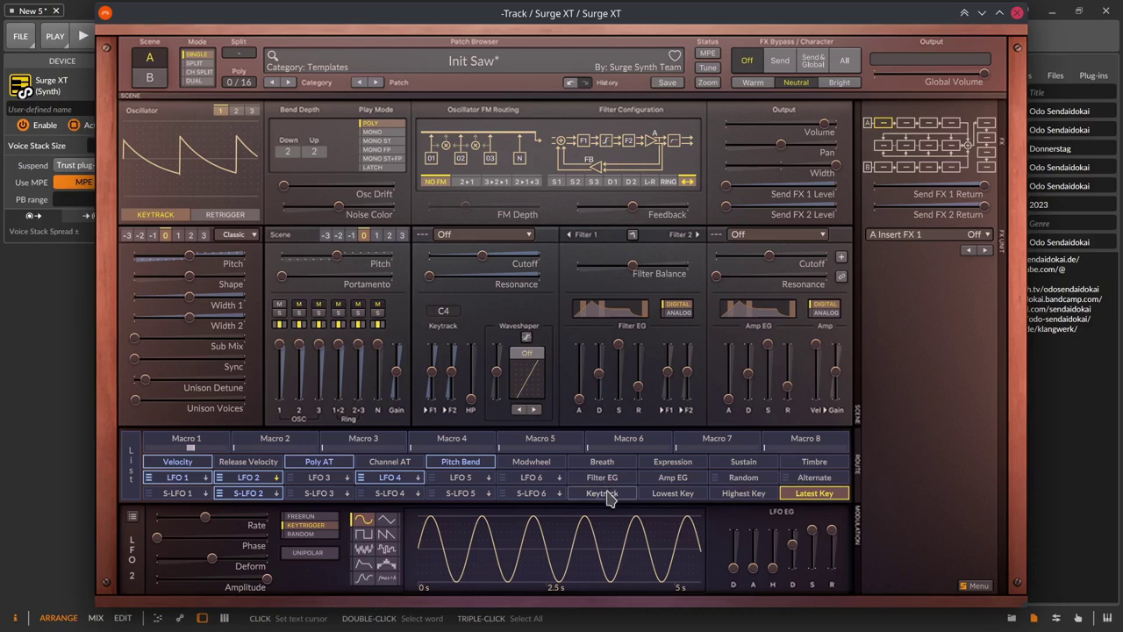
click(609, 494)
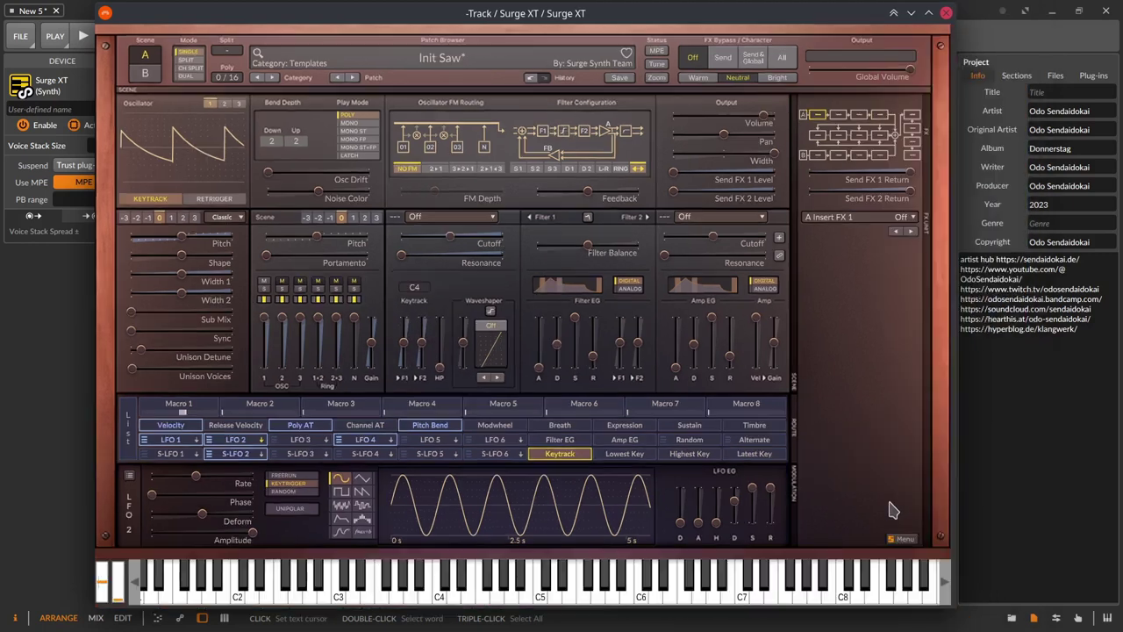
Step: Turn on the Virtual Keyboard from the main Menu's Workflow submenu
click(910, 545)
mouse_move(926, 355)
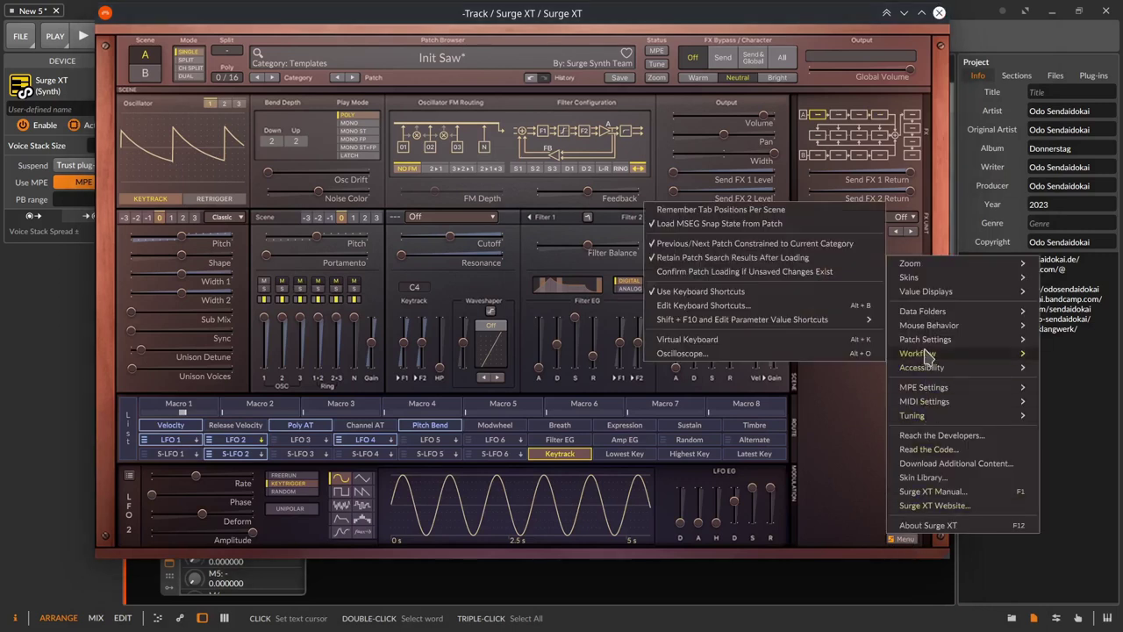
click(822, 341)
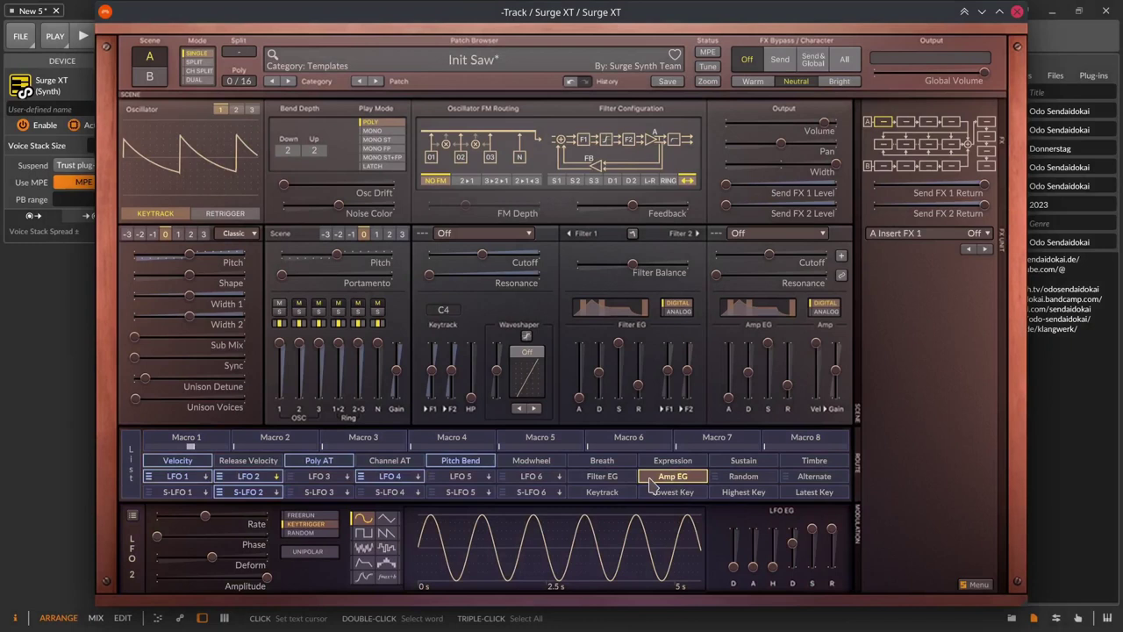
Step: Browse the Filter EG, Amp EG and Random sources and look at Random's options
click(606, 476)
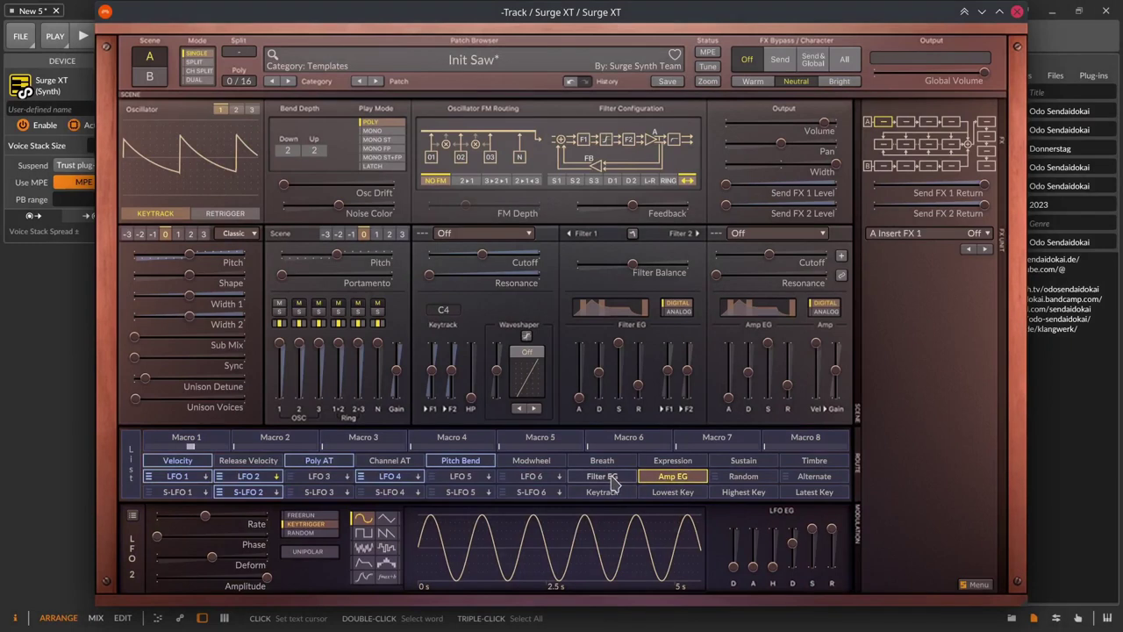
click(665, 480)
click(627, 483)
click(654, 483)
click(740, 481)
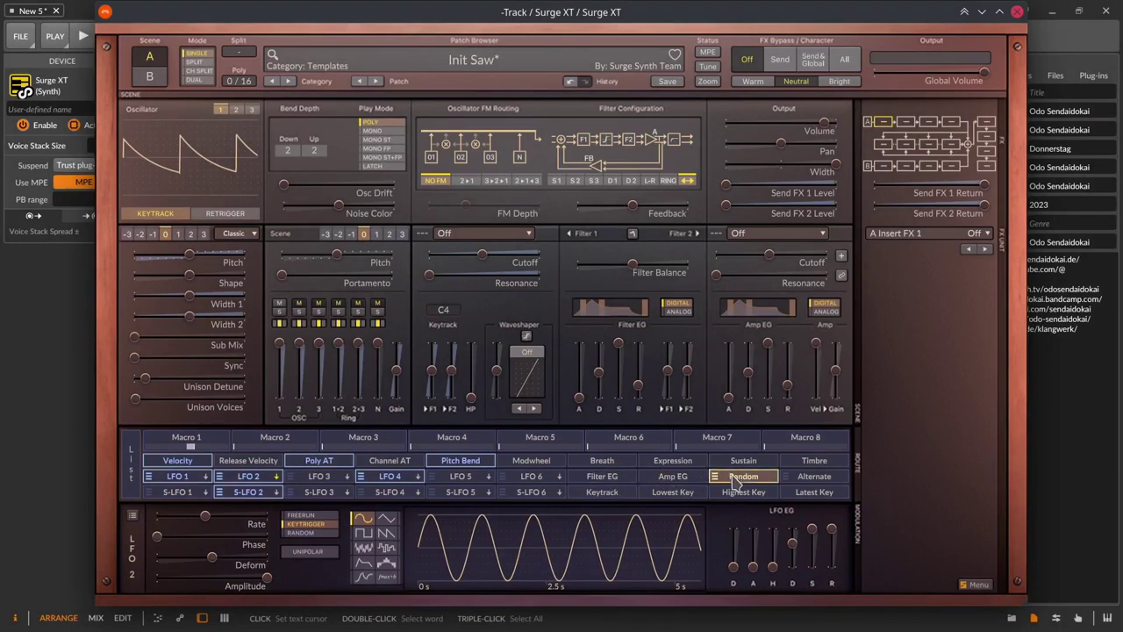
click(788, 480)
right_click(763, 482)
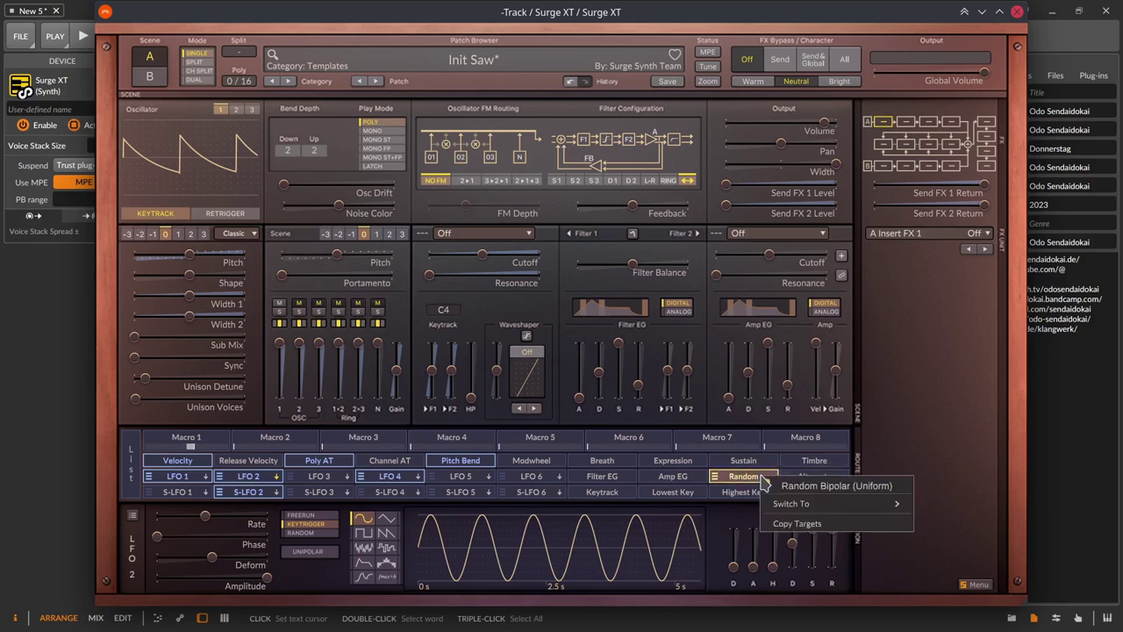
mouse_move(848, 505)
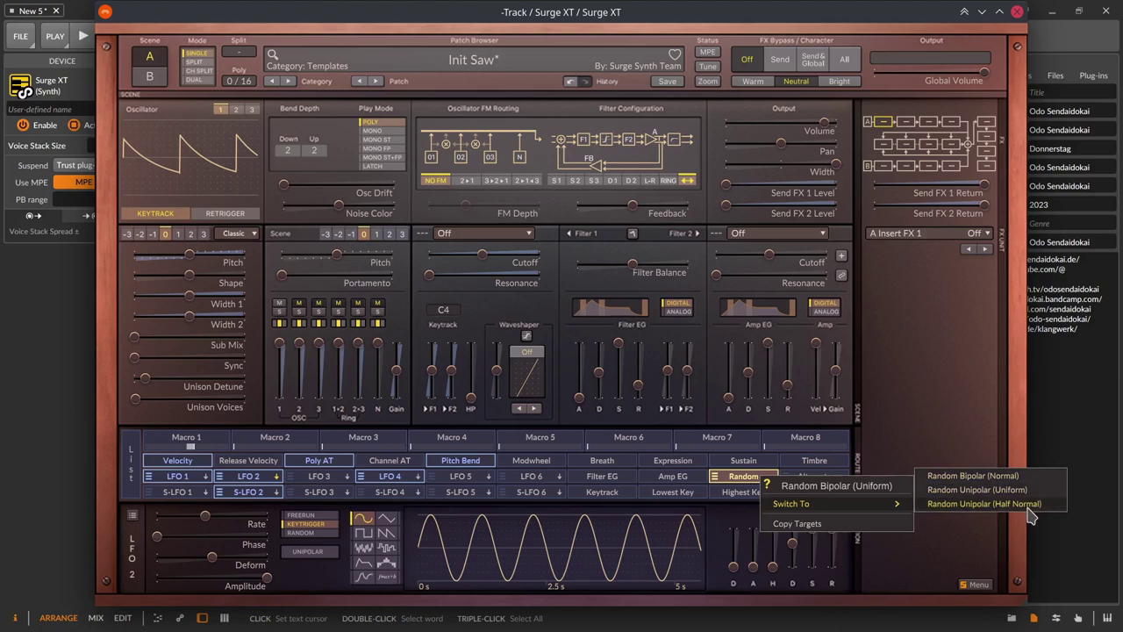
click(801, 481)
Step: Switch Alternate to Unipolar and back to Bipolar, then route it to Amp EG Release
right_click(802, 481)
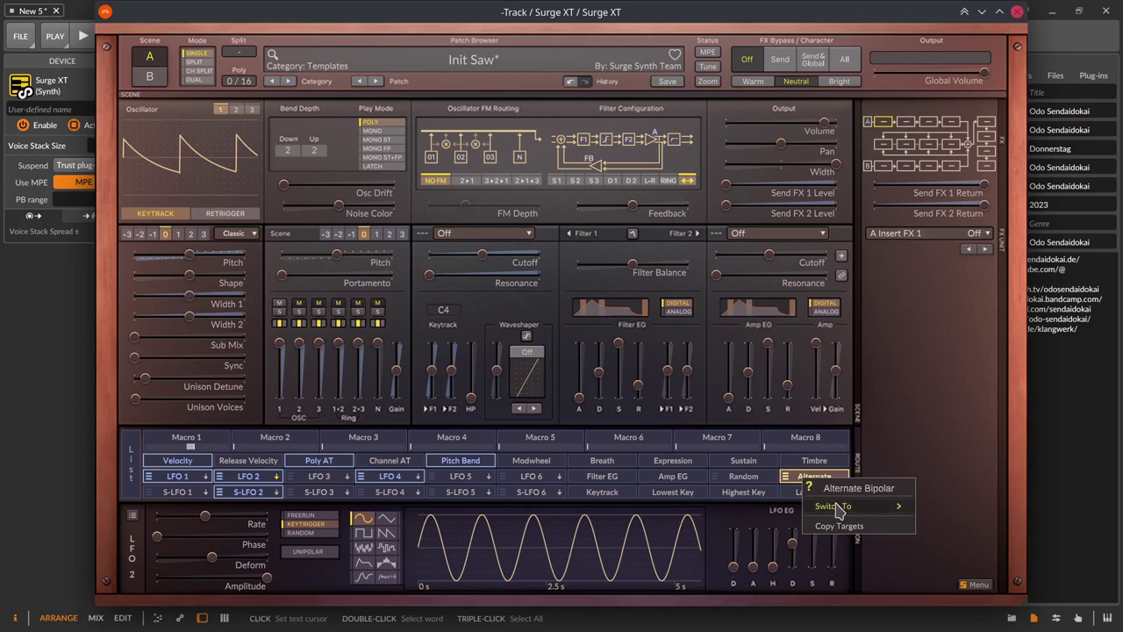
mouse_move(838, 507)
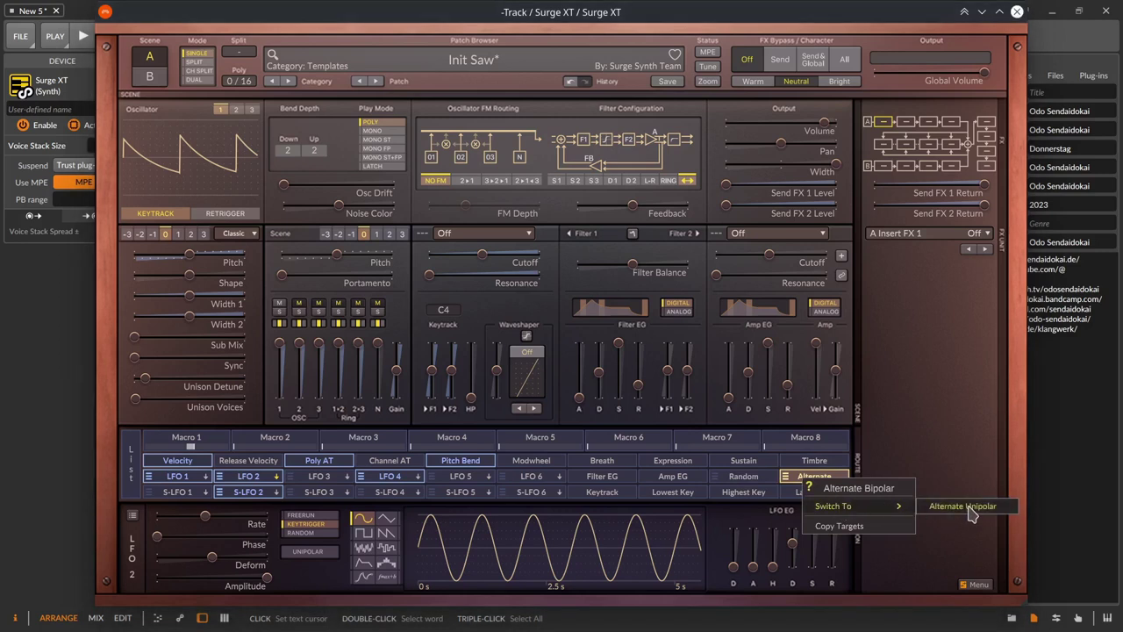
click(970, 508)
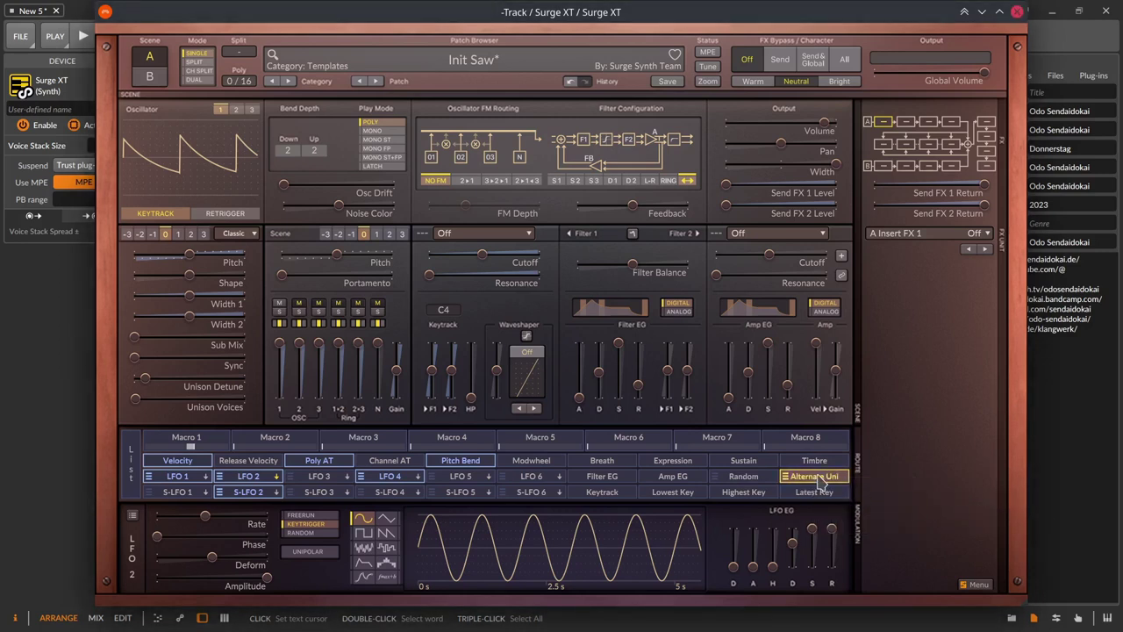
right_click(820, 479)
mouse_move(838, 506)
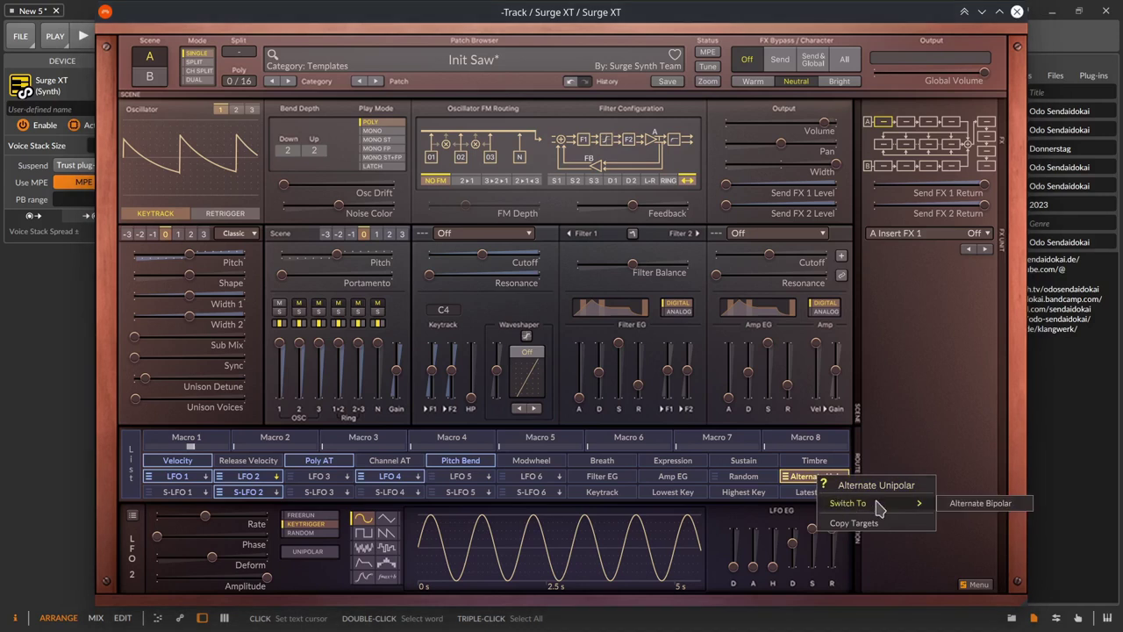
click(972, 504)
drag(787, 410, 788, 383)
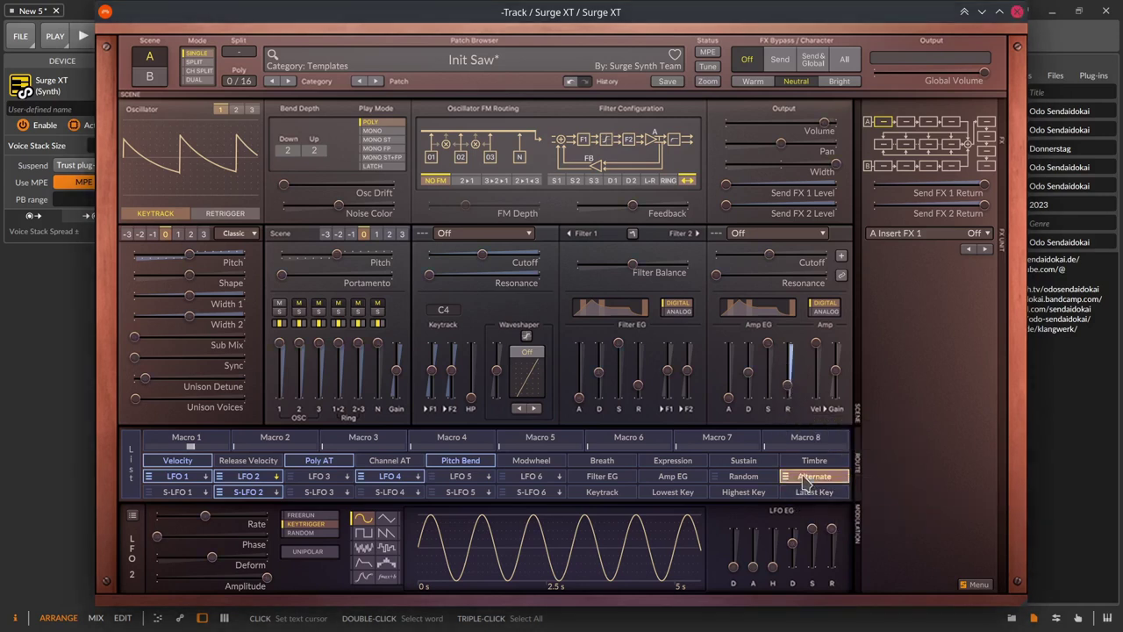
Step: Switch Alternate to Alternate Unipolar and route it to Amp EG Attack
right_click(803, 477)
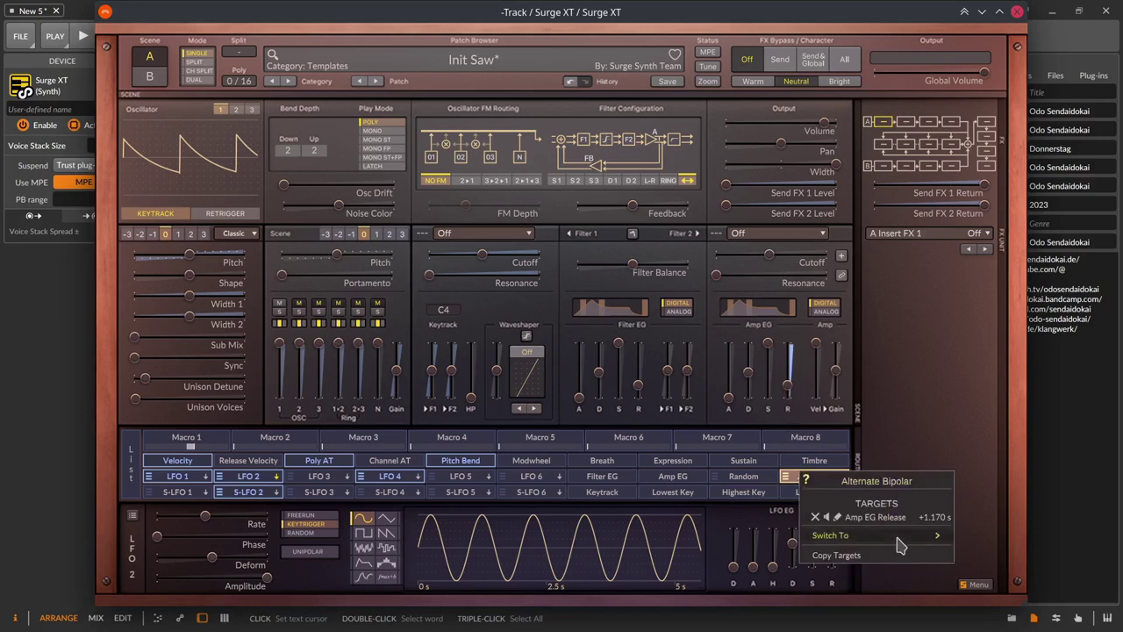
mouse_move(902, 540)
click(990, 537)
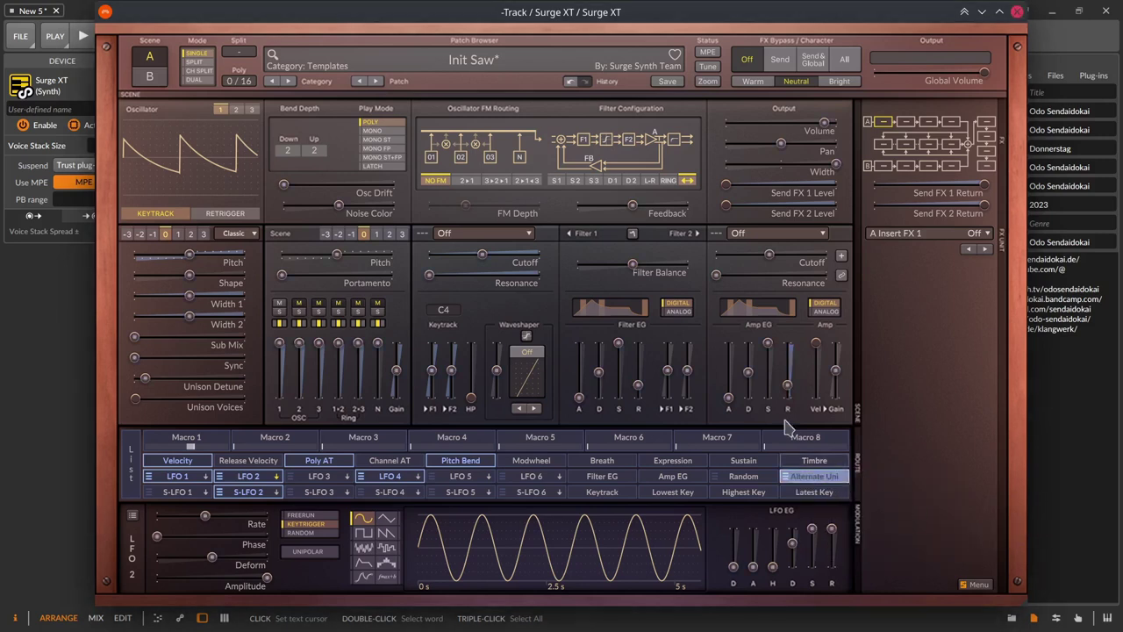
drag(729, 402, 728, 376)
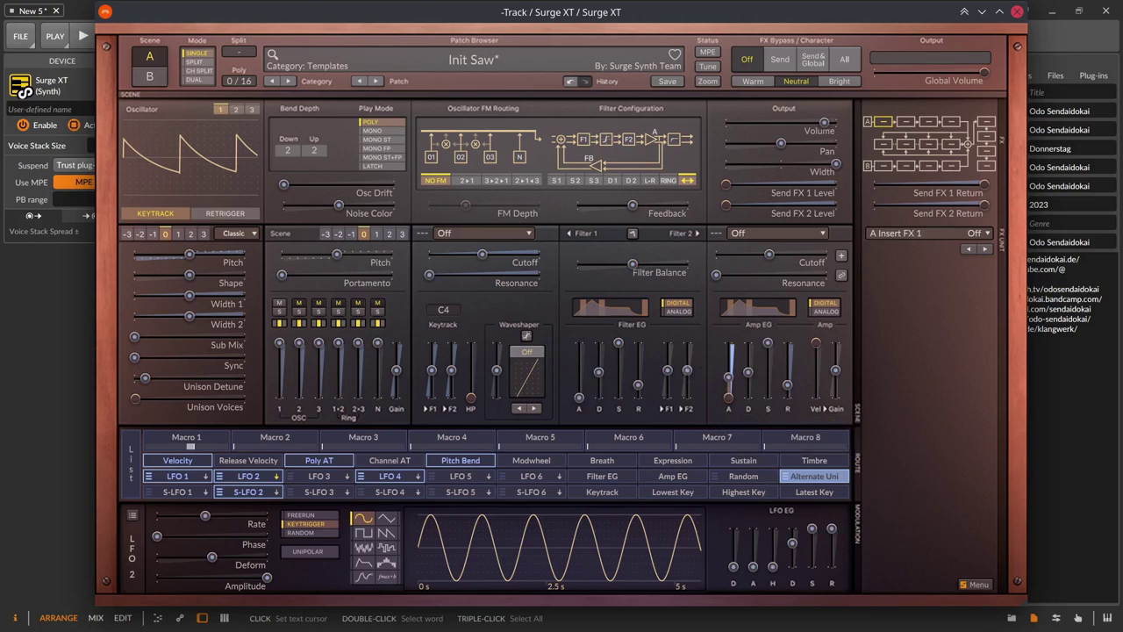
Step: Route Alternate Unipolar to Filter 1 Cutoff and review its updated target list
right_click(821, 481)
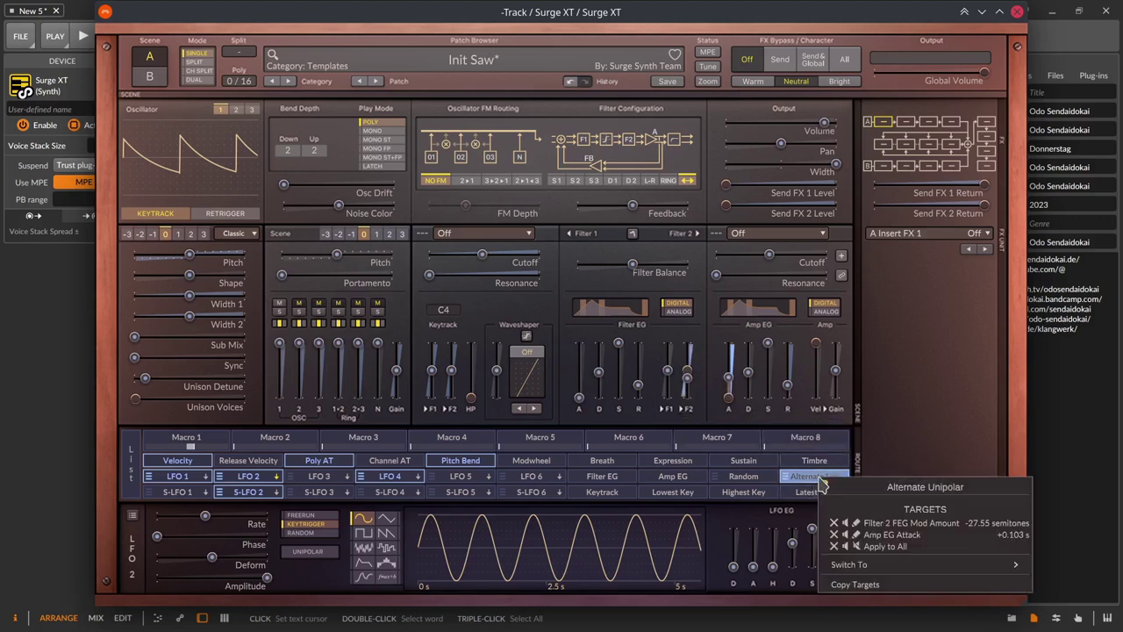
click(807, 479)
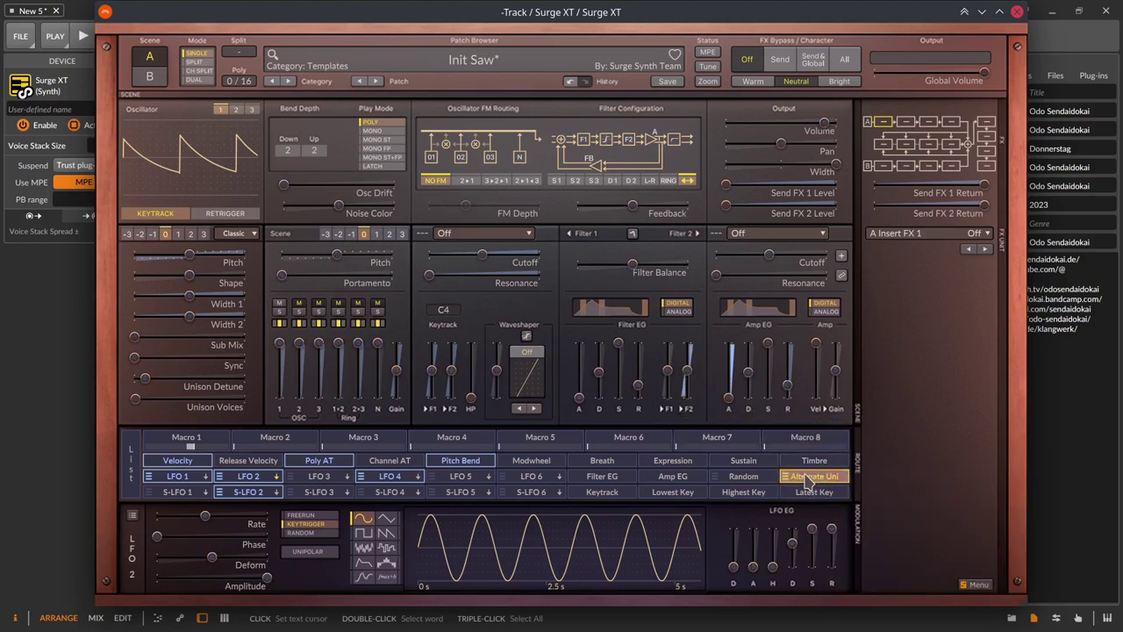
right_click(807, 481)
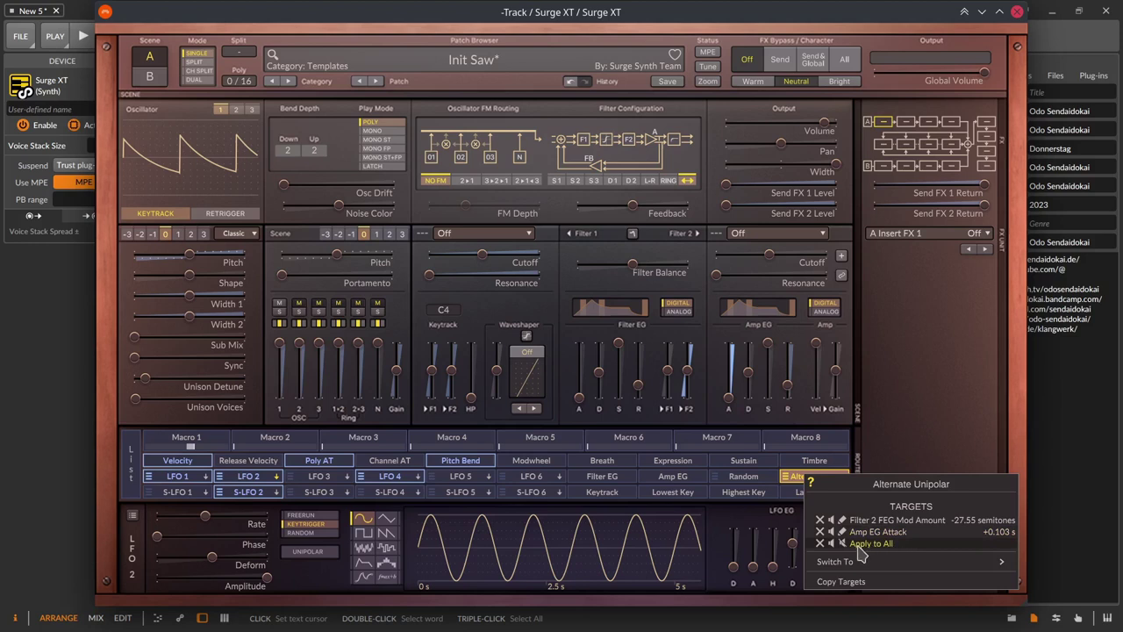
mouse_move(880, 570)
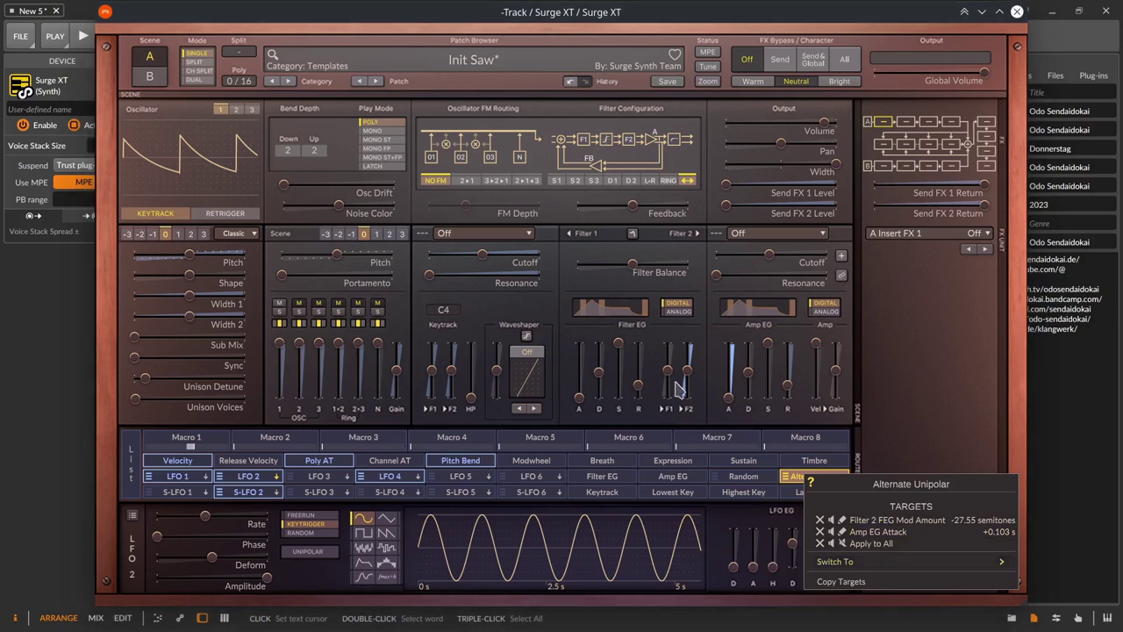
click(488, 262)
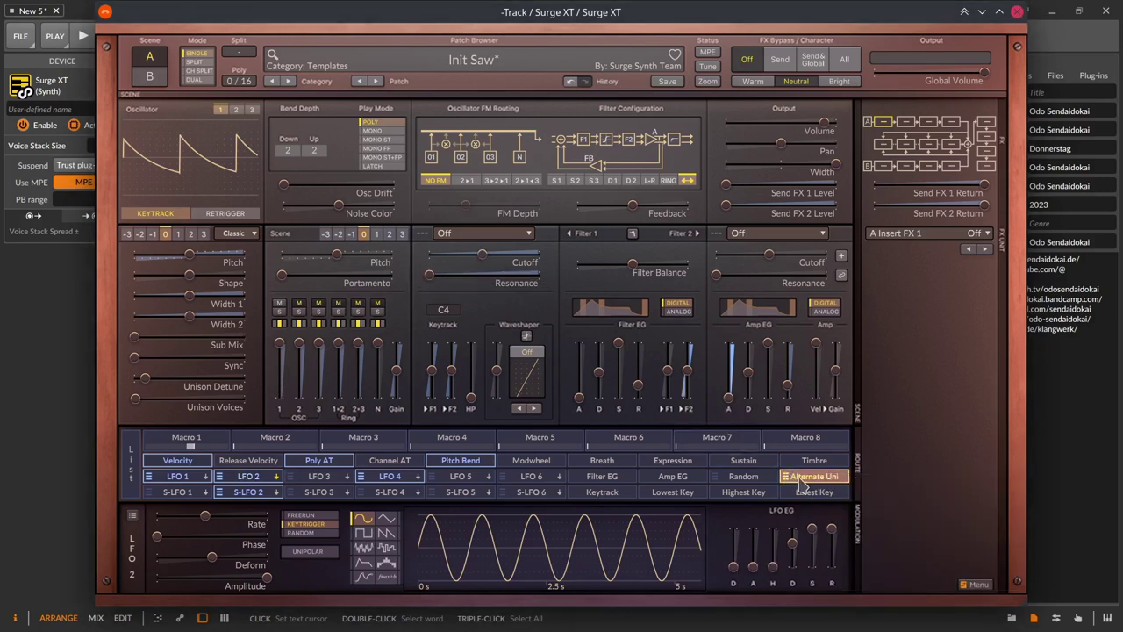
drag(803, 485, 495, 254)
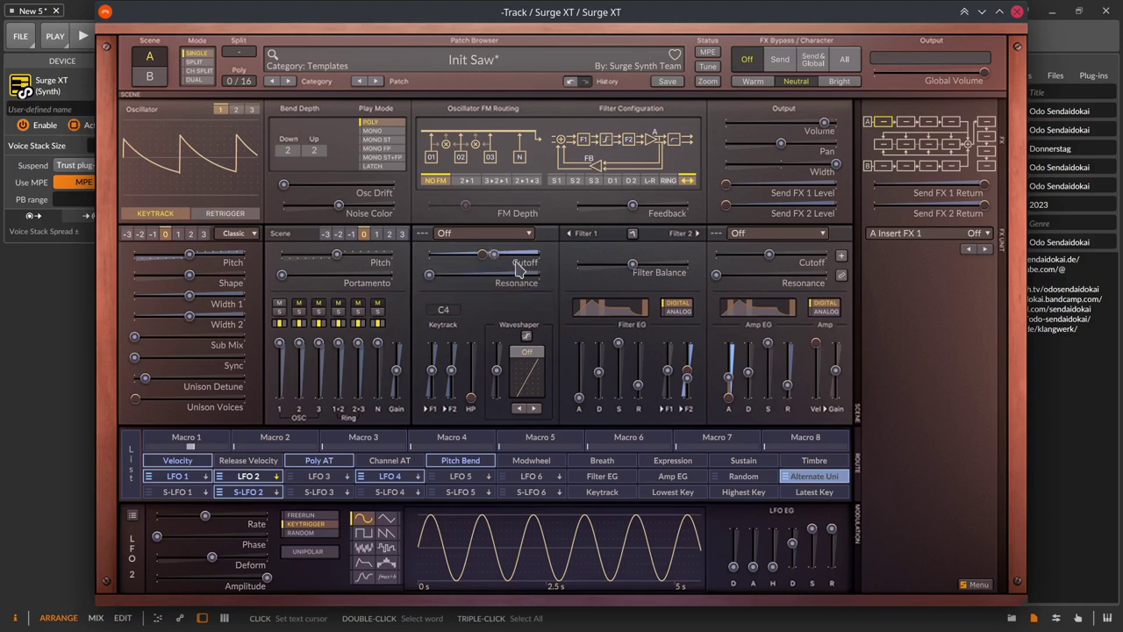
click(801, 478)
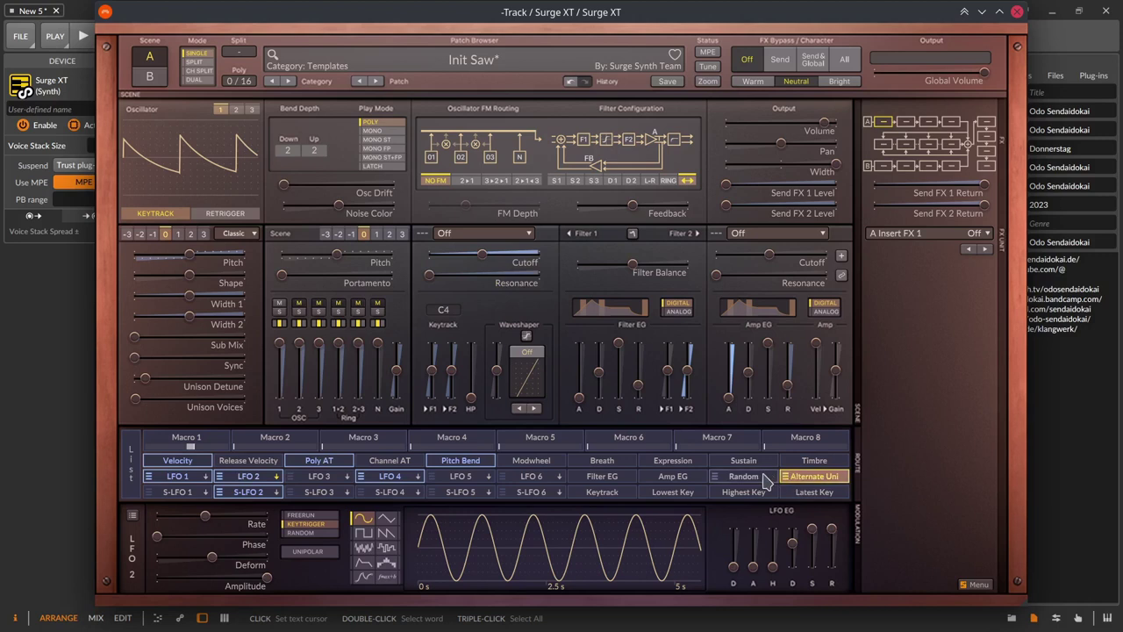
right_click(813, 477)
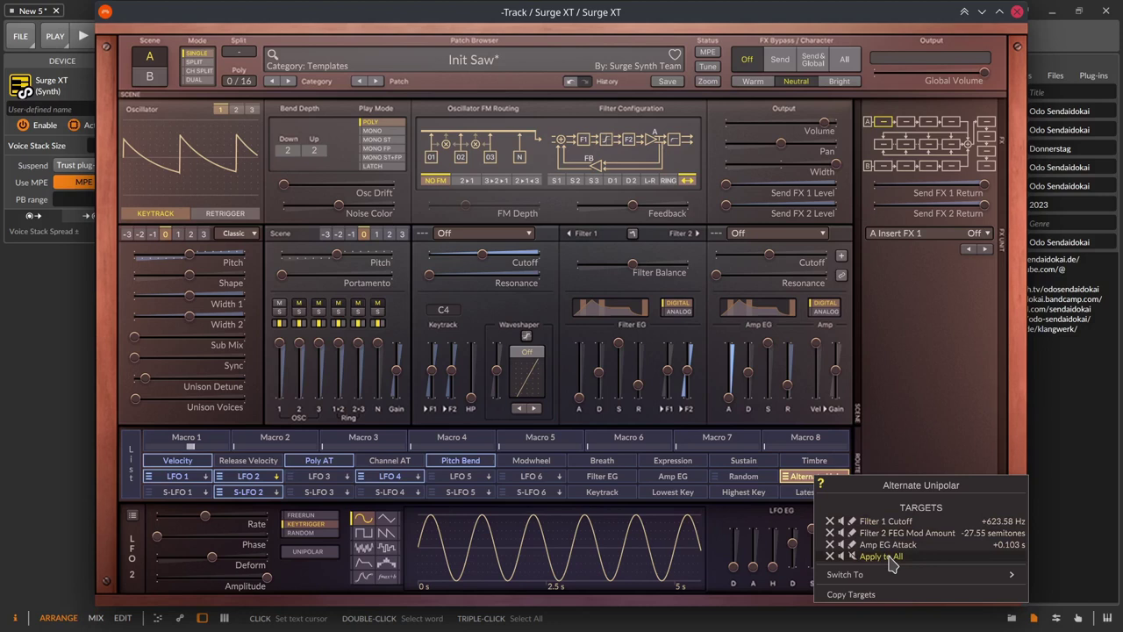
click(790, 477)
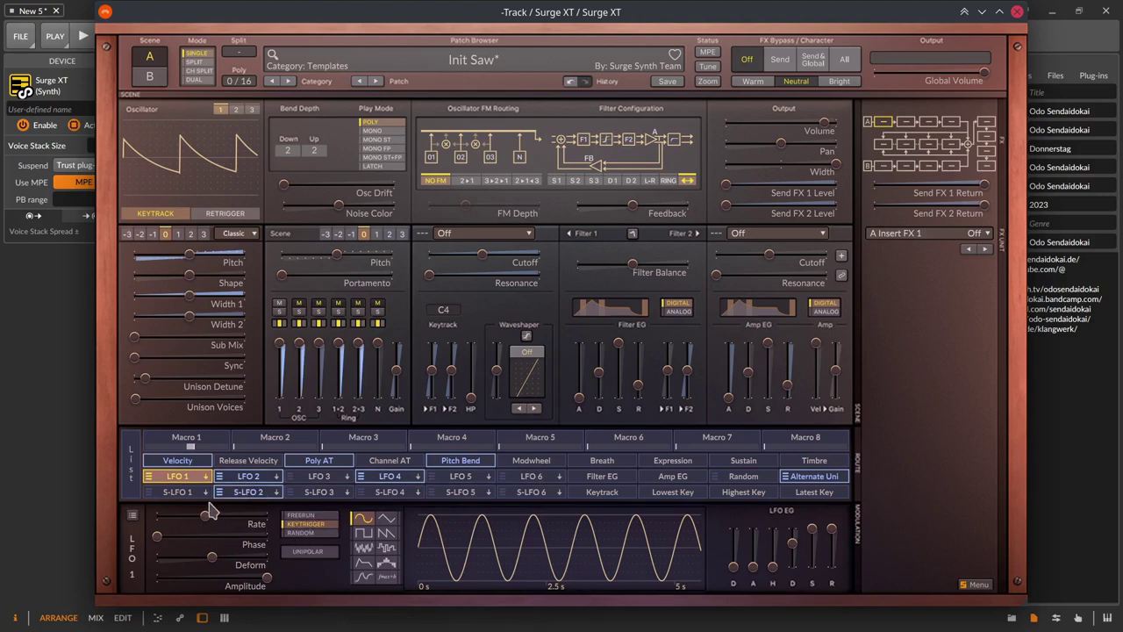
Step: Toggle the LFO editor between LFO 1 and S-LFO 1
click(176, 492)
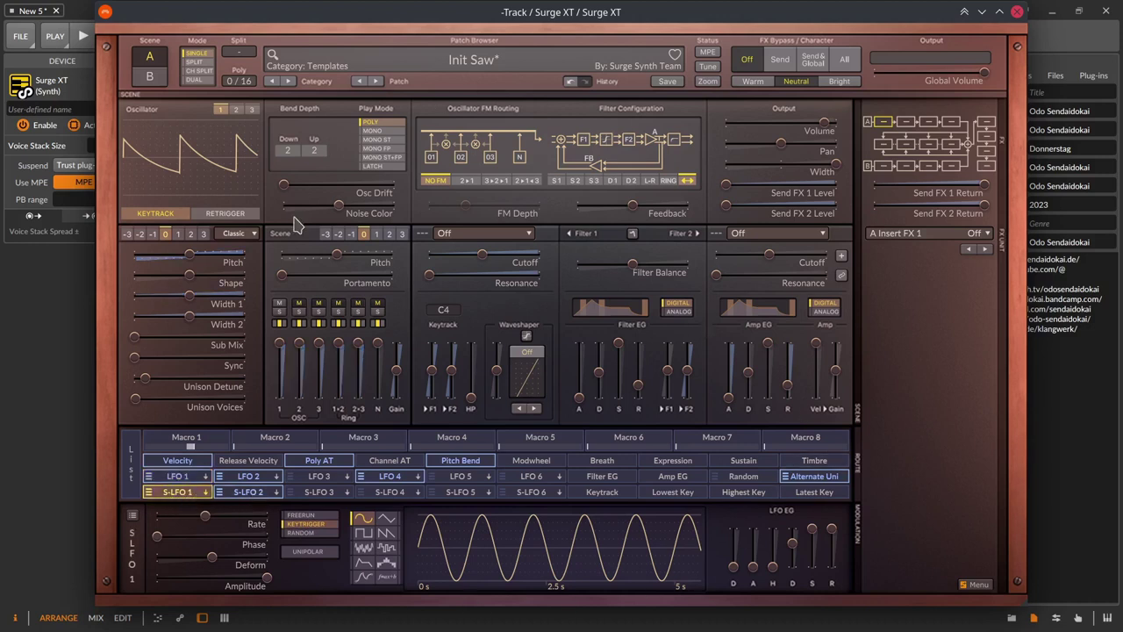
click(178, 494)
click(176, 477)
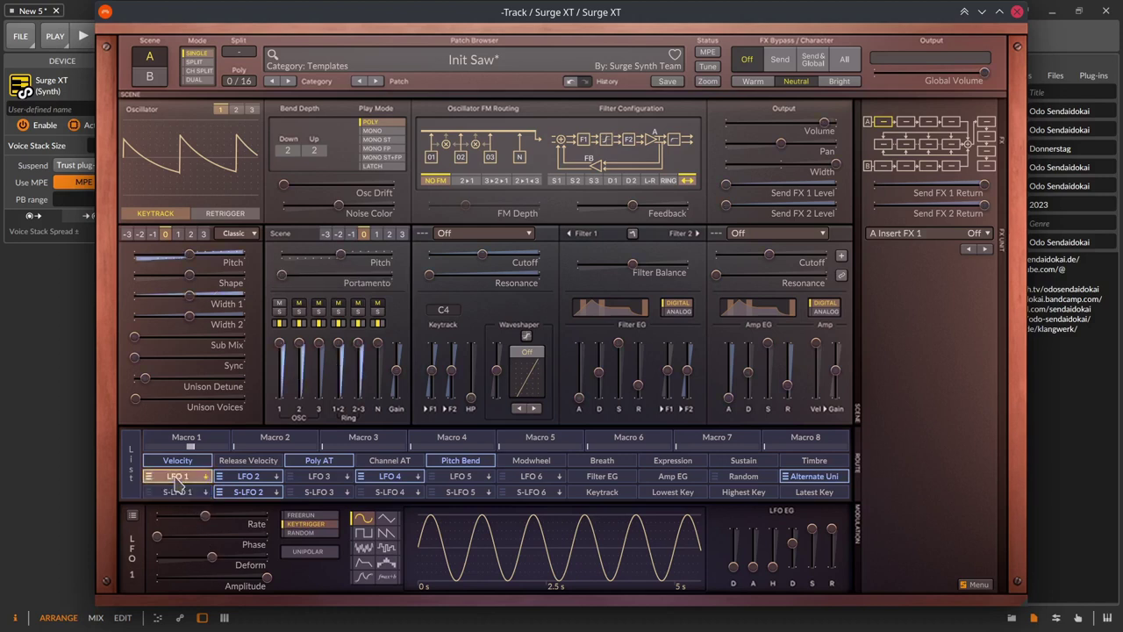
click(179, 494)
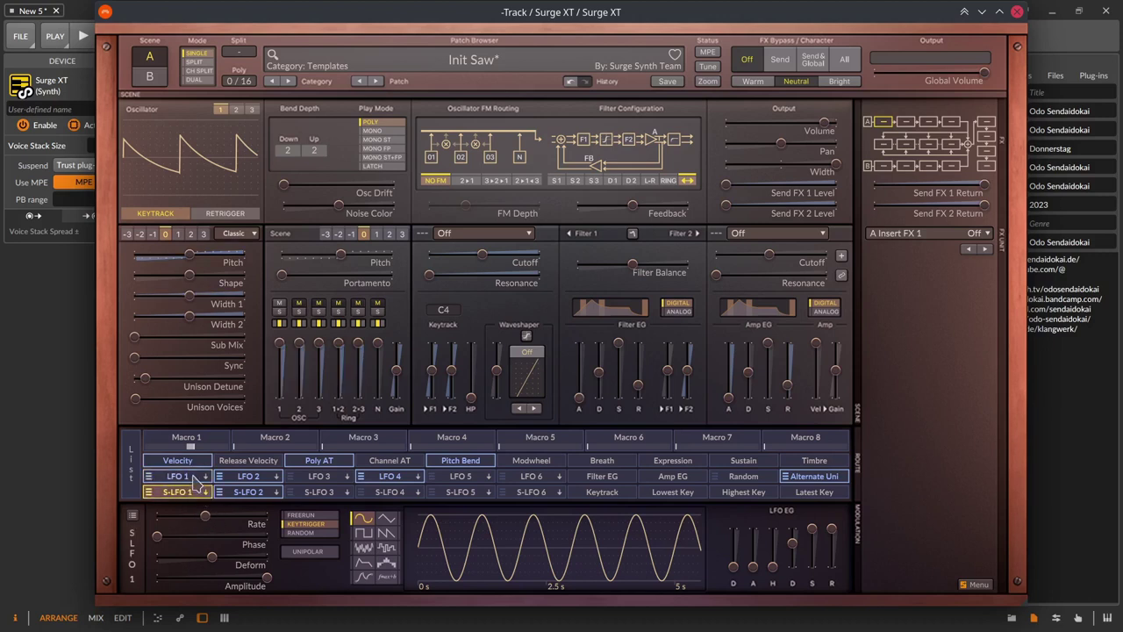
click(194, 478)
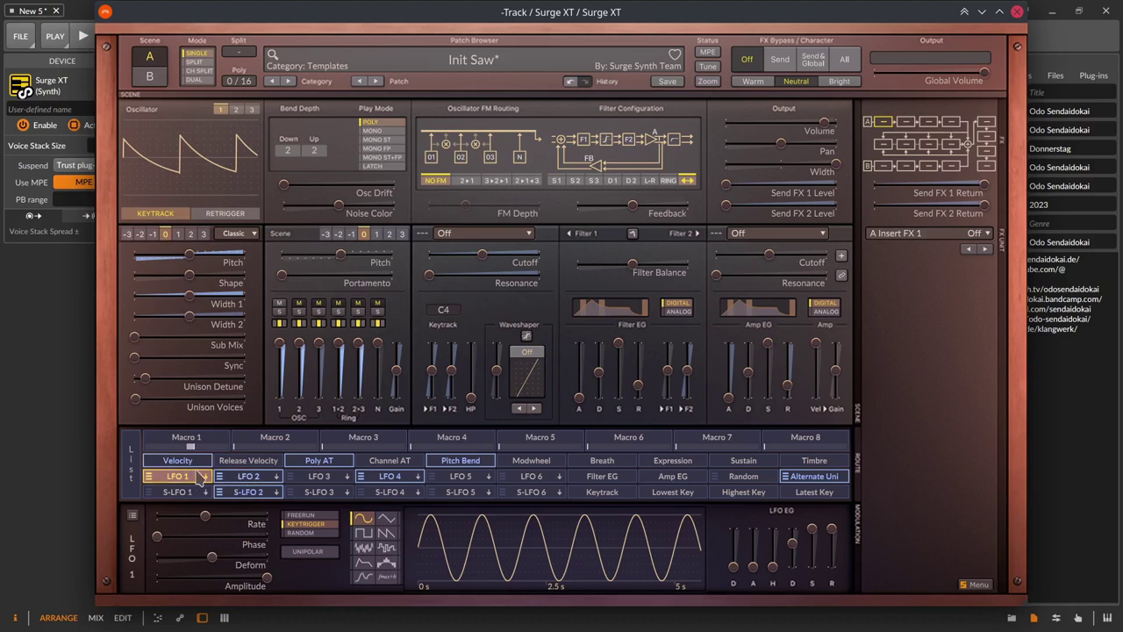
Step: Inspect the Switch To output options of LFO 1 and Scene LFO 1, leaving S-LFO 1 displayed
right_click(181, 481)
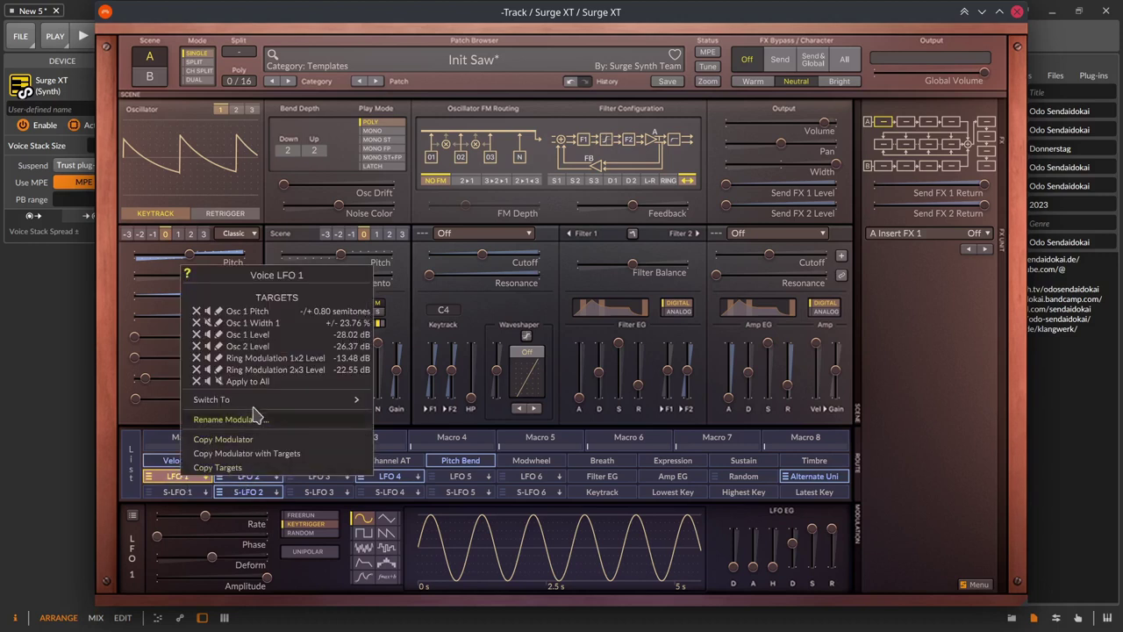
mouse_move(259, 401)
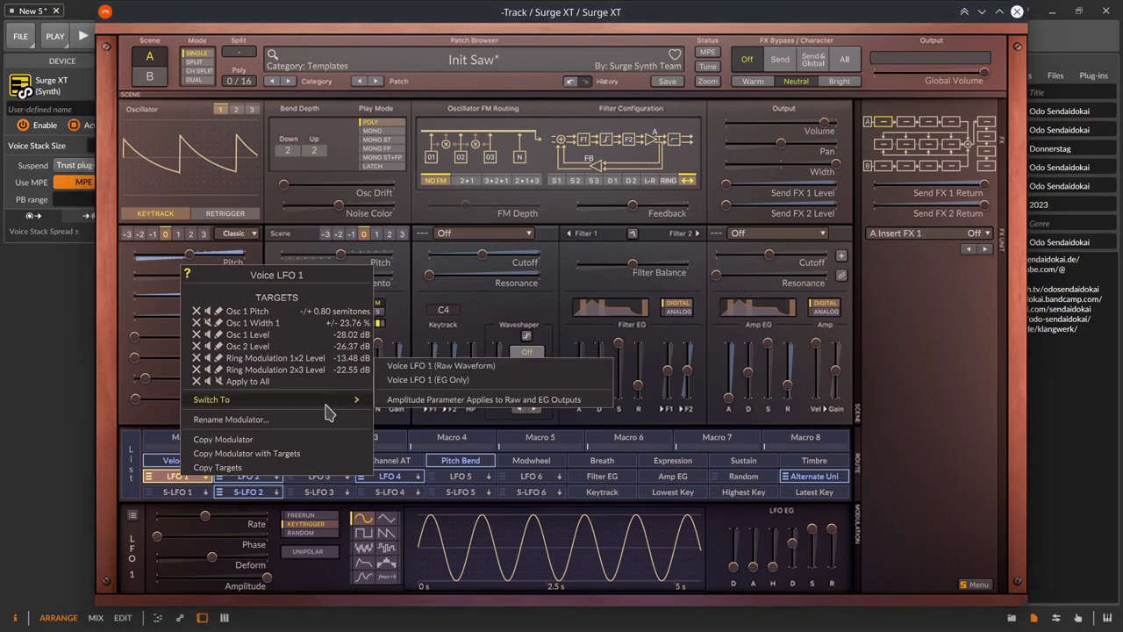
click(171, 494)
click(171, 494)
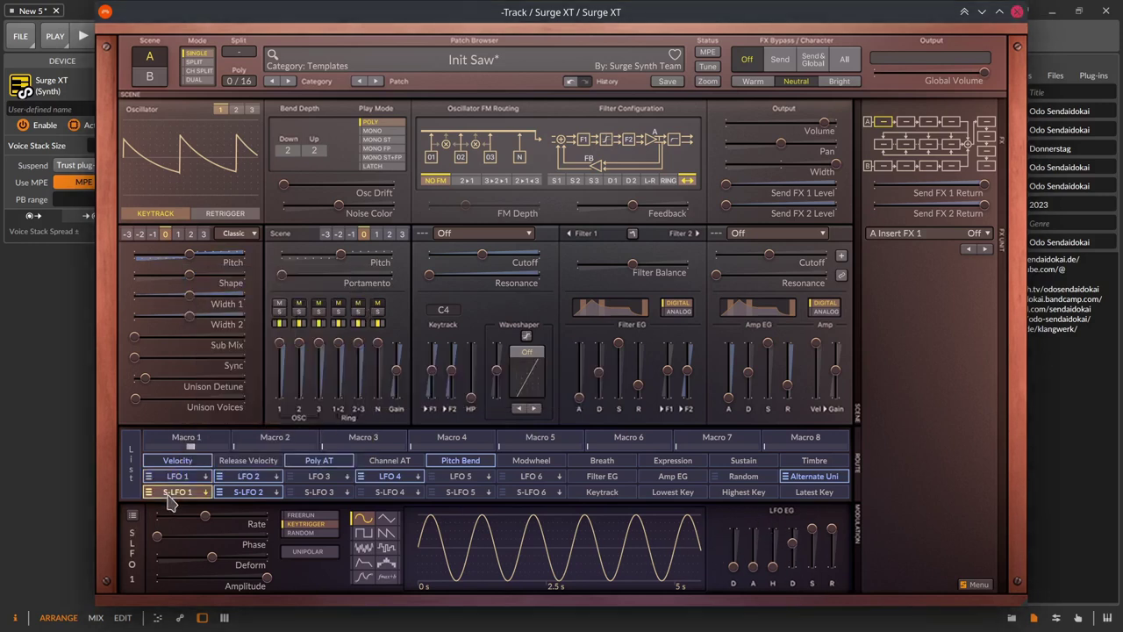
right_click(172, 495)
mouse_move(250, 524)
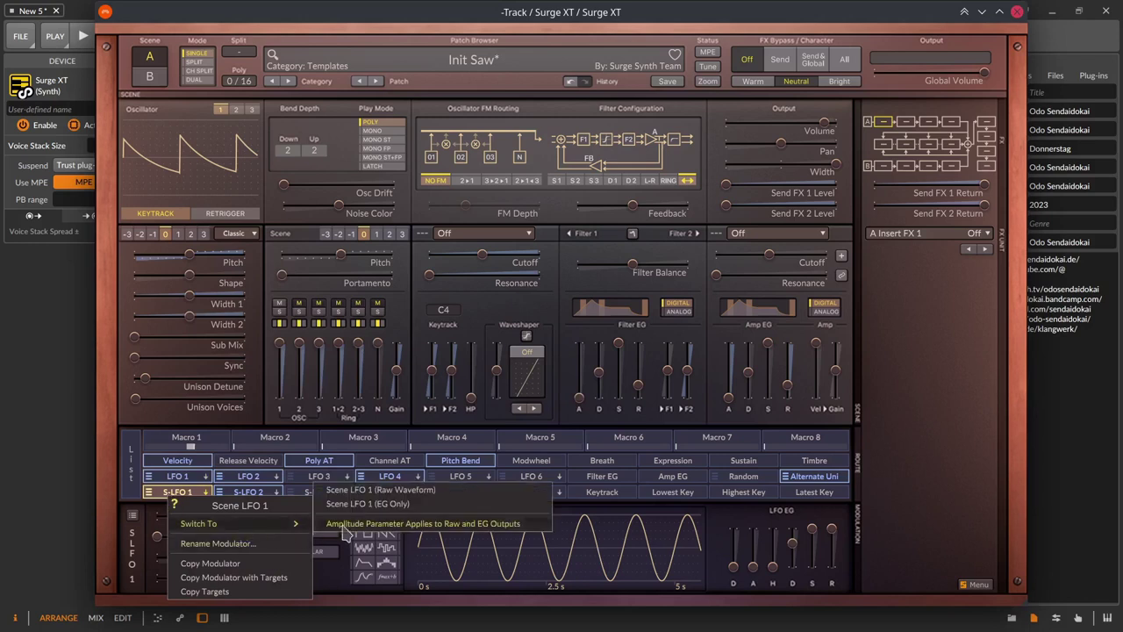
click(380, 491)
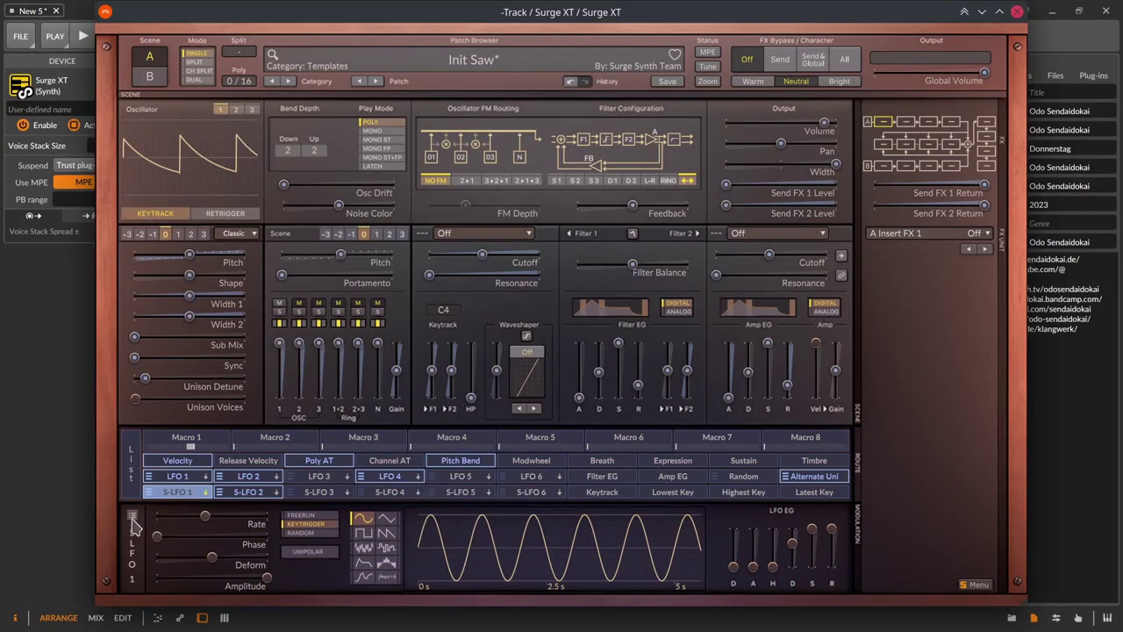
Step: Change scene LFO 1's shape to stepped sample-and-hold
click(133, 516)
mouse_move(166, 450)
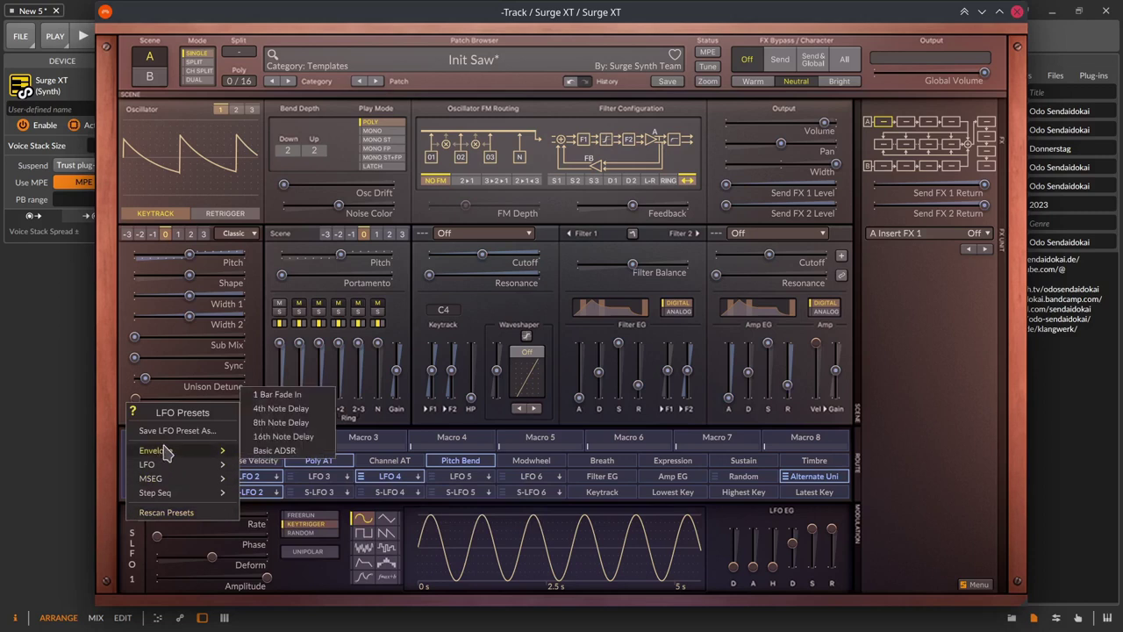
mouse_move(171, 470)
mouse_move(279, 466)
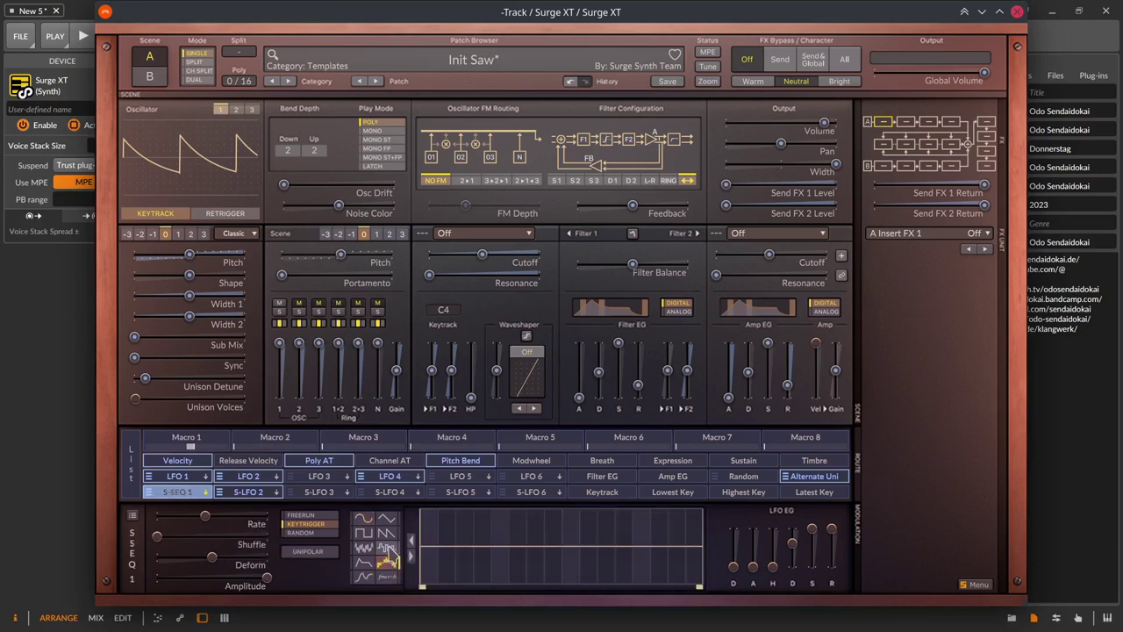
click(387, 548)
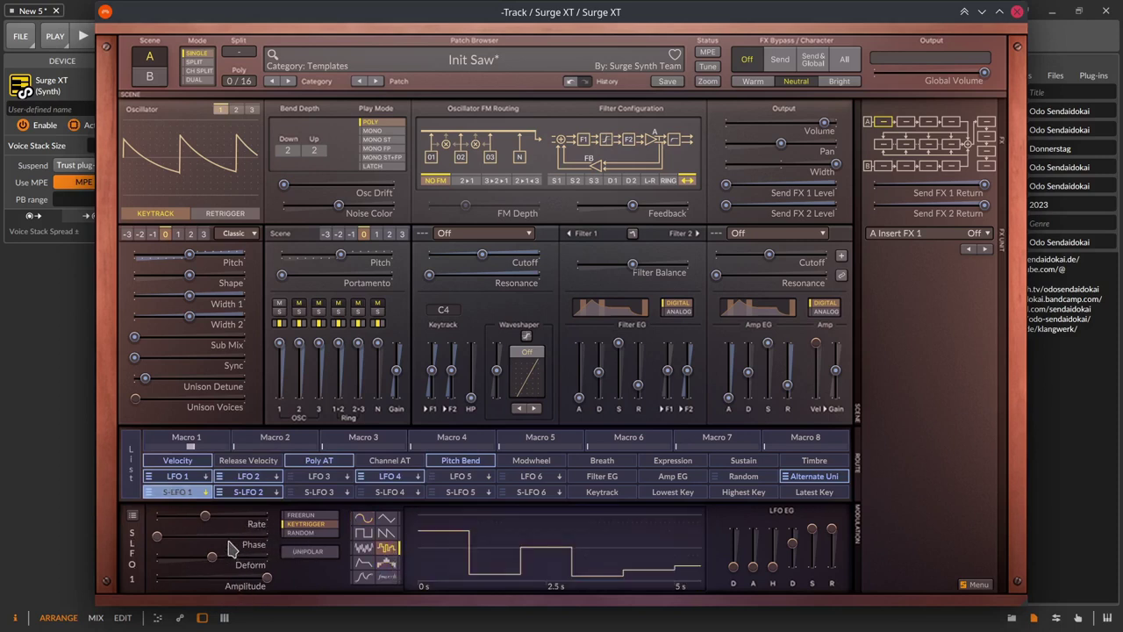
Step: Tempo-sync the LFO rate at 1/8 dotted and shift its phase to about 63 %
drag(205, 515, 211, 515)
right_click(211, 515)
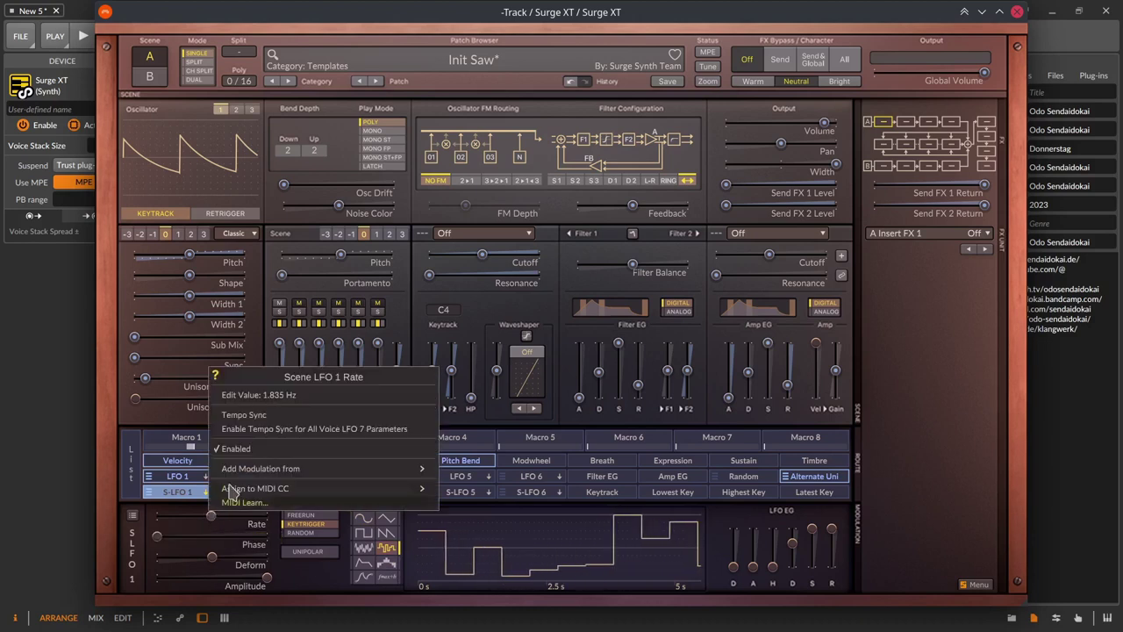
click(263, 415)
drag(216, 515, 222, 515)
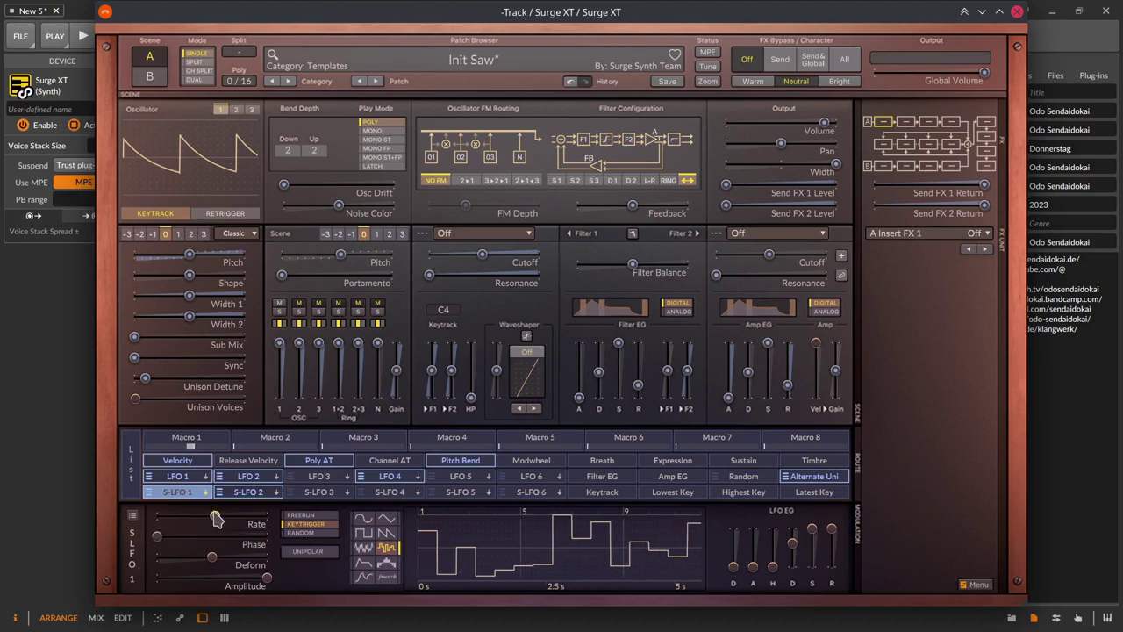
right_click(222, 514)
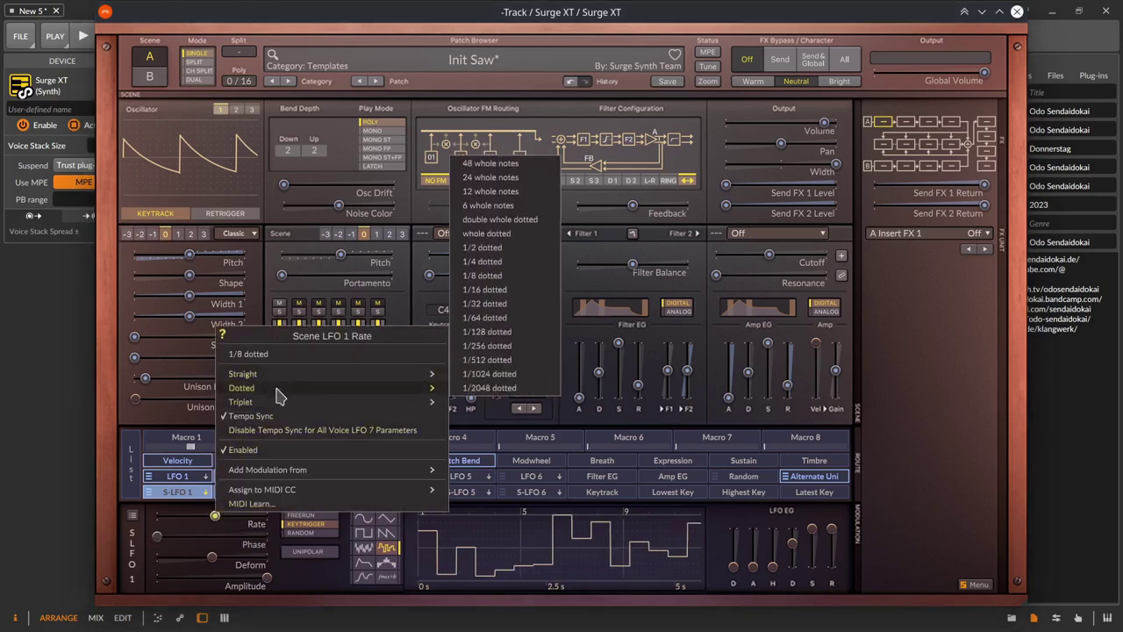
click(180, 535)
drag(158, 536, 226, 536)
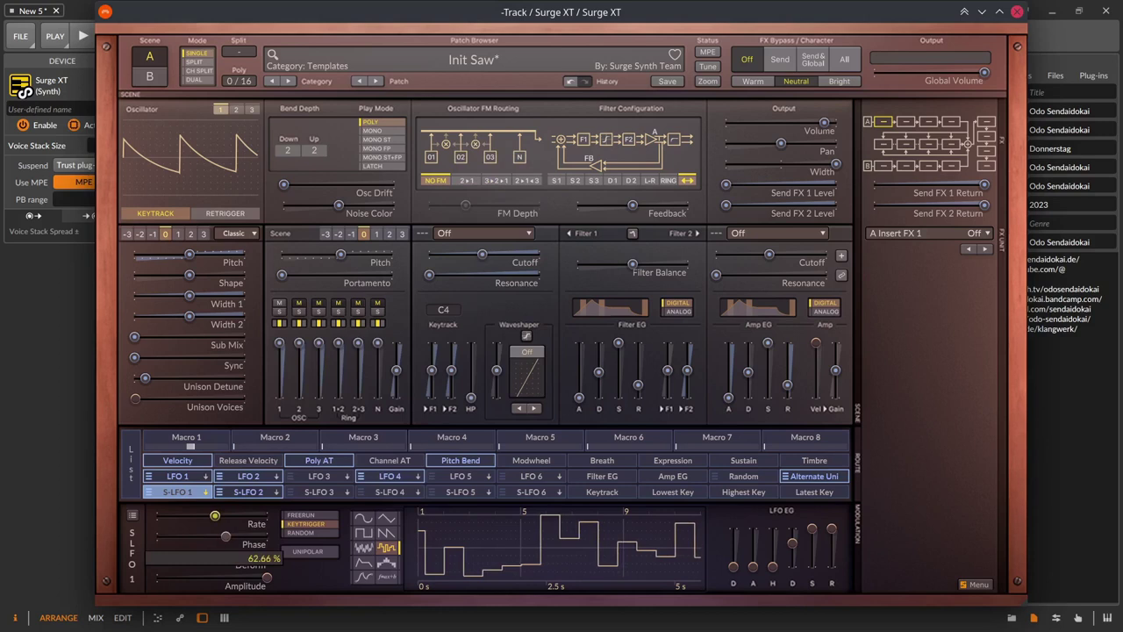
Step: Make the LFO a step sequencer, draw steps peaking mid-pattern, and add extended-range shuffle
click(387, 563)
drag(157, 535, 192, 535)
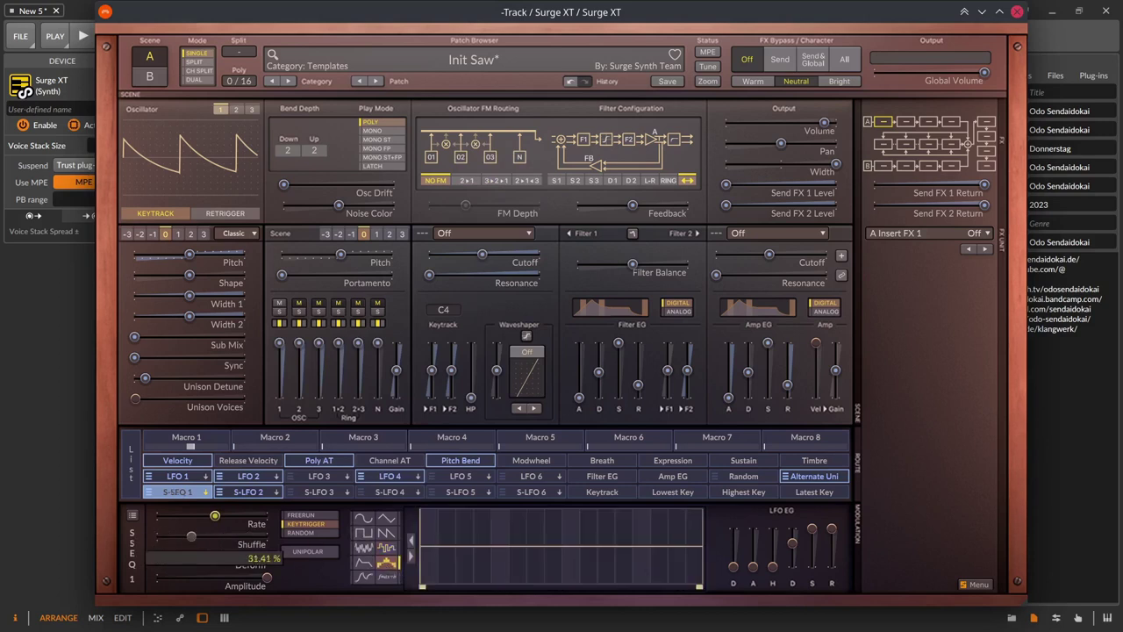
mouse_move(535, 539)
mouse_down()
mouse_move(560, 510)
mouse_move(700, 580)
mouse_up()
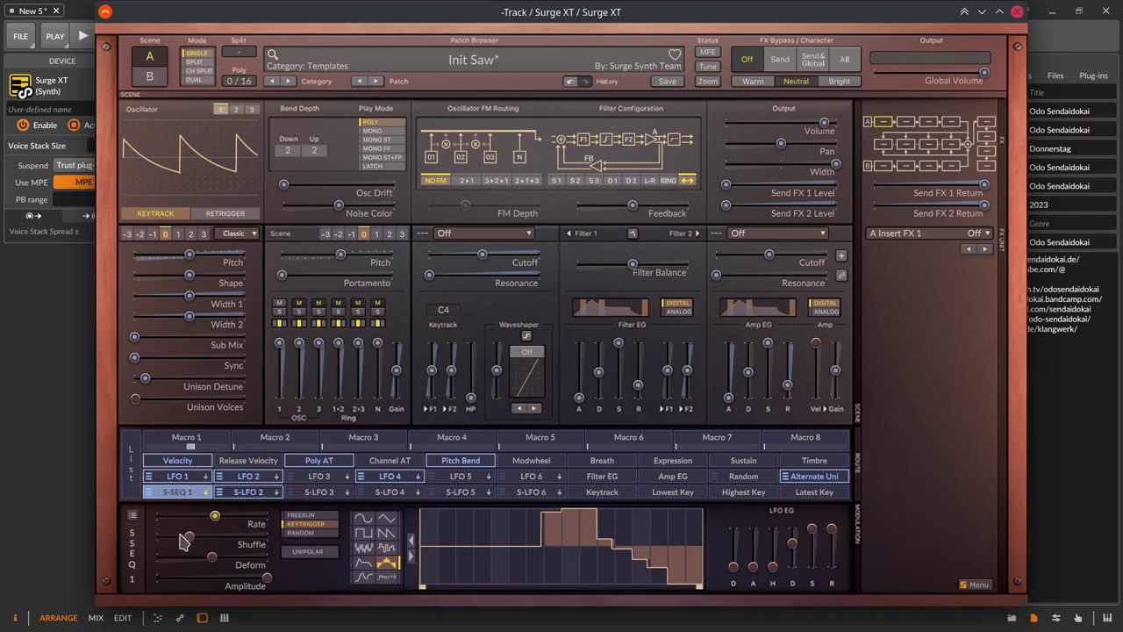
mouse_move(182, 538)
mouse_down()
mouse_move(165, 537)
mouse_move(189, 536)
mouse_up()
click(188, 537)
right_click(188, 537)
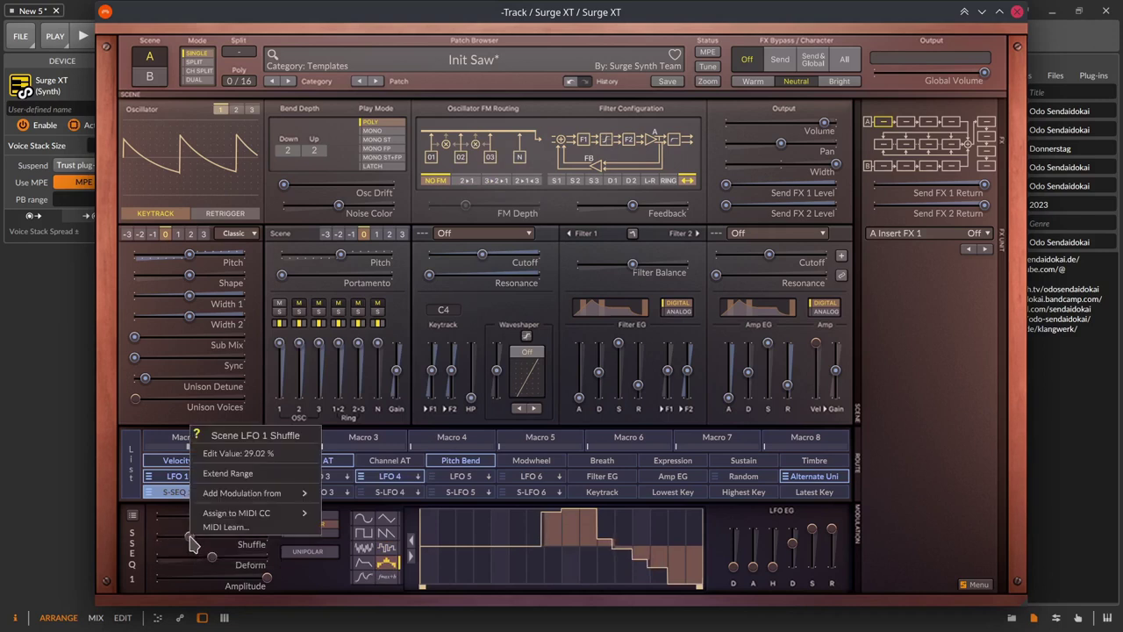
click(245, 474)
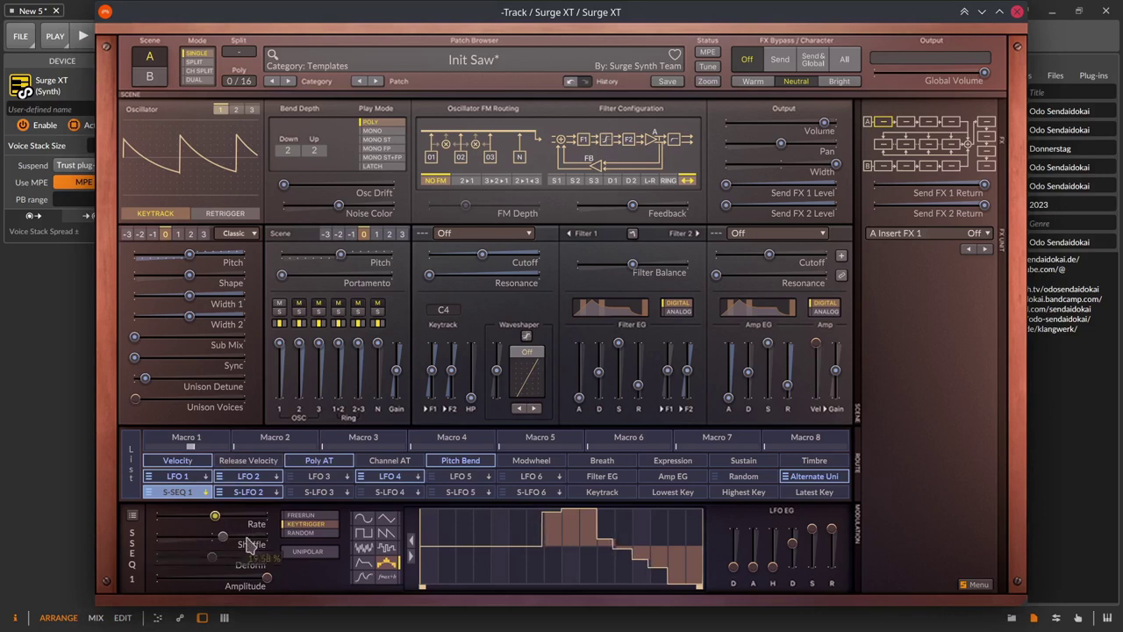
right_click(218, 565)
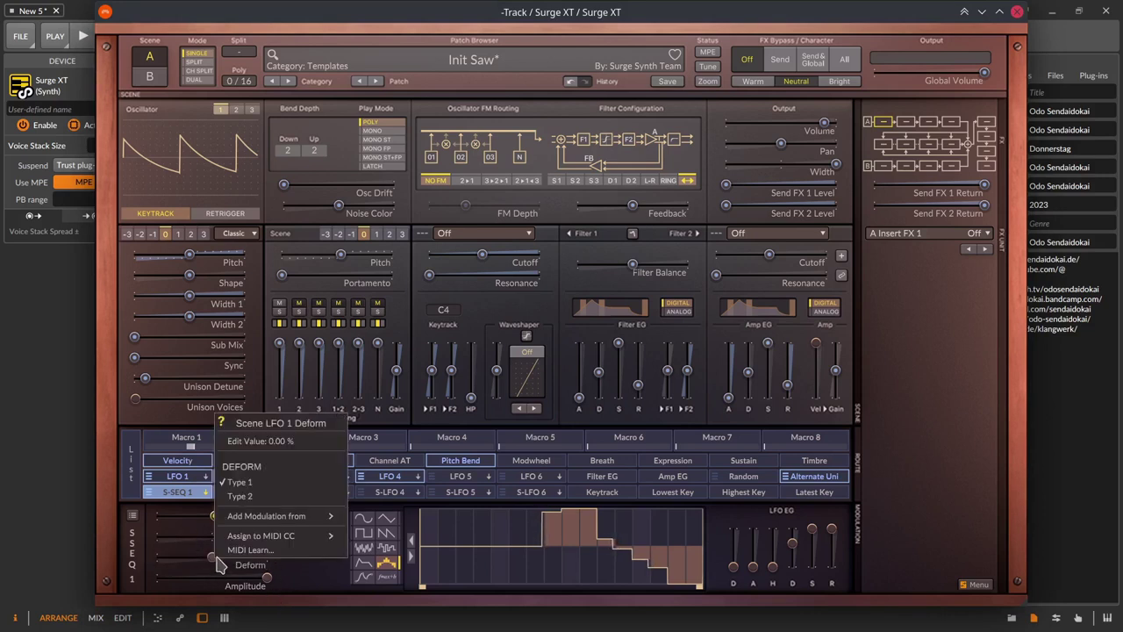
click(225, 556)
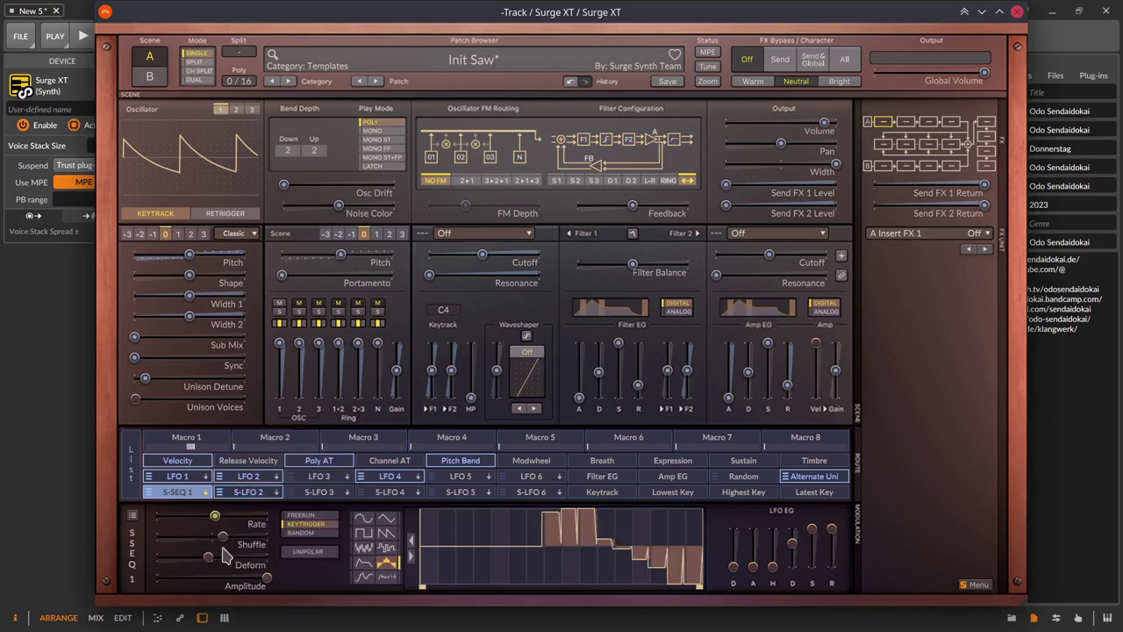
Step: Switch the LFO to a square shape with deform at about -19 %
click(361, 533)
right_click(208, 559)
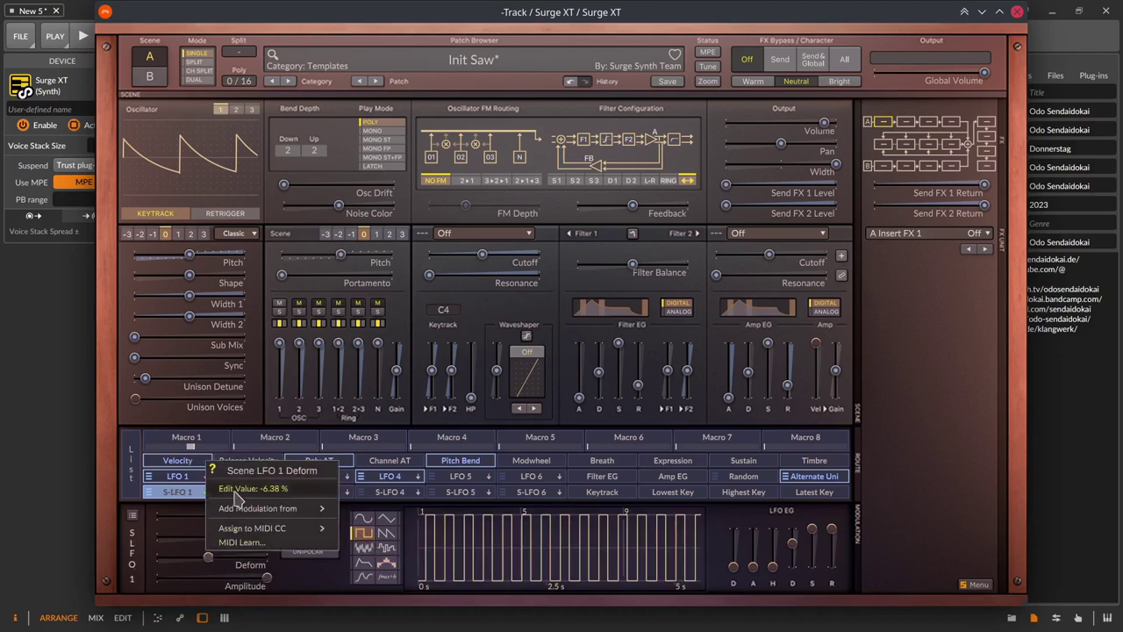
click(186, 565)
mouse_move(208, 558)
mouse_down()
mouse_move(236, 556)
mouse_move(201, 558)
mouse_move(218, 557)
mouse_up()
Step: Make it a sine with deform Type 2 at 26 %, whole-note-triplet rate, amplitude 58 %
click(363, 519)
right_click(208, 558)
click(240, 475)
mouse_move(214, 515)
mouse_down()
mouse_move(224, 515)
mouse_move(202, 515)
mouse_up()
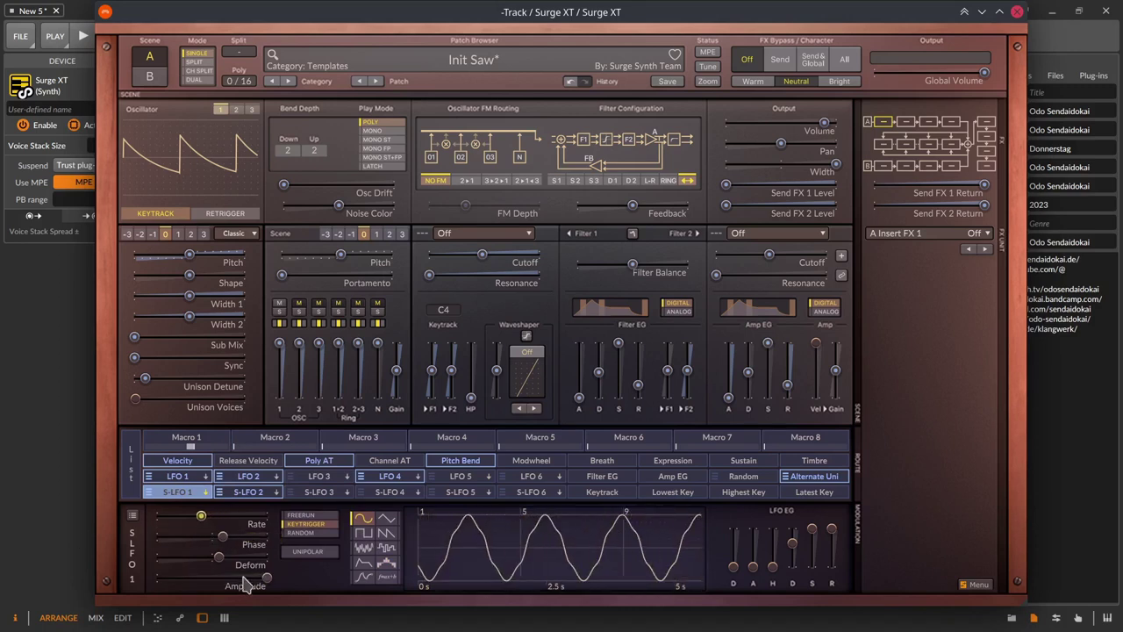
drag(218, 557, 226, 557)
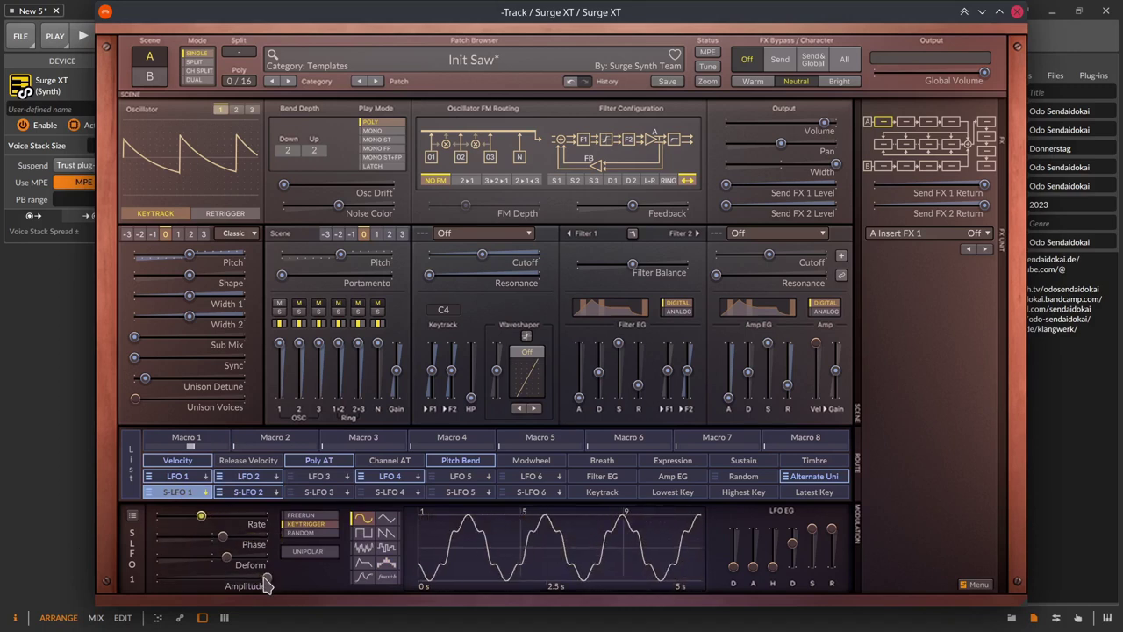
drag(279, 586, 222, 586)
right_click(222, 586)
Step: Extend the amplitude range and set the LFO trigger mode to Random
click(252, 519)
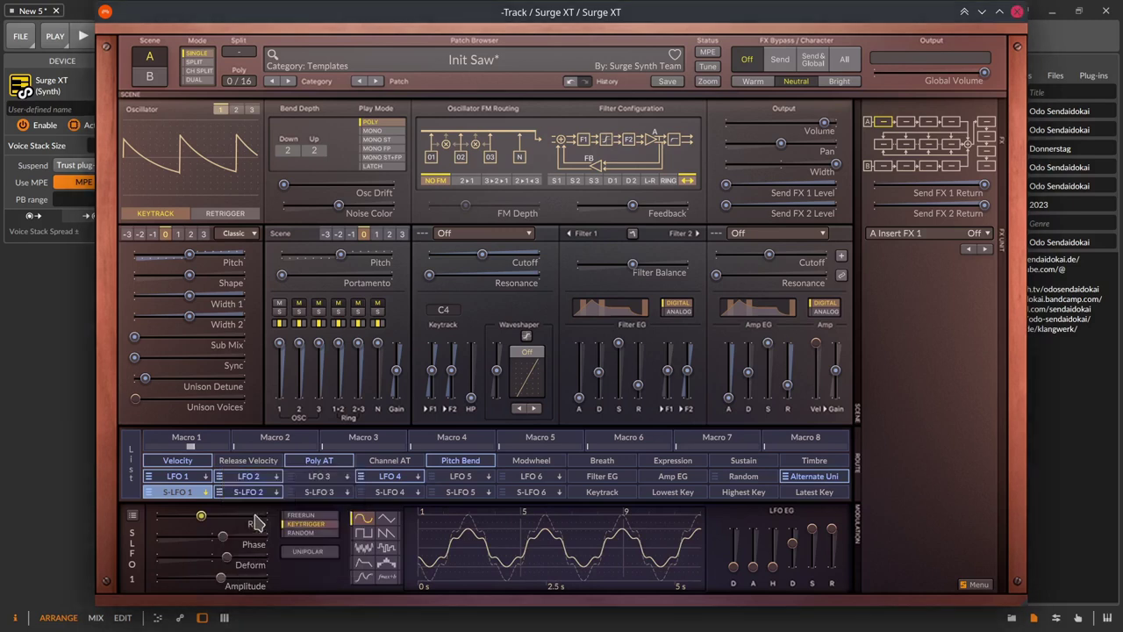
click(332, 515)
right_click(330, 515)
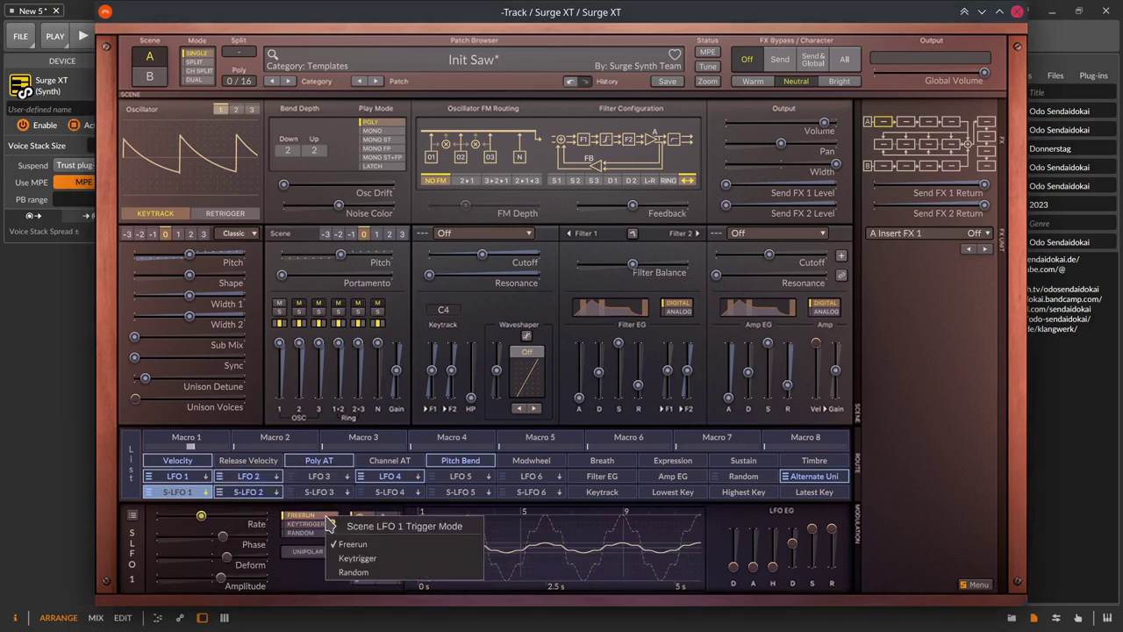
click(357, 555)
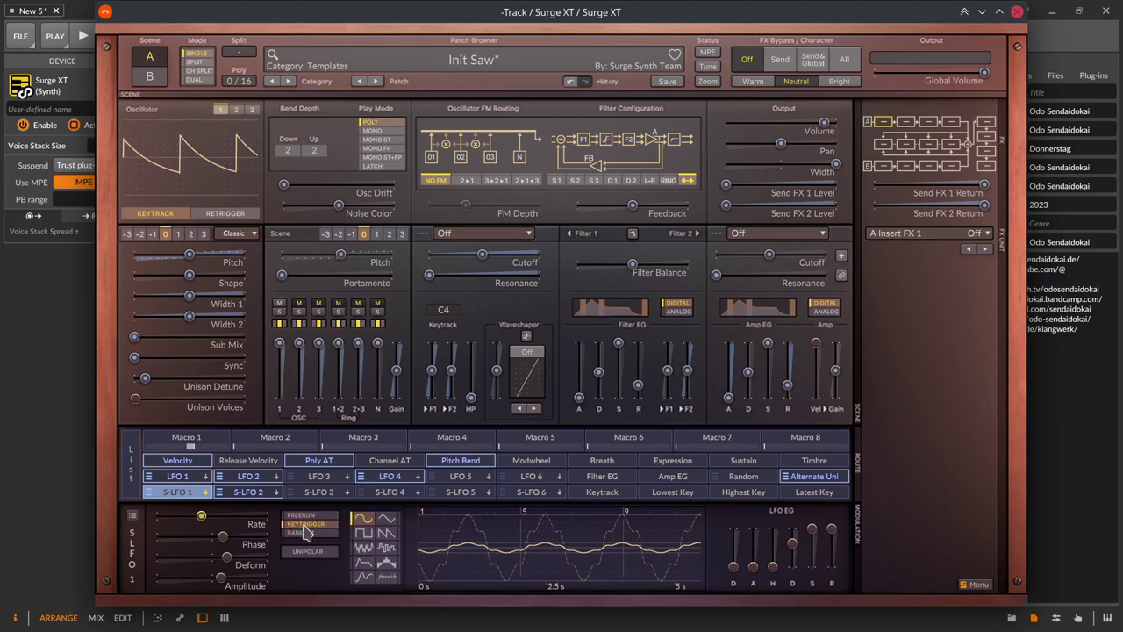
right_click(307, 533)
click(292, 530)
click(321, 534)
right_click(323, 539)
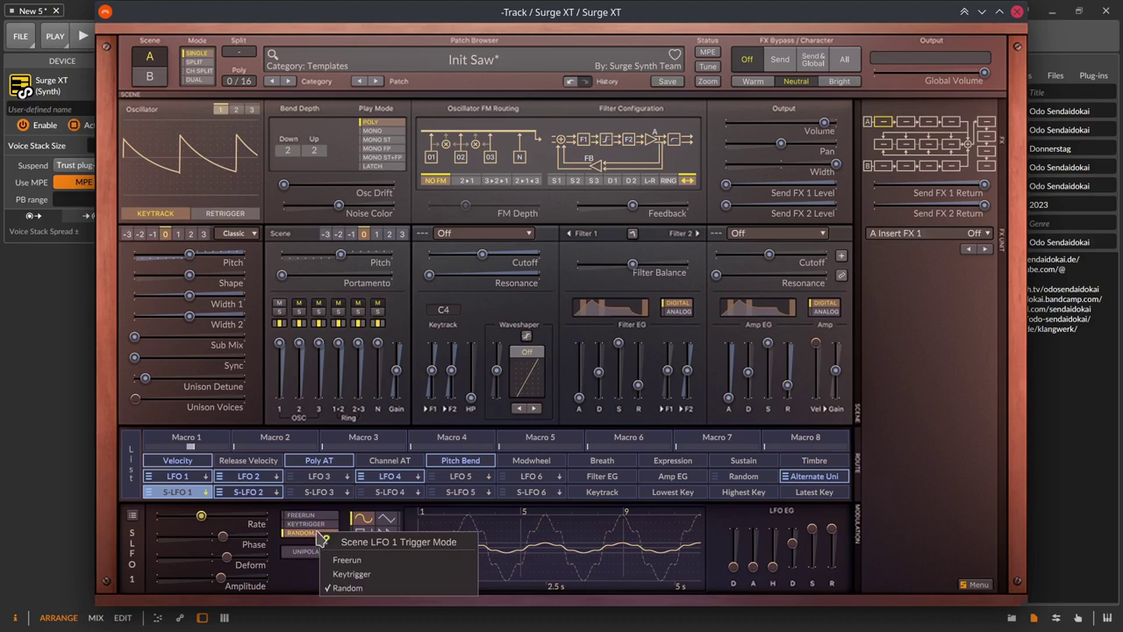
click(301, 537)
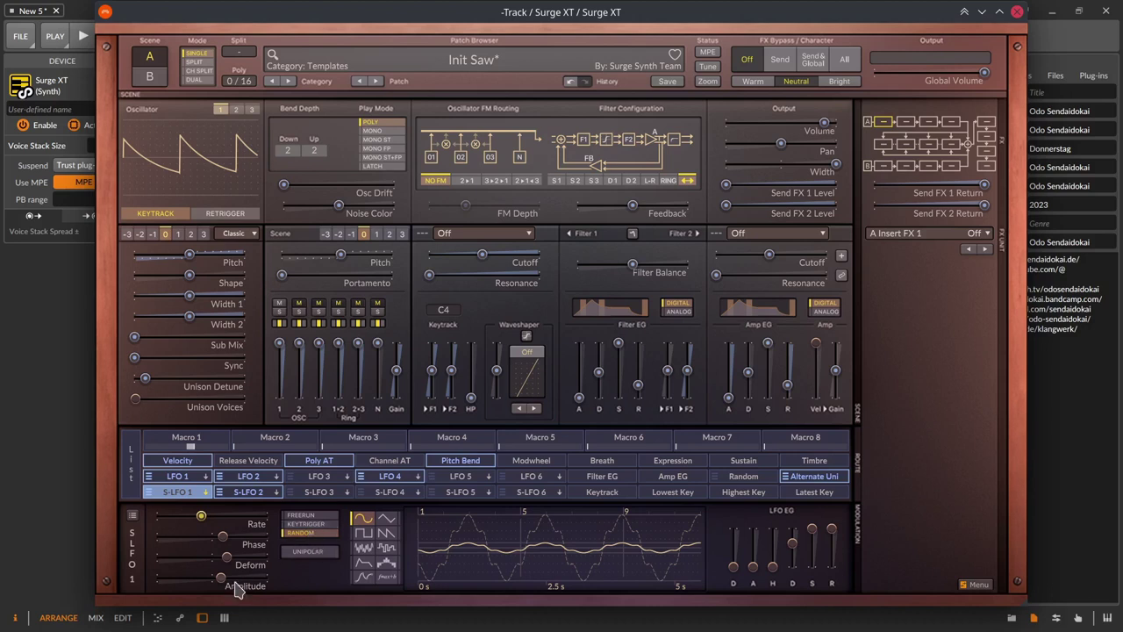
Step: Raise the deform to about 57 % and compare unipolar with bipolar output, ending bipolar
drag(227, 558, 264, 577)
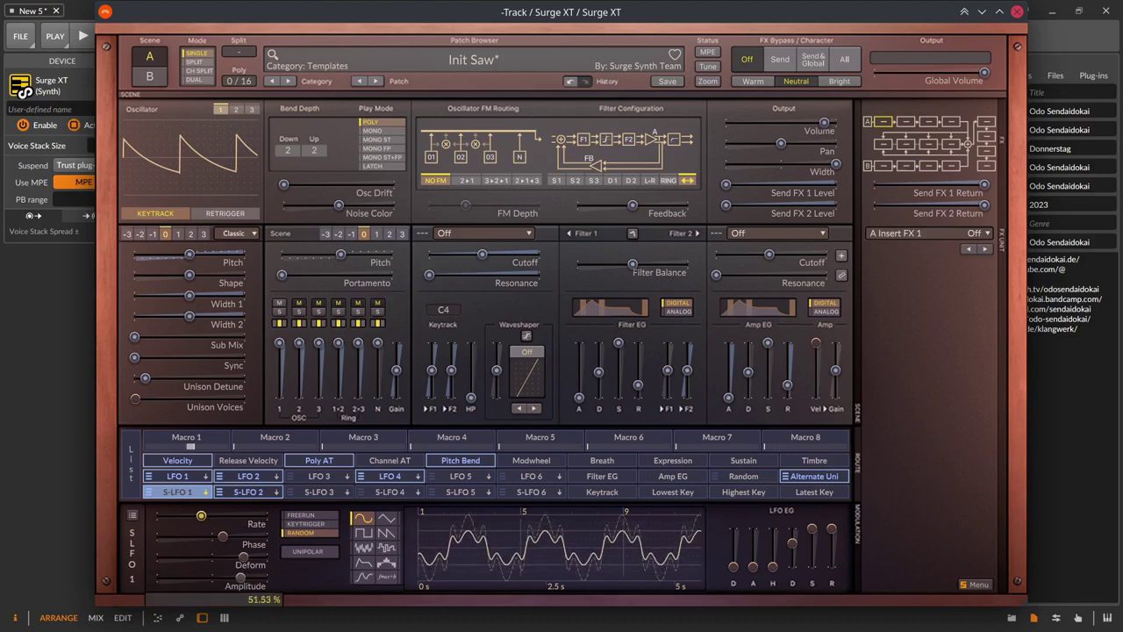
click(320, 555)
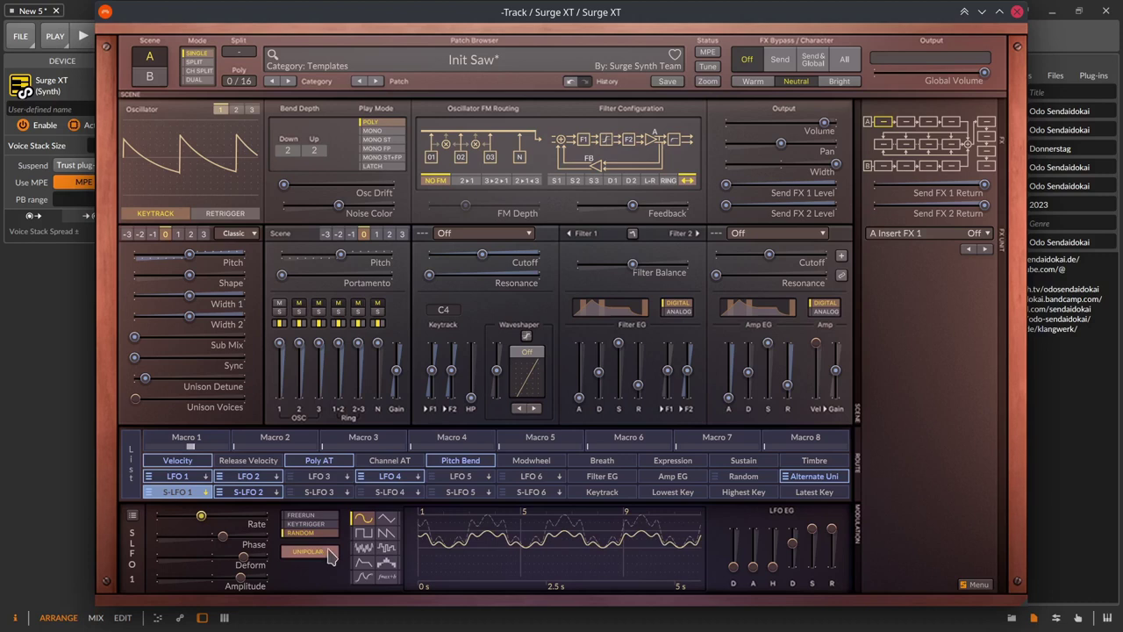
click(322, 558)
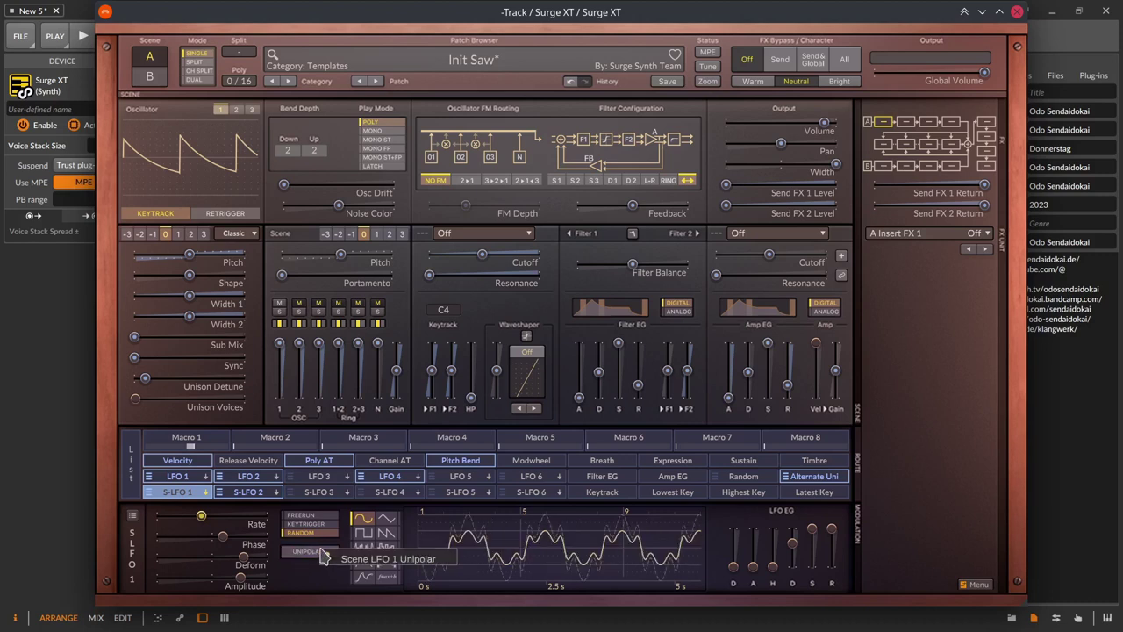
click(309, 554)
click(308, 555)
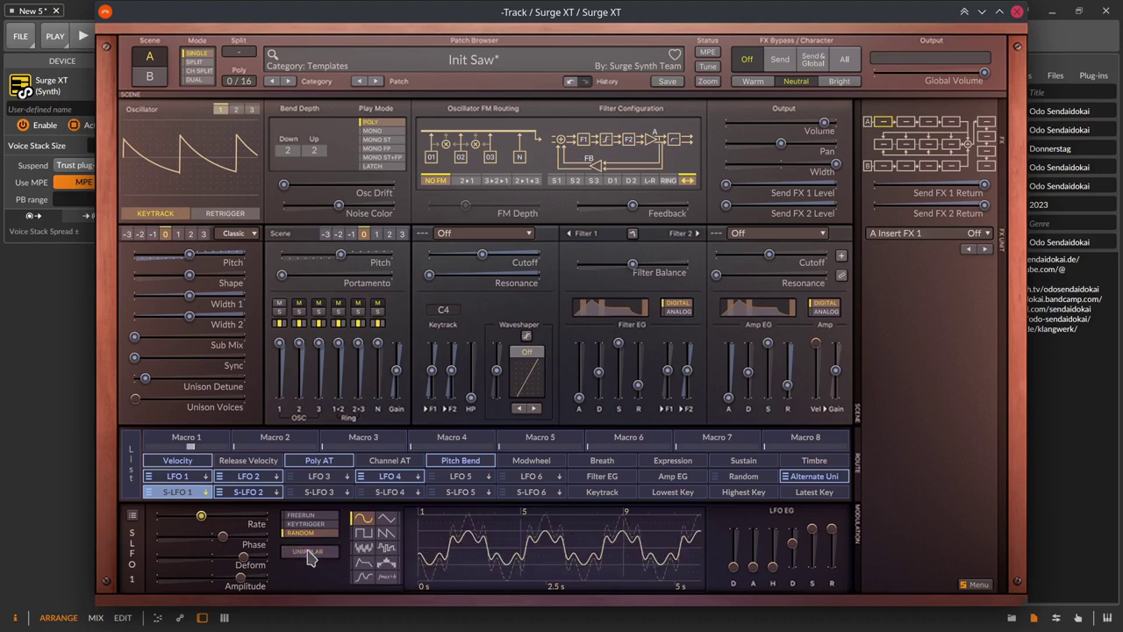
click(309, 554)
click(309, 554)
click(309, 554)
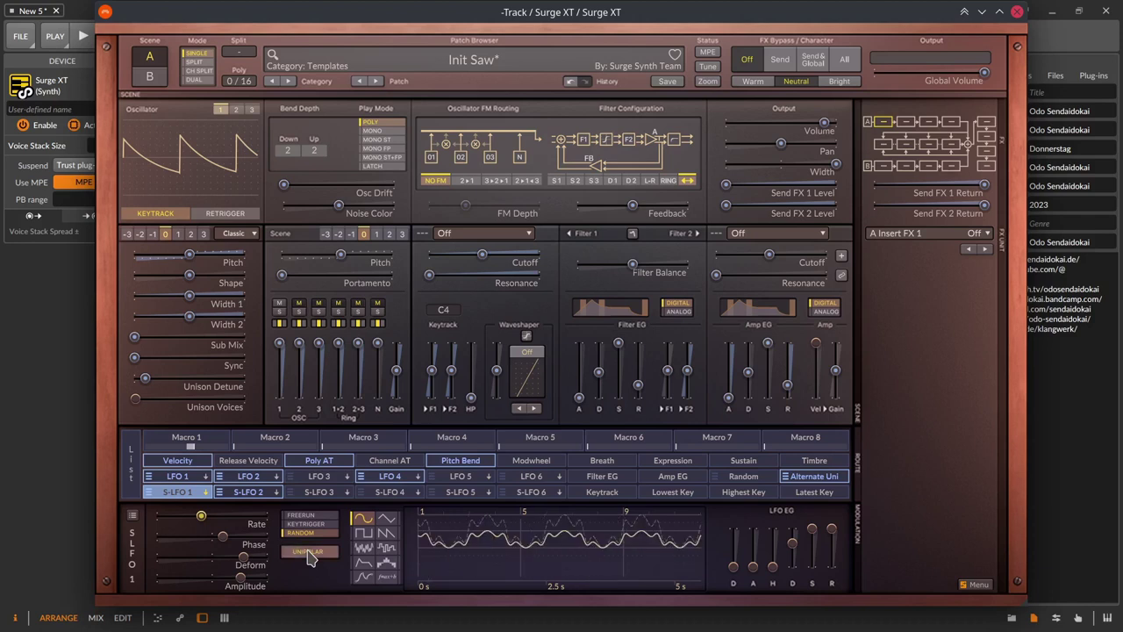
click(309, 555)
click(309, 554)
click(309, 555)
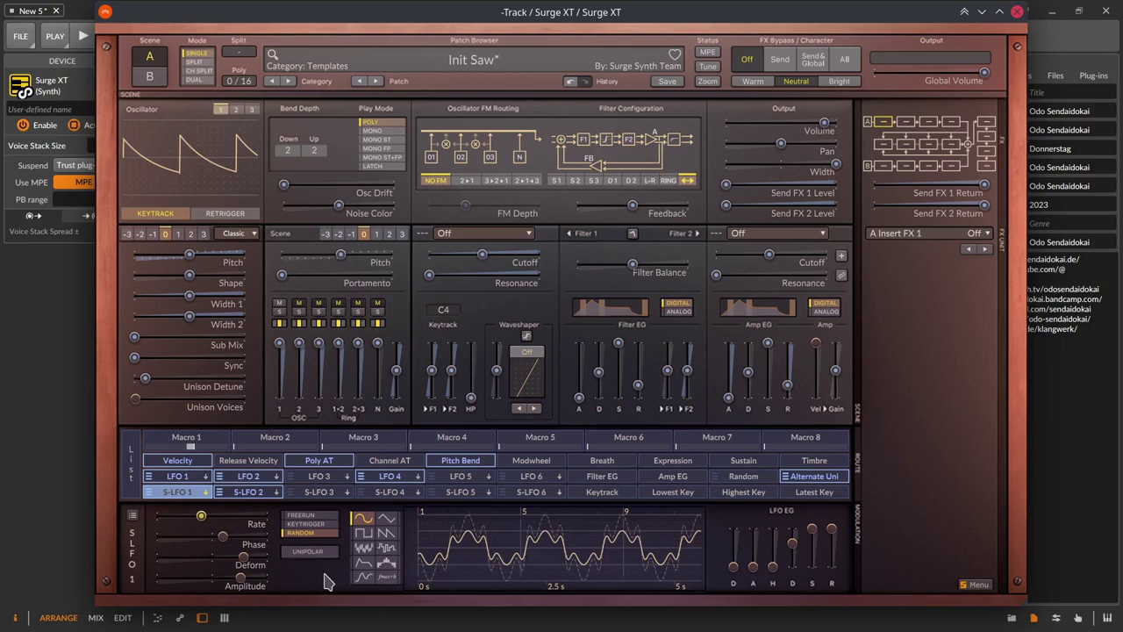
Step: Switch the LFO to the envelope shape, lengthening its attack and lowering its sustain
right_click(365, 526)
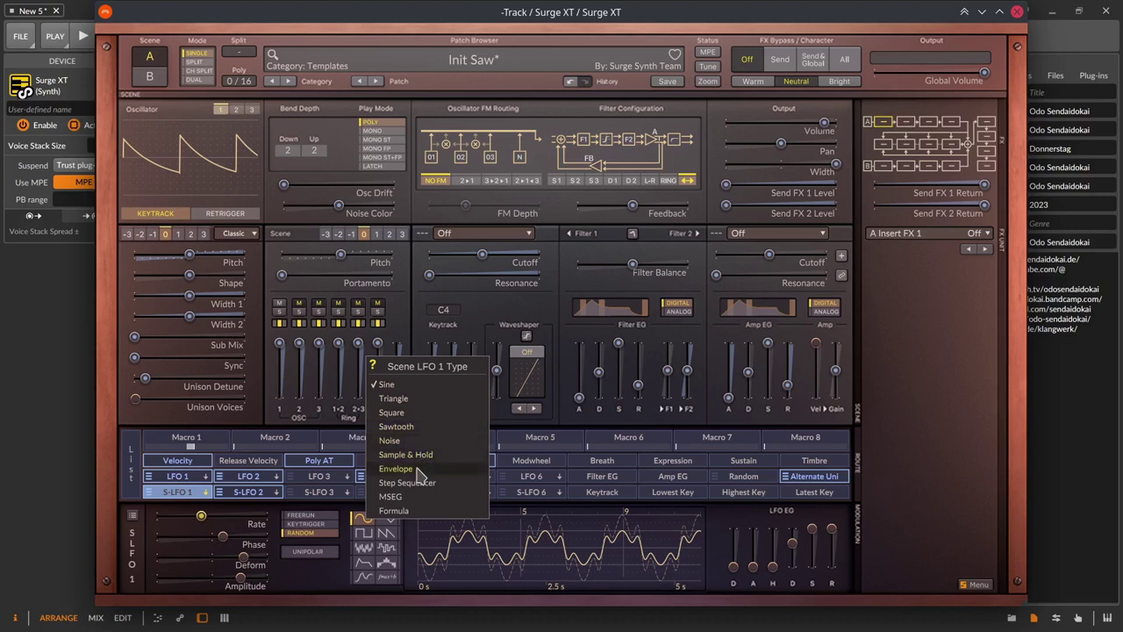
click(368, 519)
click(364, 532)
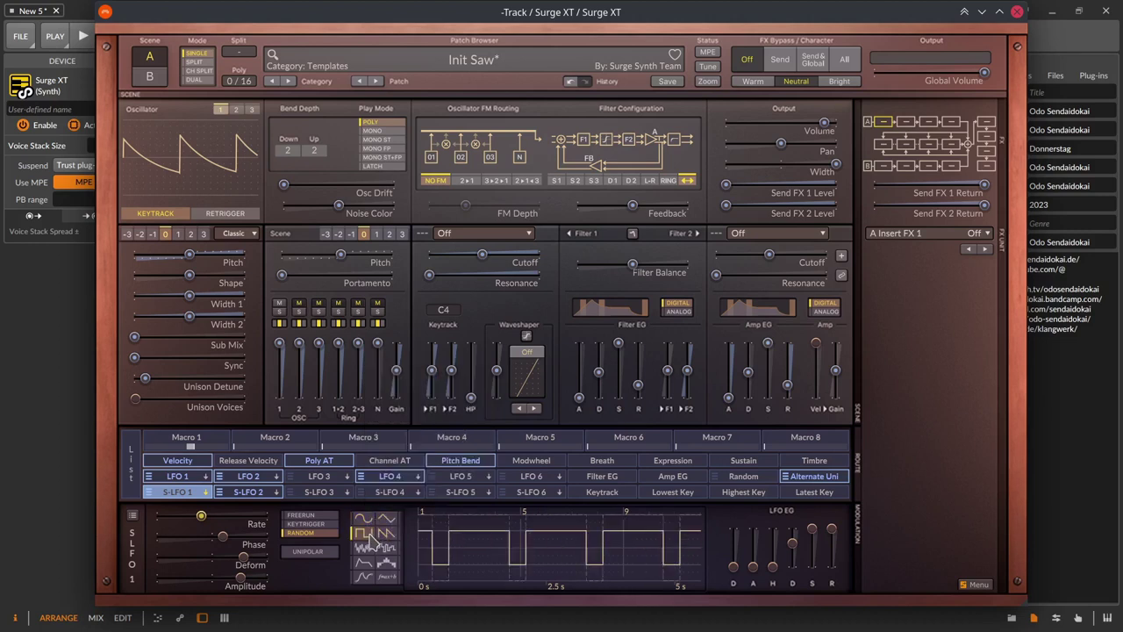
click(362, 562)
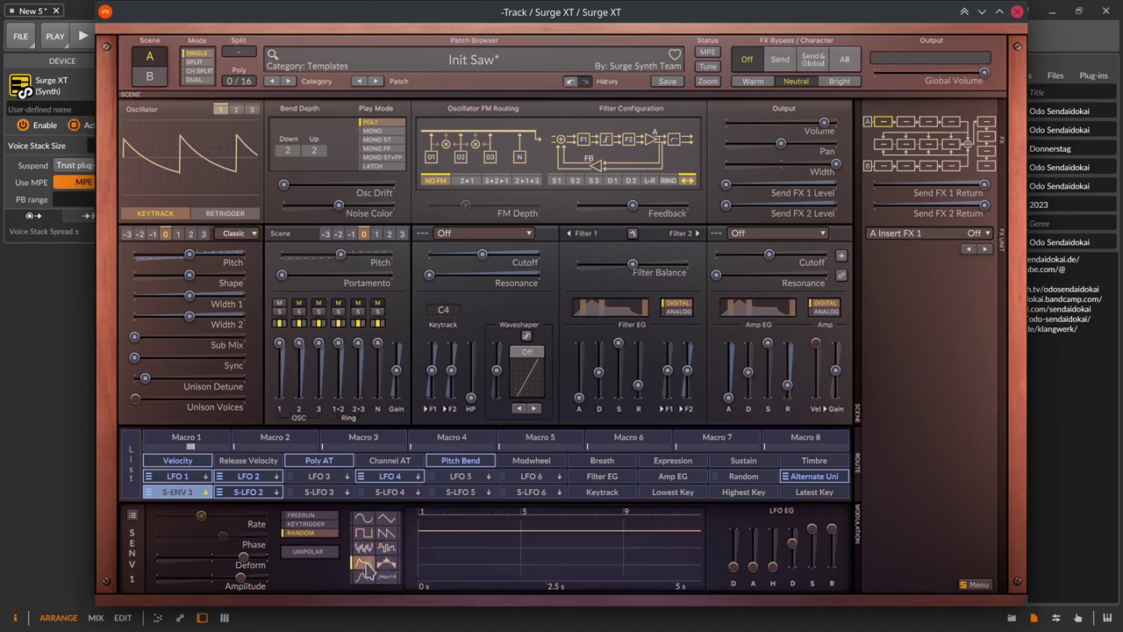
right_click(370, 565)
click(382, 567)
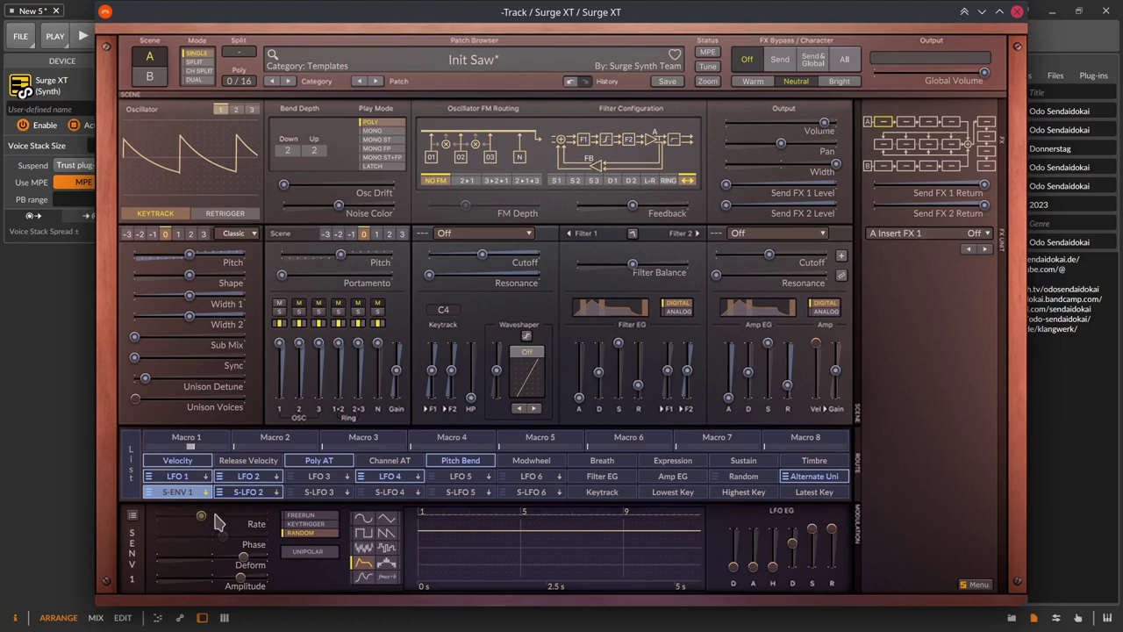
drag(754, 567, 831, 563)
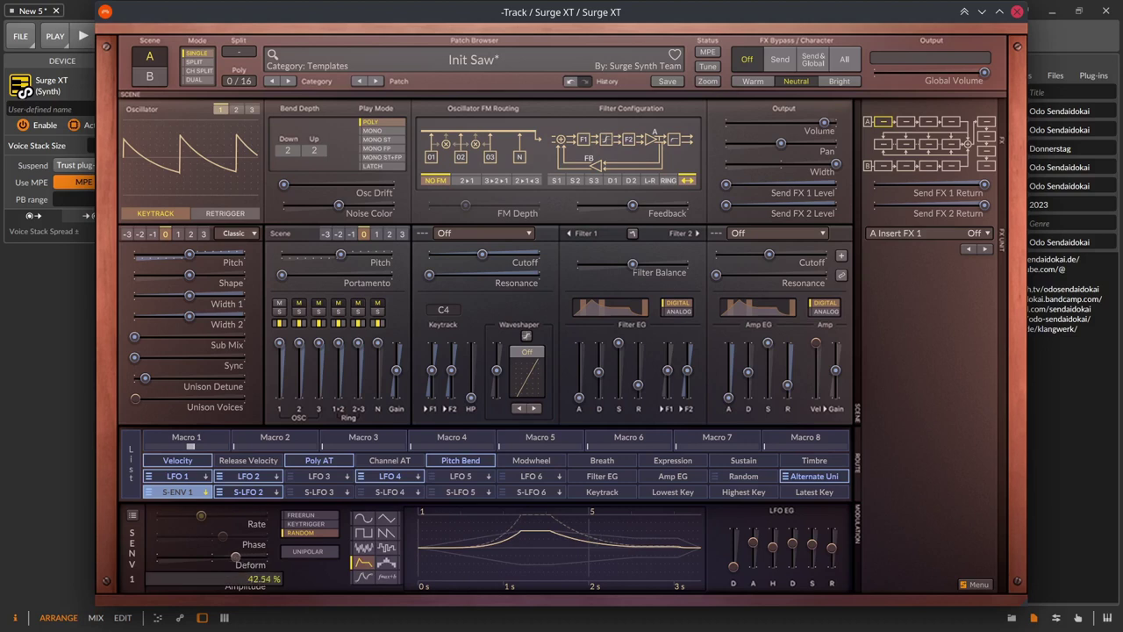
Step: Give the envelope Type 1 deform at about 24 %, then make it a step sequencer
right_click(231, 558)
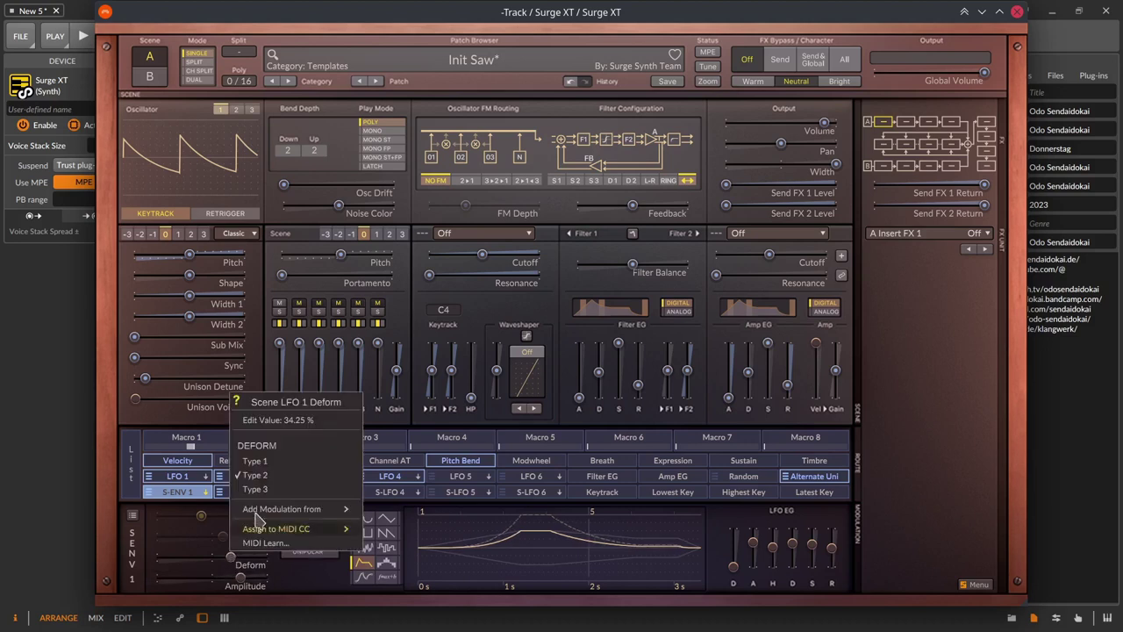
click(250, 548)
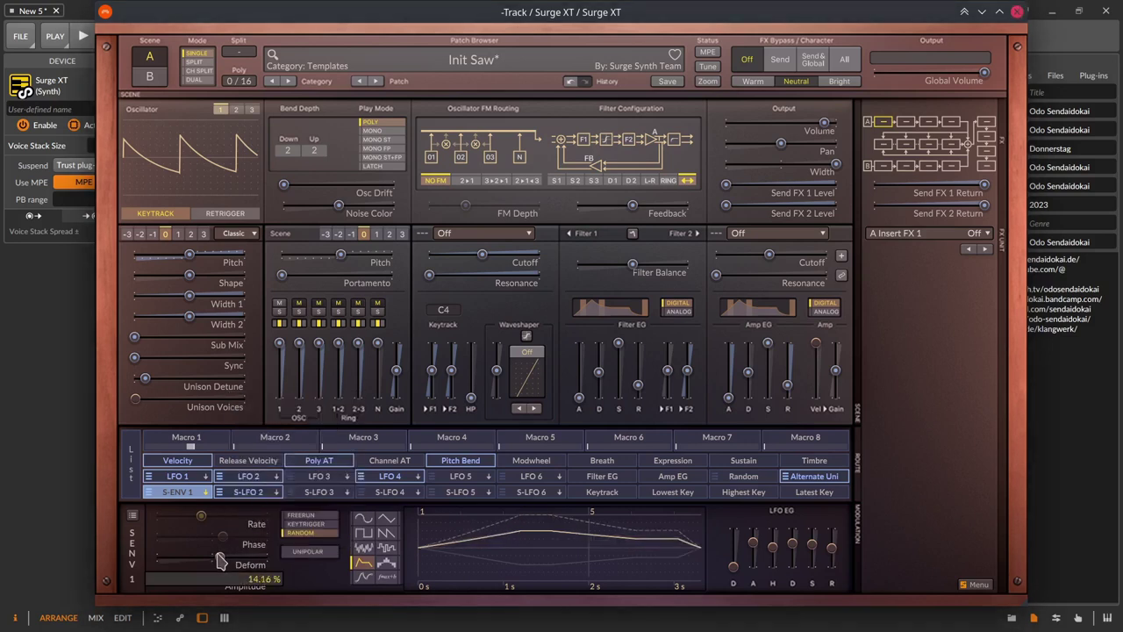
right_click(228, 559)
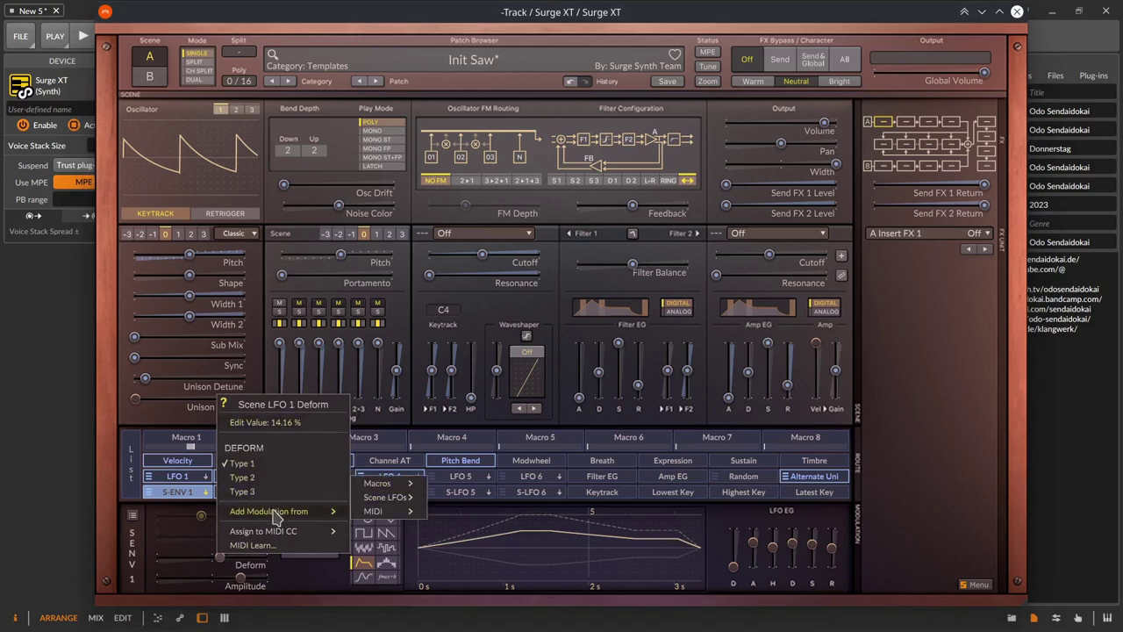
click(242, 476)
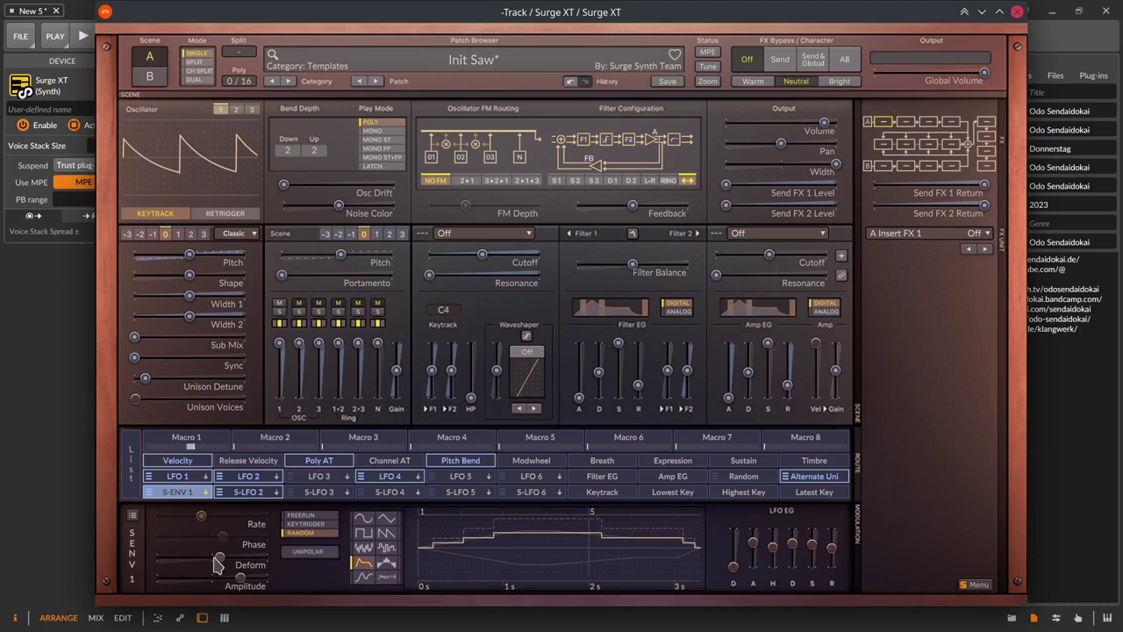
drag(219, 556, 225, 557)
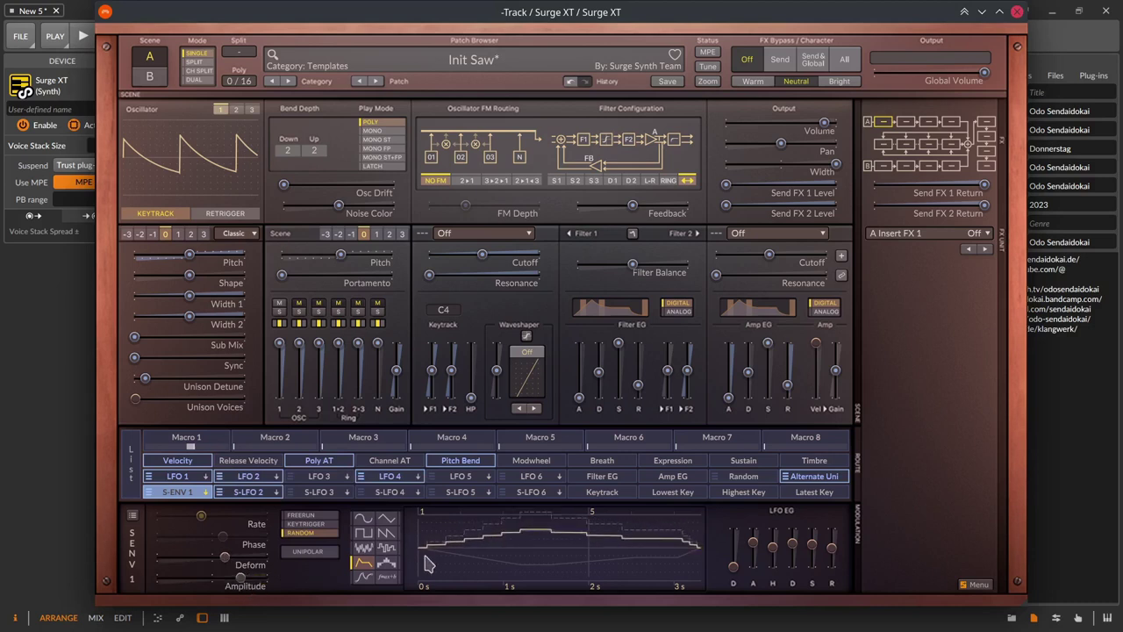
click(386, 562)
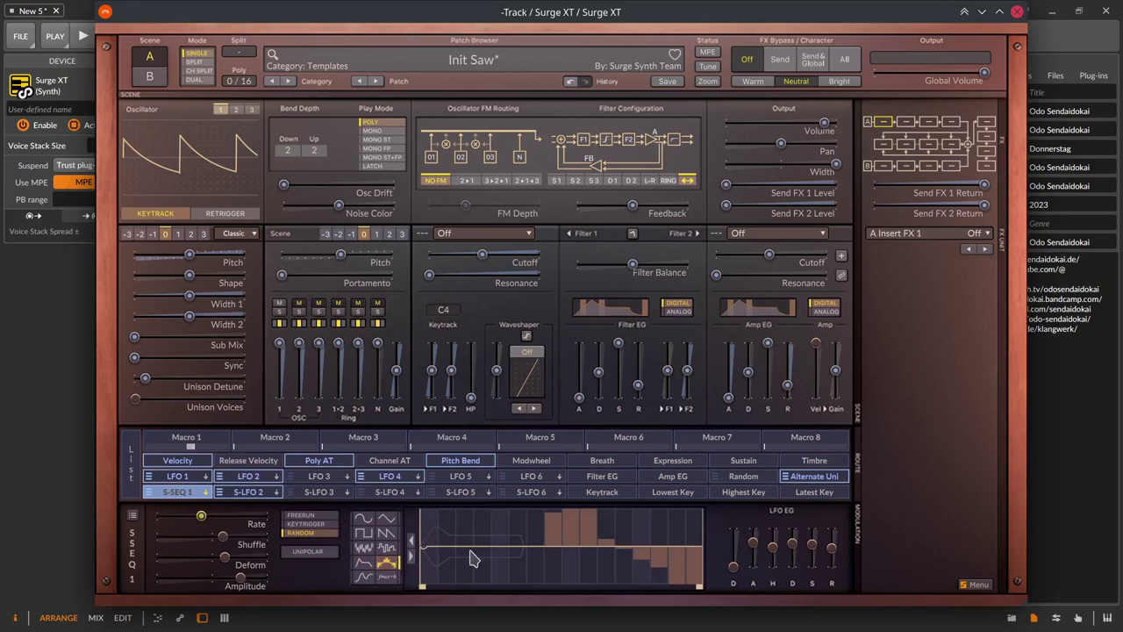
Step: Reset to the Init Saw patch, make scene LFO 1 a step sequencer and raise its first steps
click(493, 61)
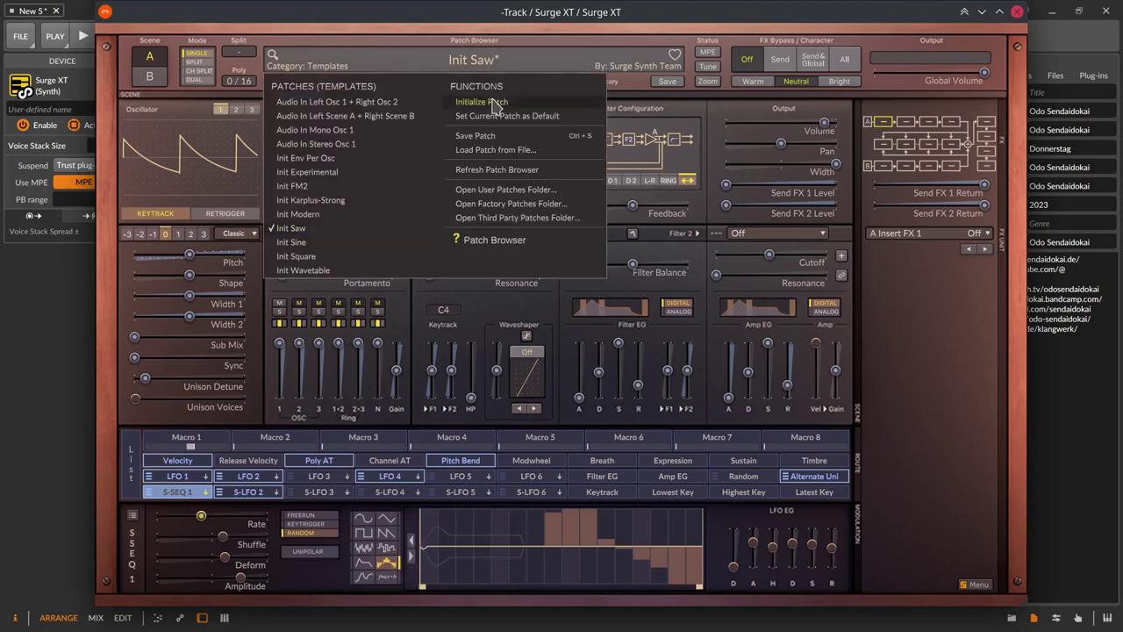
click(494, 105)
click(387, 562)
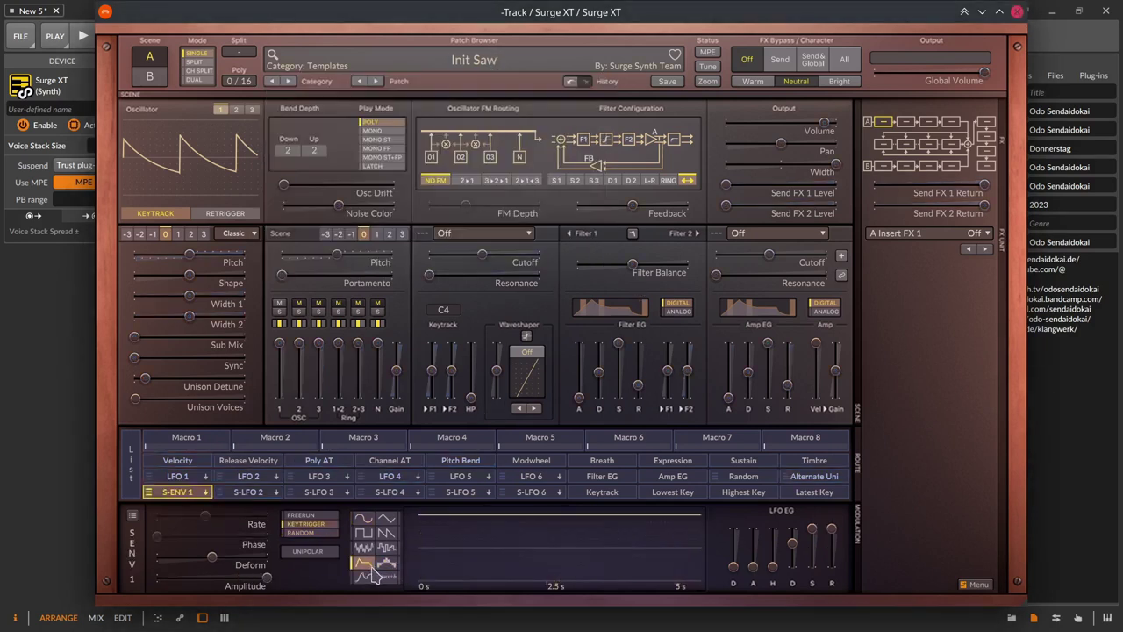
mouse_move(445, 523)
mouse_down()
mouse_move(473, 516)
mouse_move(594, 566)
mouse_move(647, 557)
mouse_move(671, 577)
mouse_up()
Step: Rotate the step pattern by nine steps
click(413, 544)
click(414, 543)
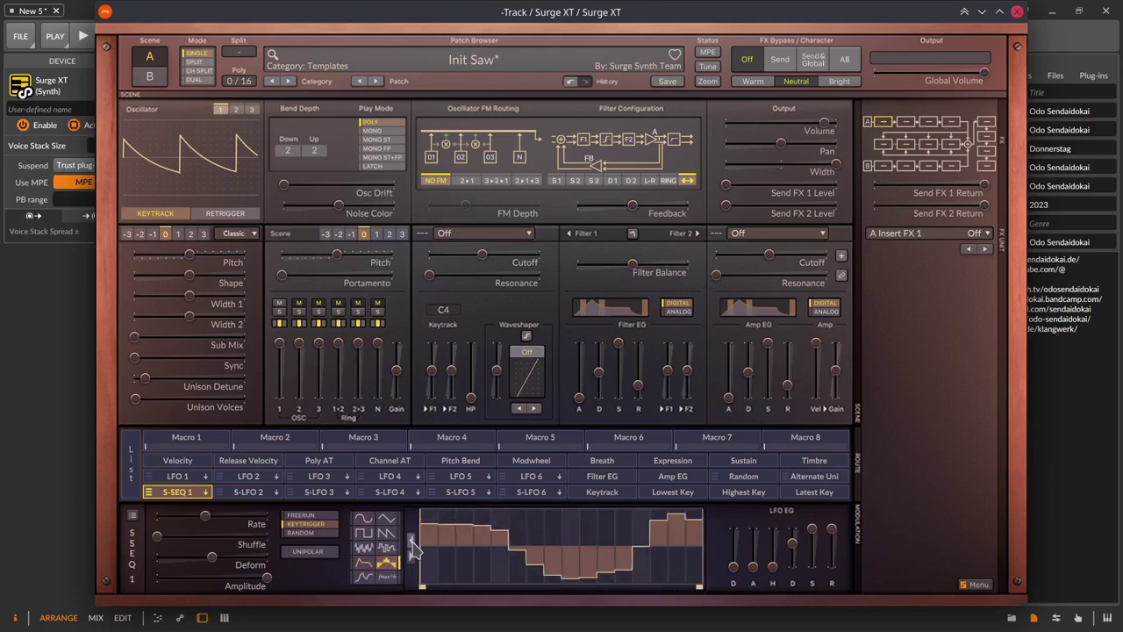
click(413, 543)
click(413, 543)
click(413, 543)
click(413, 543)
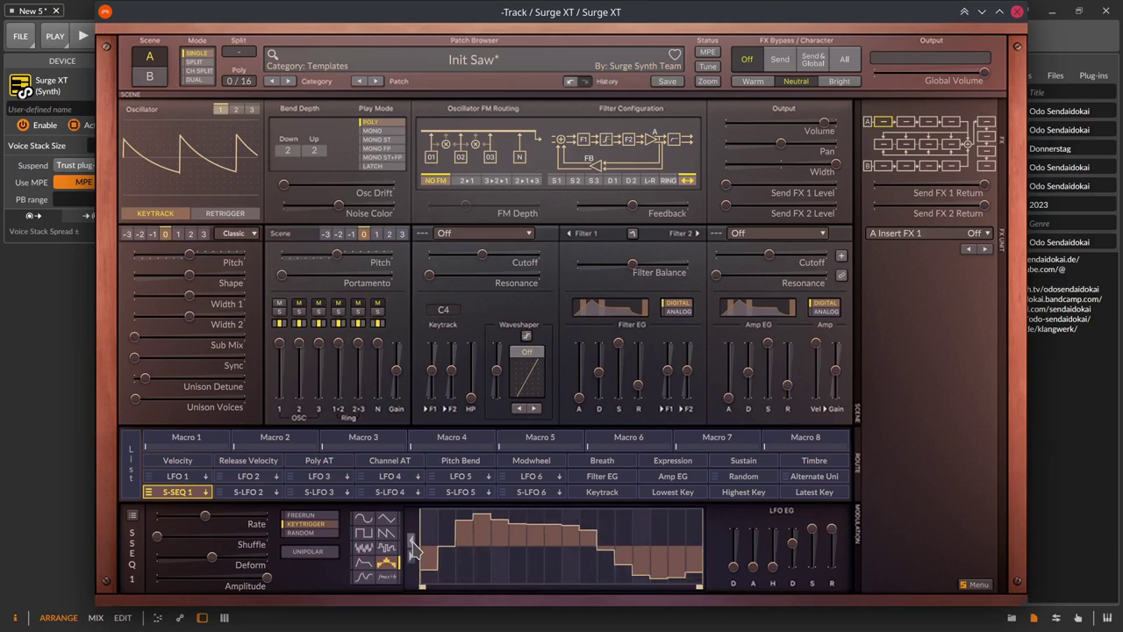
click(413, 543)
click(413, 543)
click(413, 543)
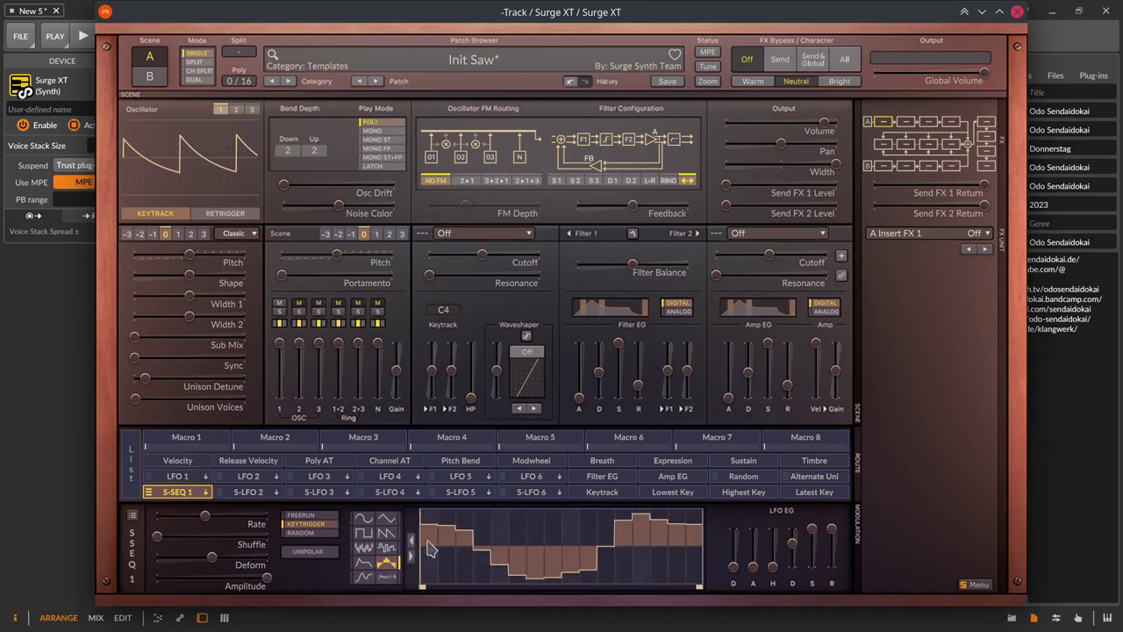
Step: Adjust a step height, flatten several steps, then draw a rising staircase of steps
click(514, 552)
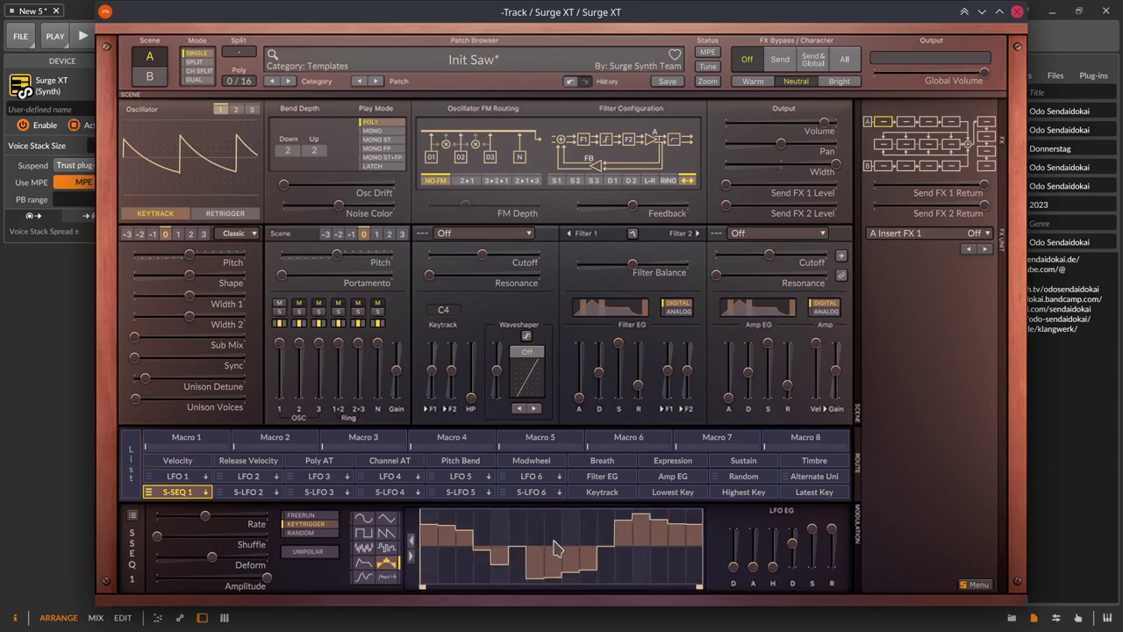
drag(555, 549, 589, 545)
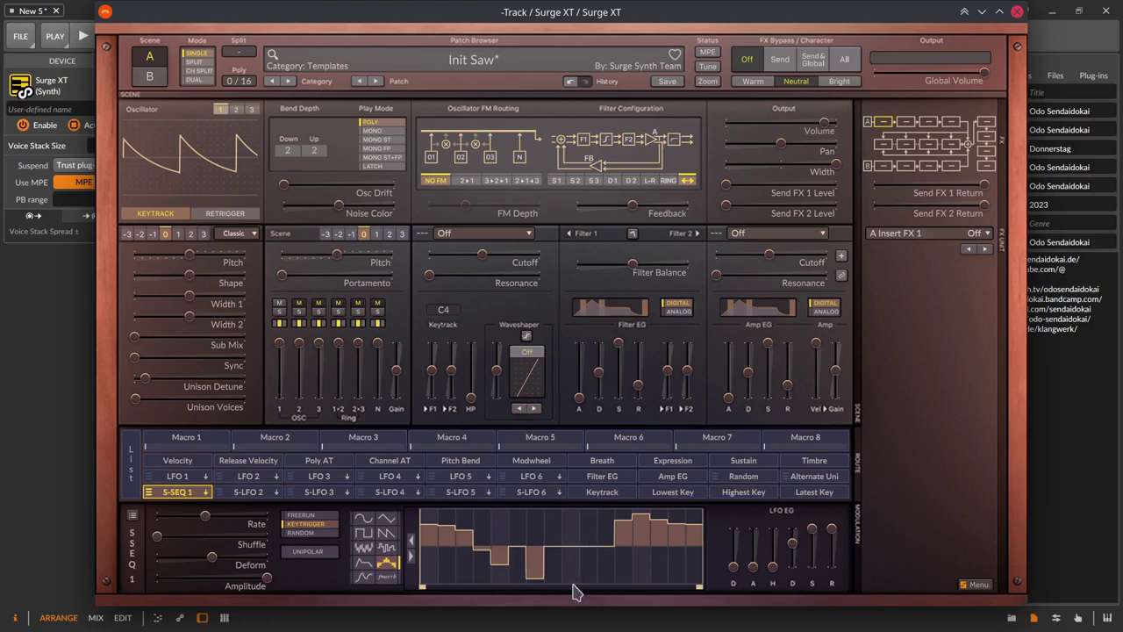
key(ctrl+z)
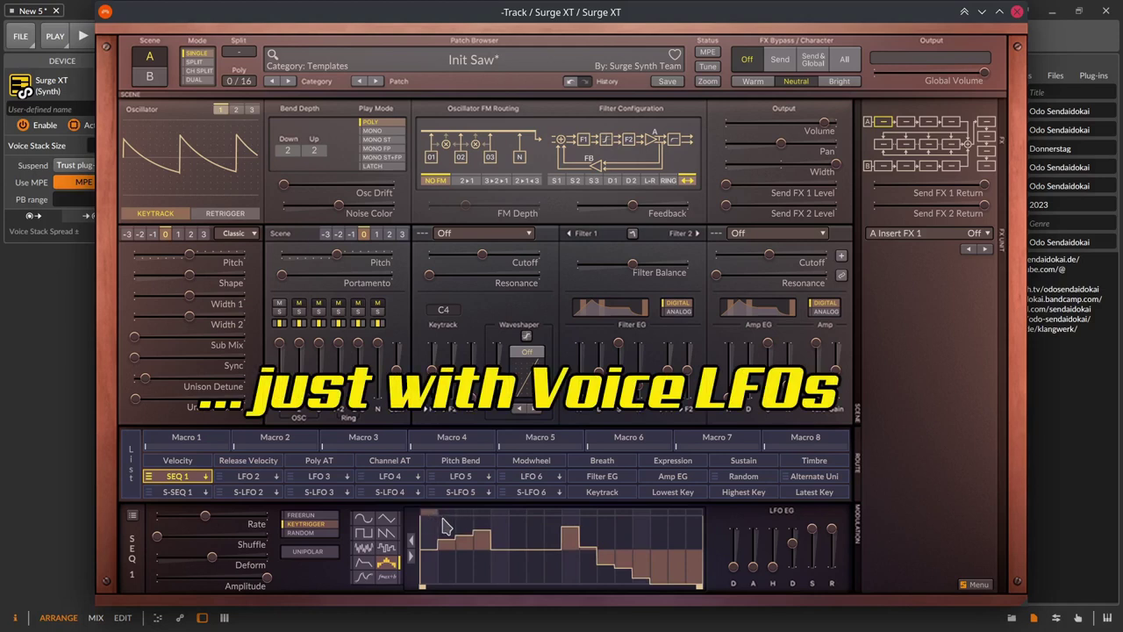
drag(443, 524, 494, 524)
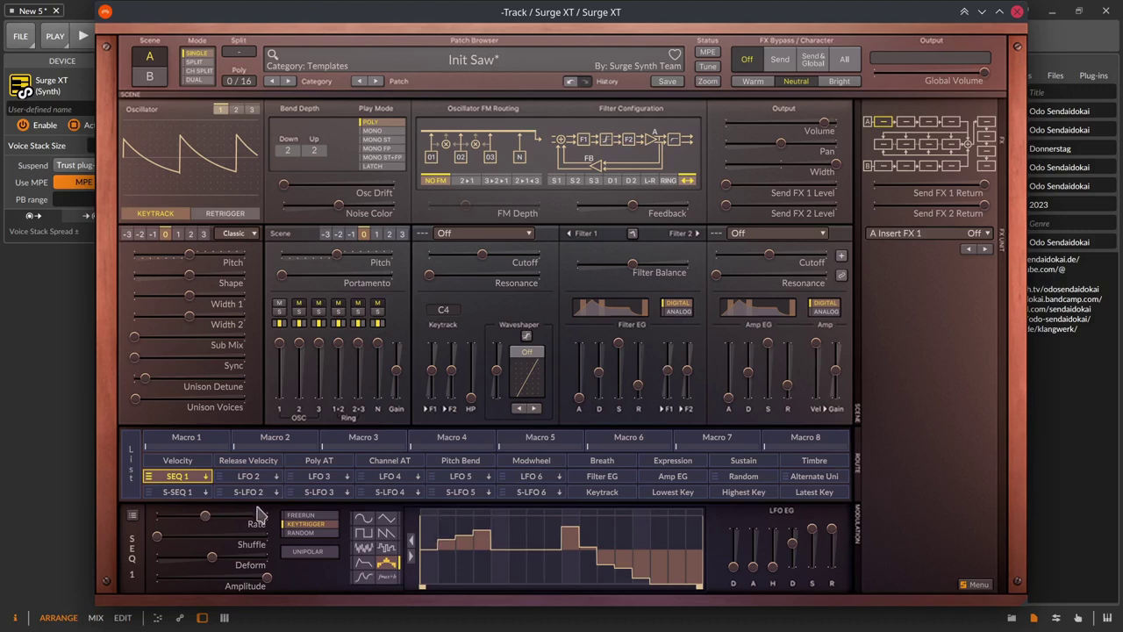
Step: Switch voice LFO 1 to MSEG, bring up its curve editor, and show the Rate options
click(363, 576)
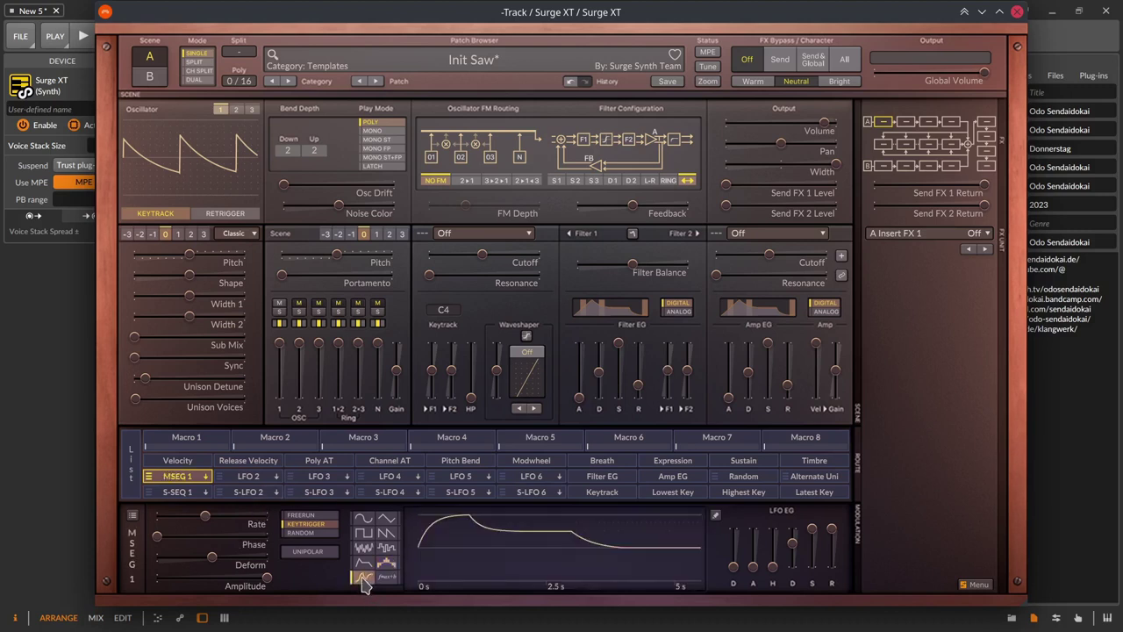
click(716, 516)
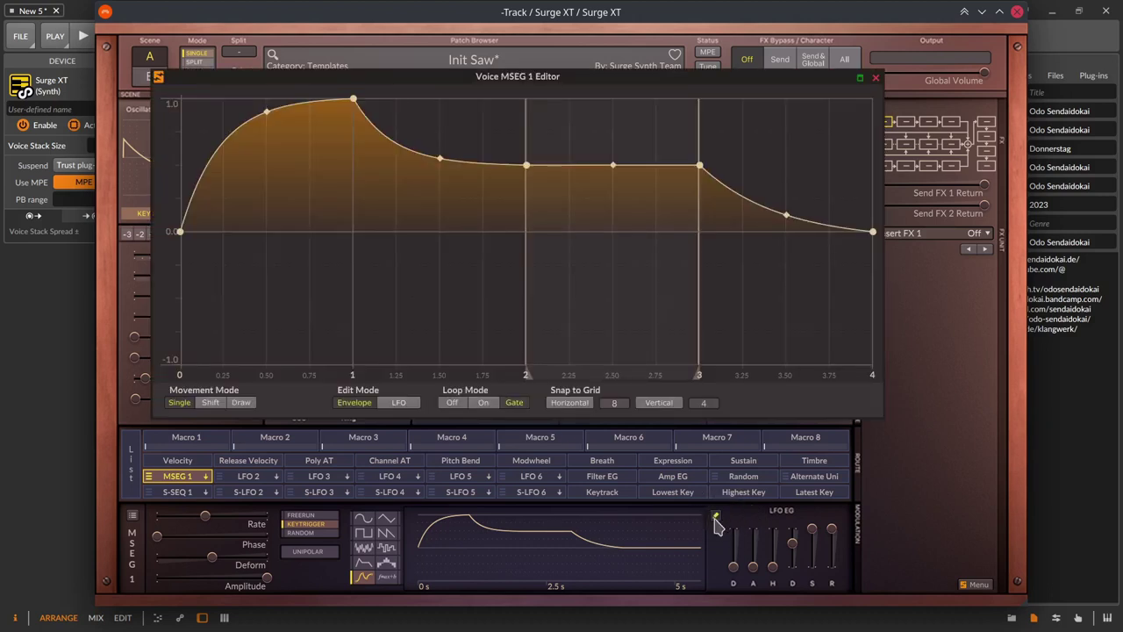
click(716, 519)
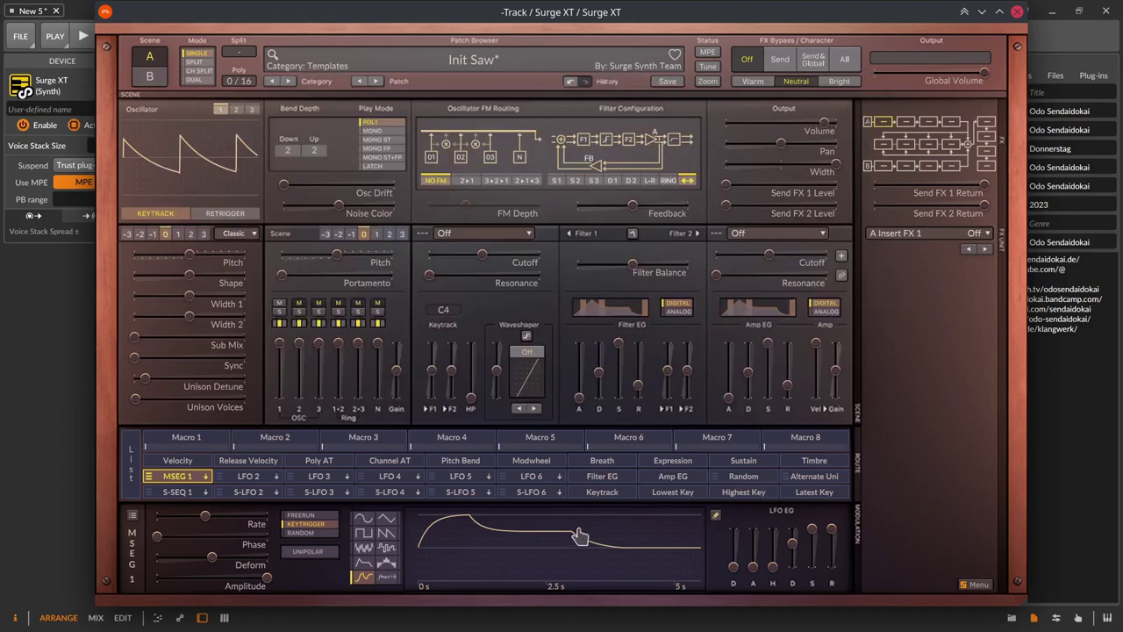
click(561, 539)
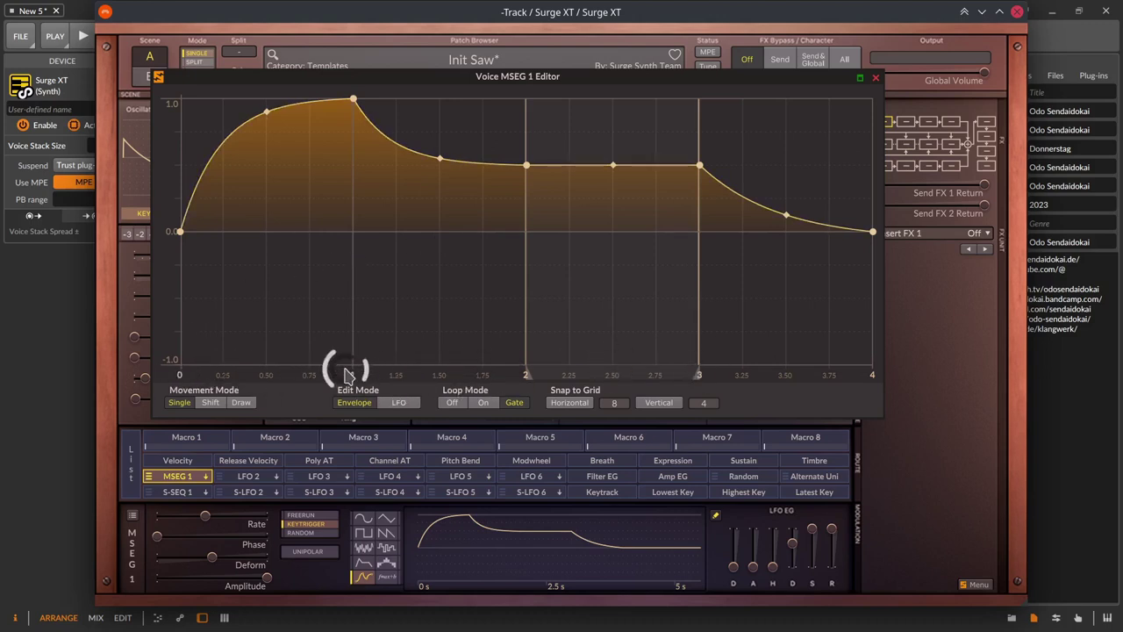
right_click(204, 523)
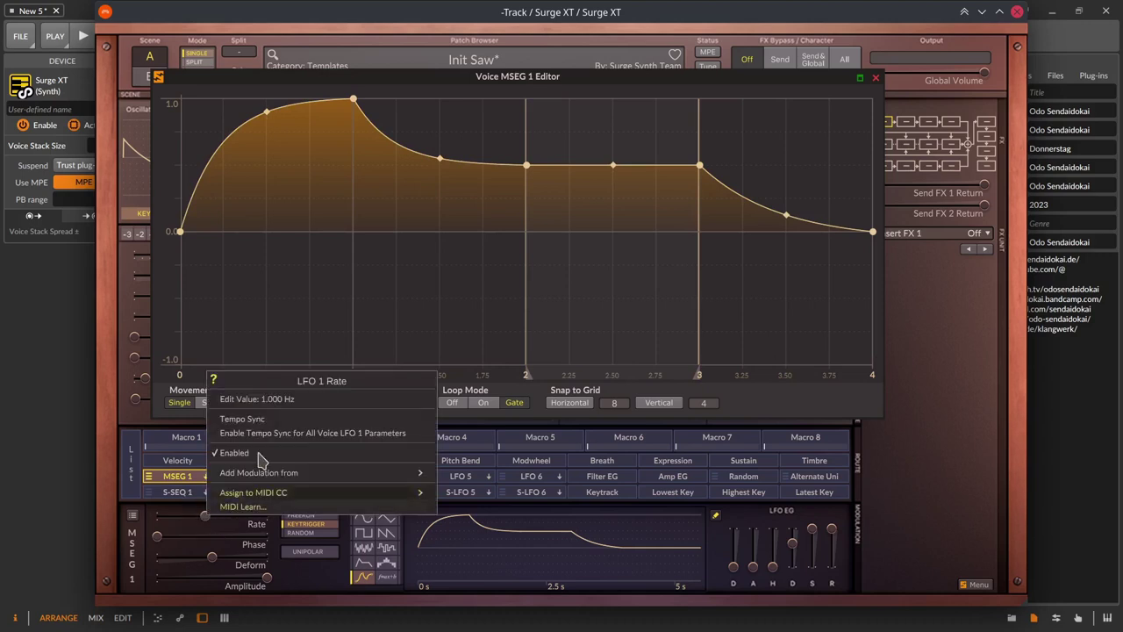
Step: Tempo-sync voice LFO 1's rate and set it to a straight 1/4 note
click(261, 419)
right_click(207, 518)
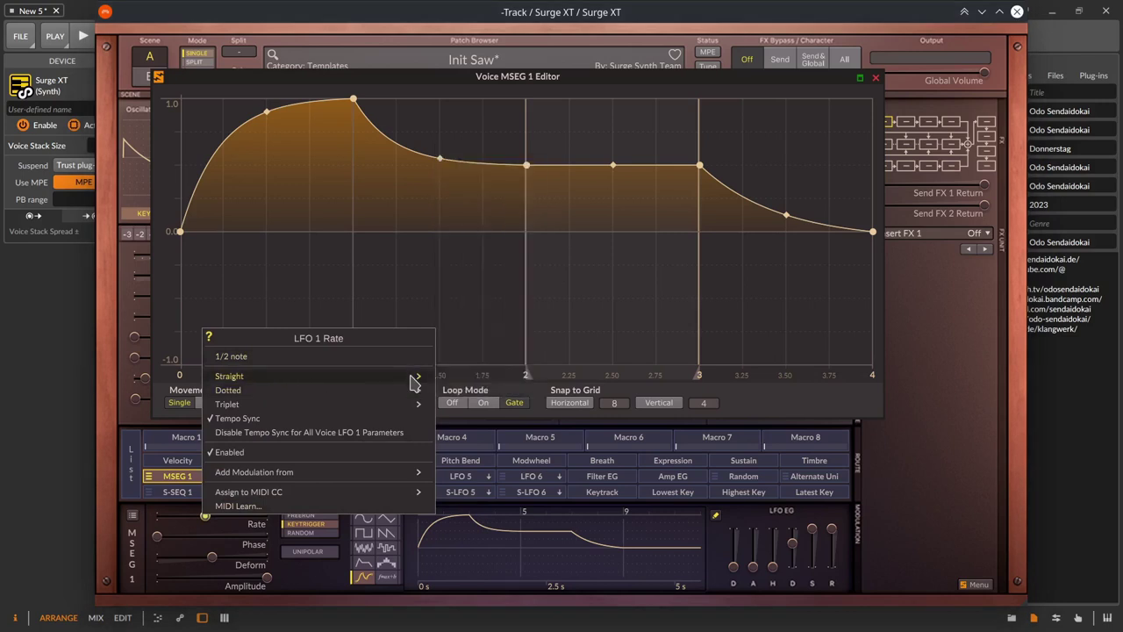
mouse_move(423, 377)
click(497, 265)
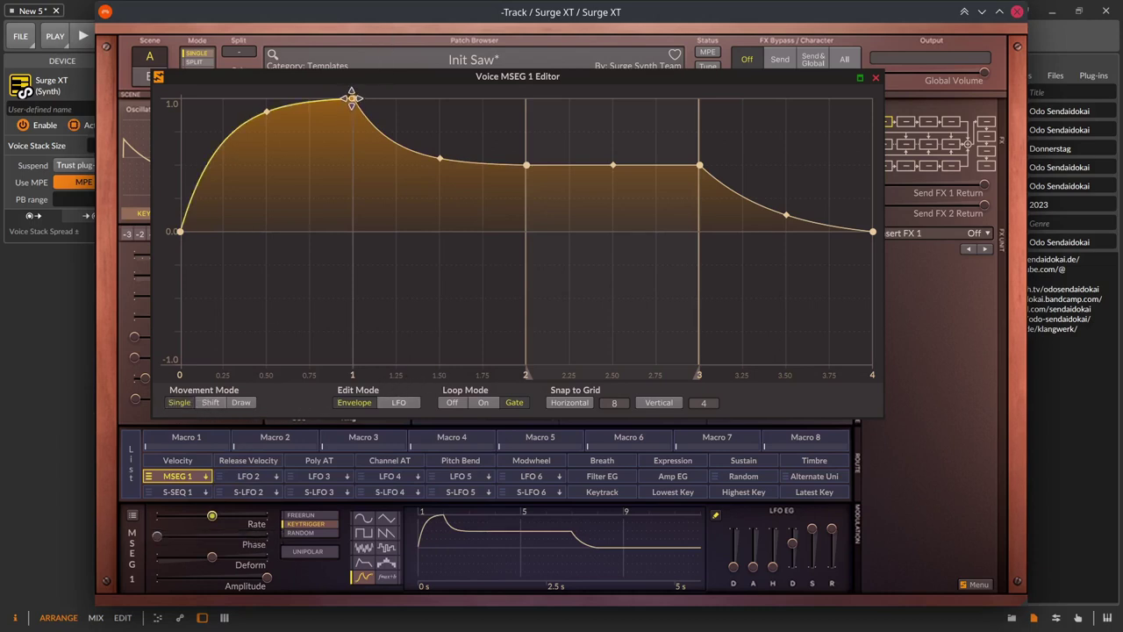
Step: Lower the MSEG peak and shift it later, then draw the curve down to -1 and back
drag(352, 99, 364, 146)
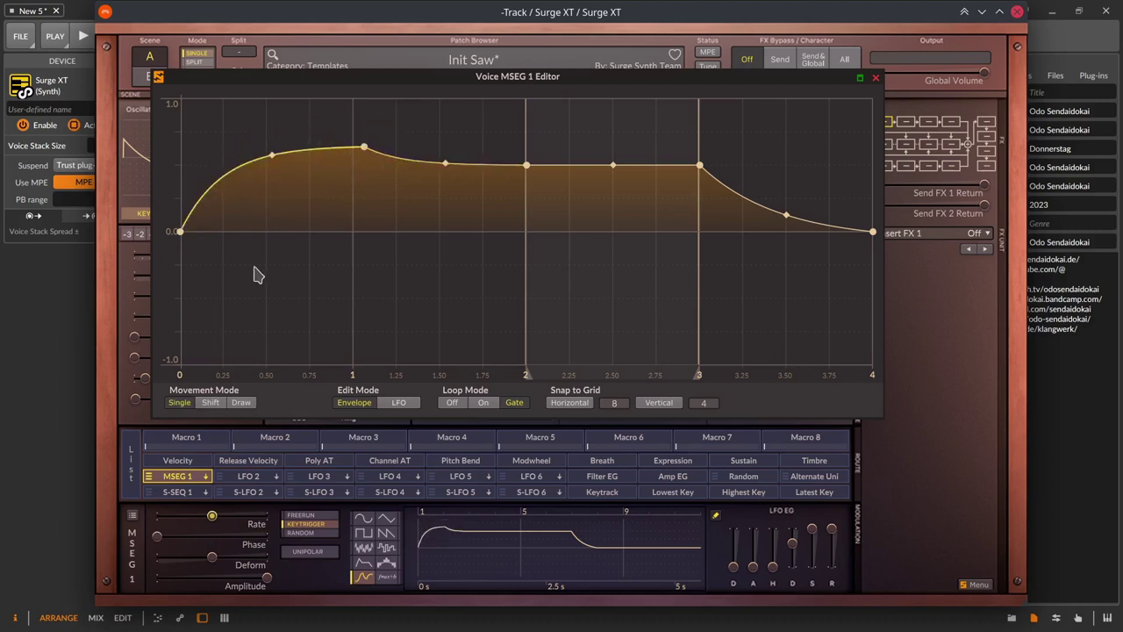
click(210, 402)
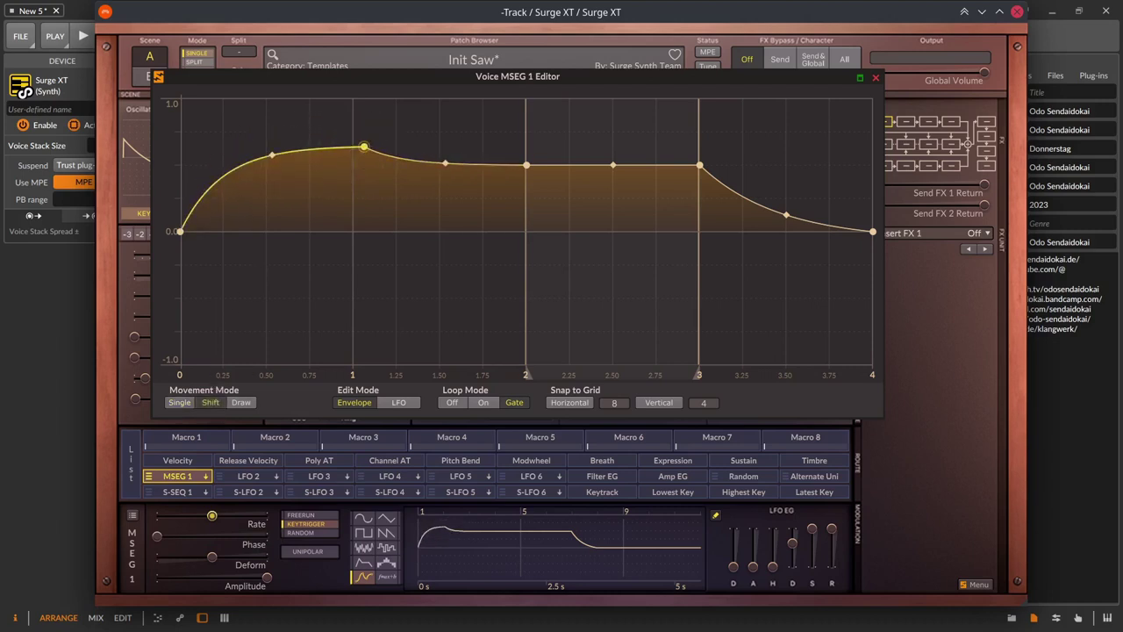
drag(364, 146, 338, 161)
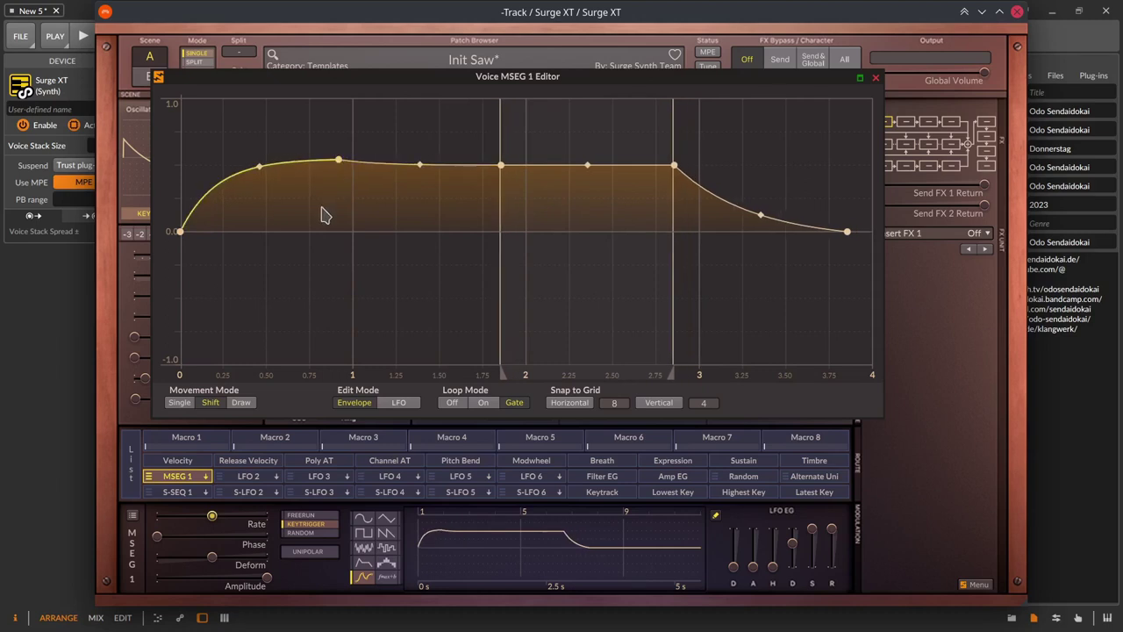
click(241, 402)
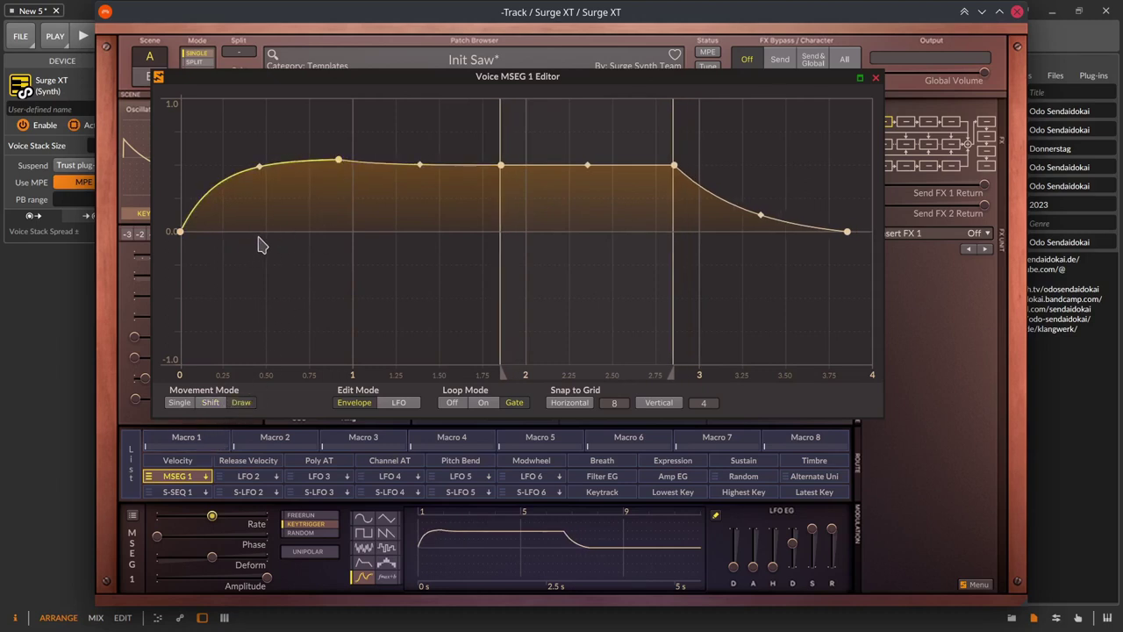
mouse_move(308, 279)
mouse_down()
mouse_move(596, 248)
mouse_move(529, 180)
mouse_move(397, 158)
mouse_move(431, 150)
mouse_move(642, 343)
mouse_move(567, 271)
mouse_move(293, 325)
mouse_move(325, 166)
mouse_move(605, 166)
mouse_move(675, 266)
mouse_move(614, 272)
mouse_up()
mouse_move(487, 349)
mouse_down()
mouse_move(445, 340)
mouse_move(689, 349)
mouse_move(673, 123)
mouse_move(673, 134)
mouse_up()
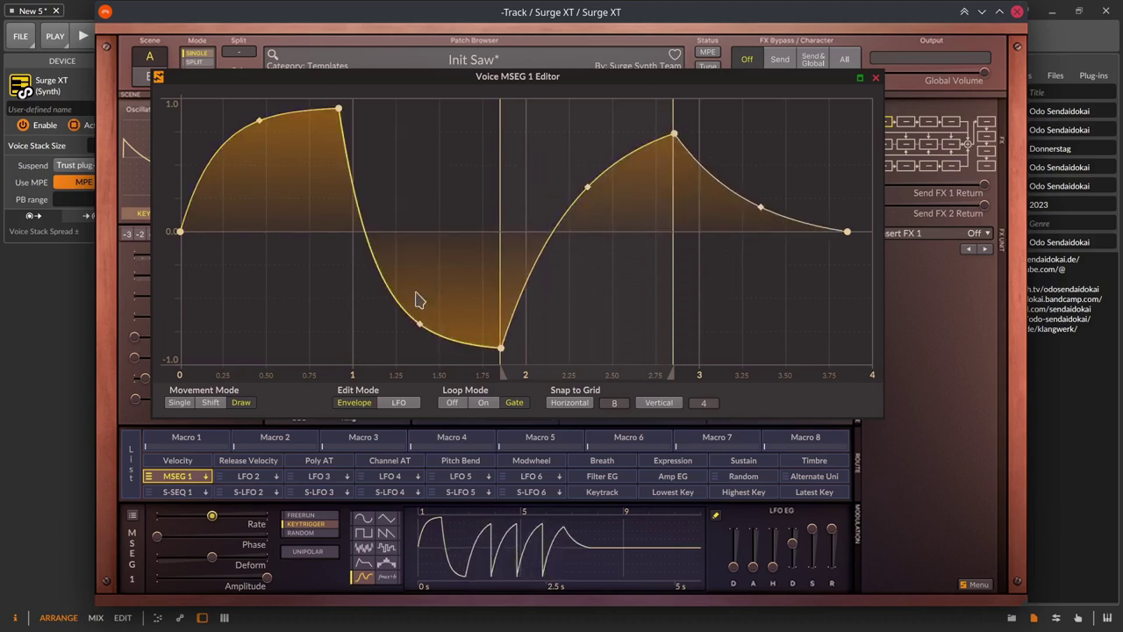
Step: Fit the curve in view and add a final node ramping up to about 0.6
click(356, 405)
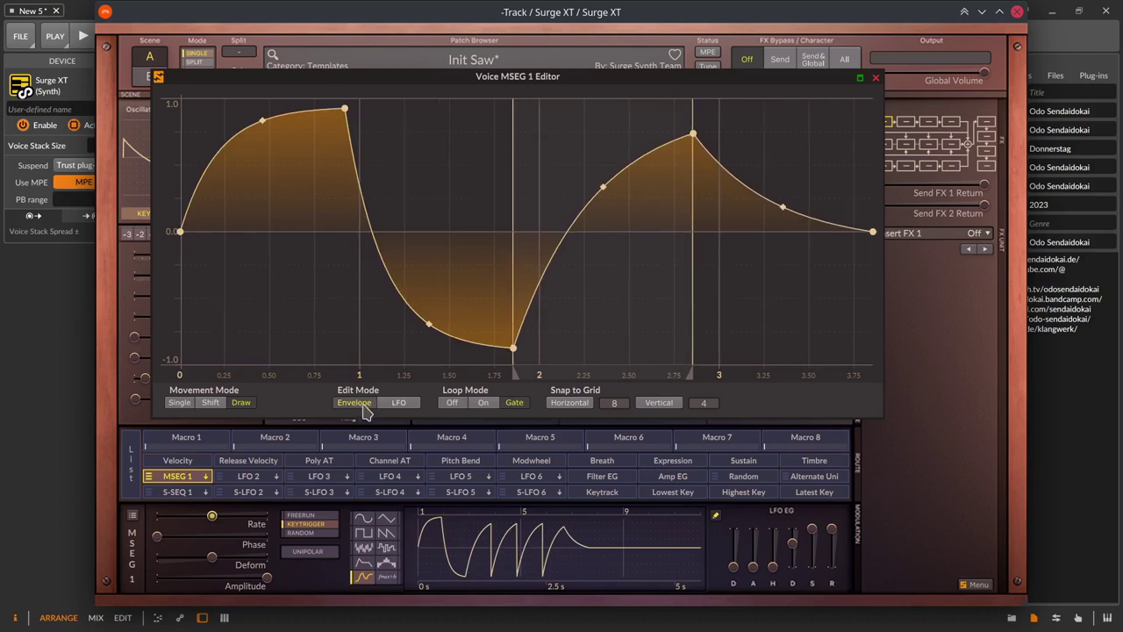
click(180, 403)
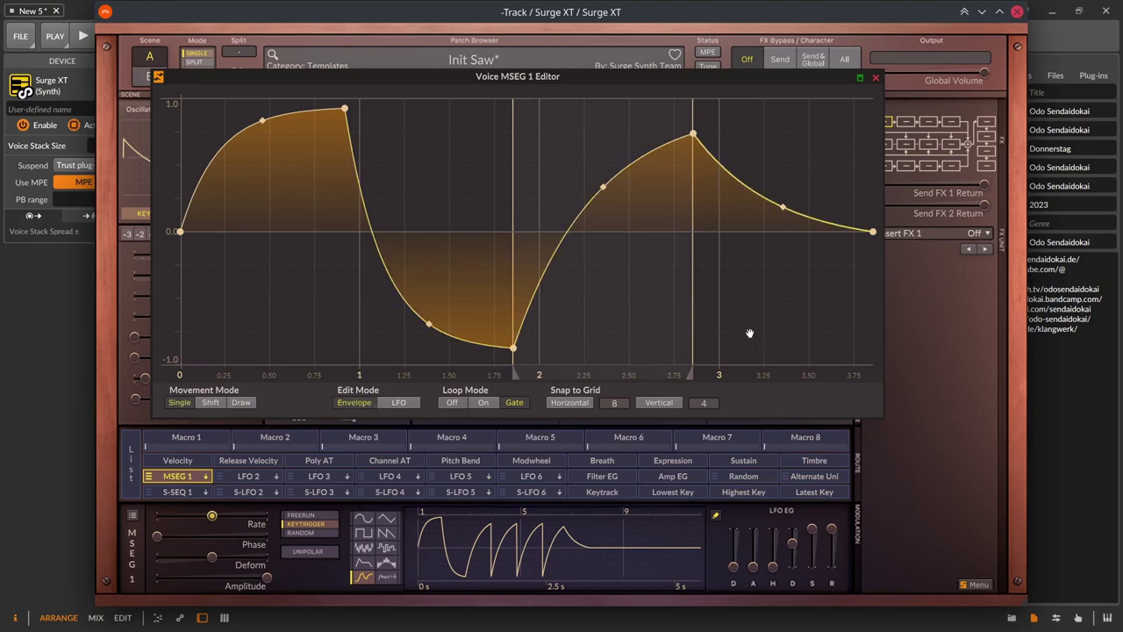
scroll(749, 333, down, 5)
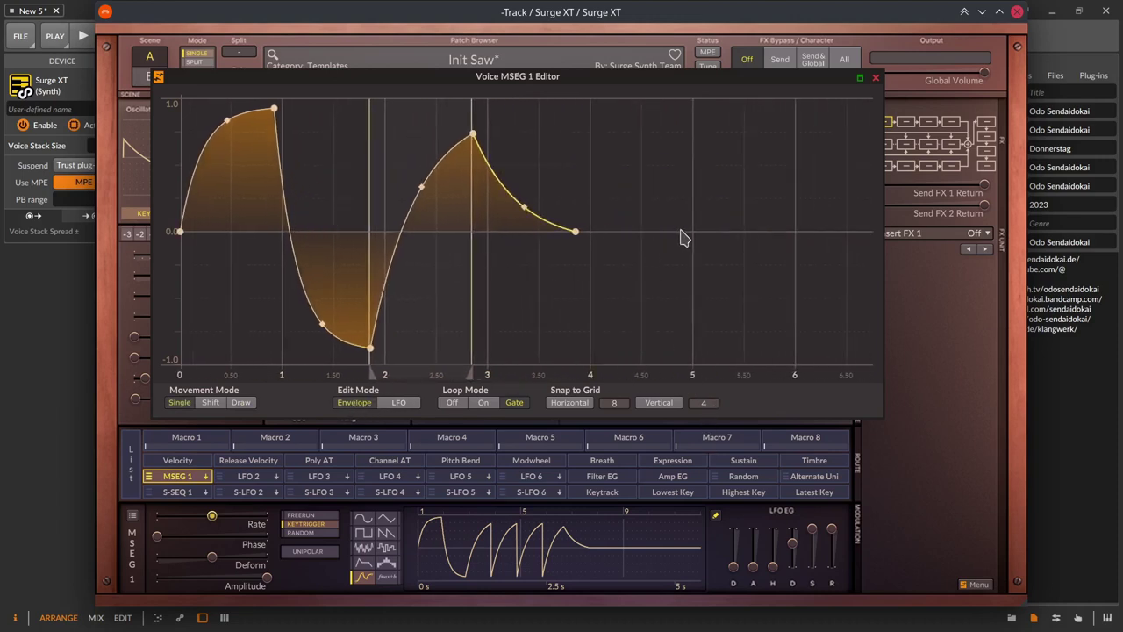
double_click(683, 237)
drag(678, 230, 873, 145)
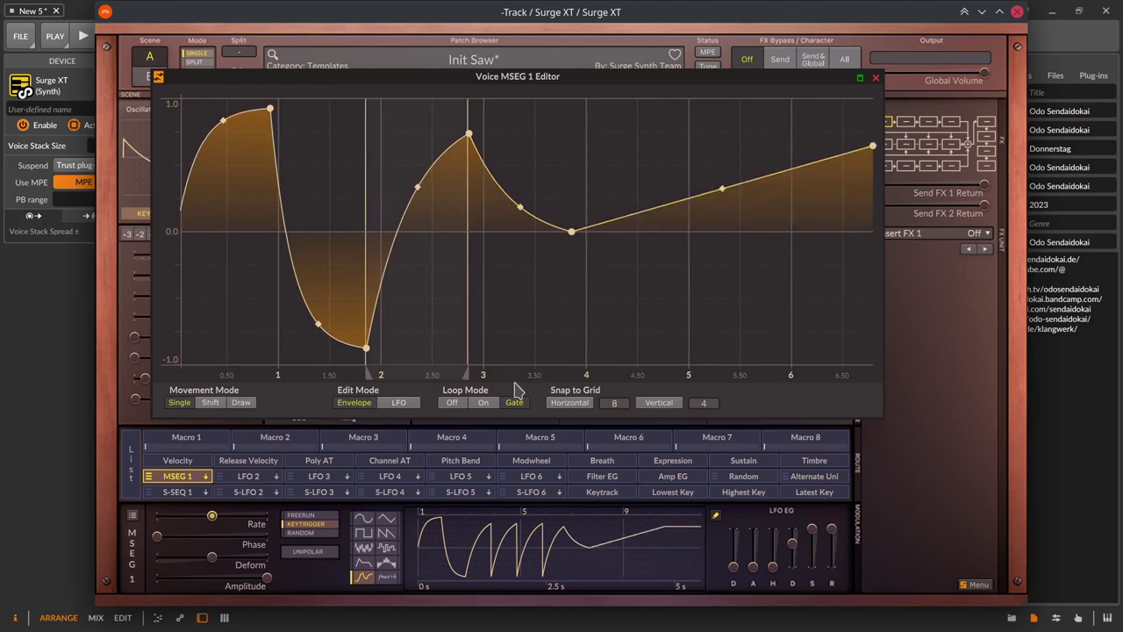
Step: Toggle the MSEG edit mode between Envelope and LFO, ending on LFO
click(397, 403)
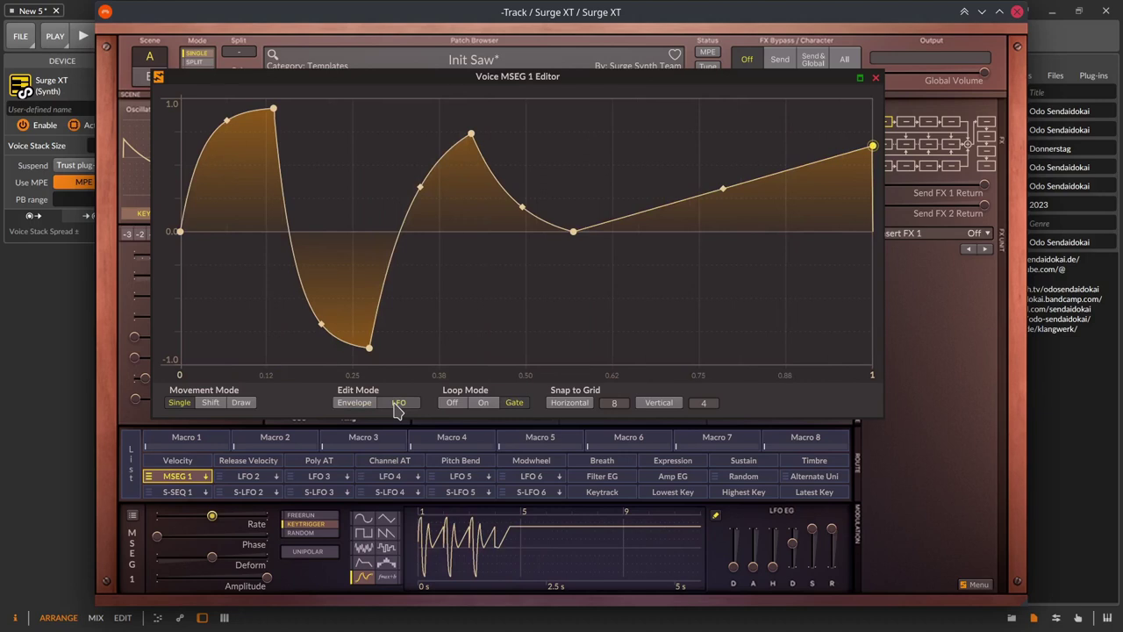
click(362, 406)
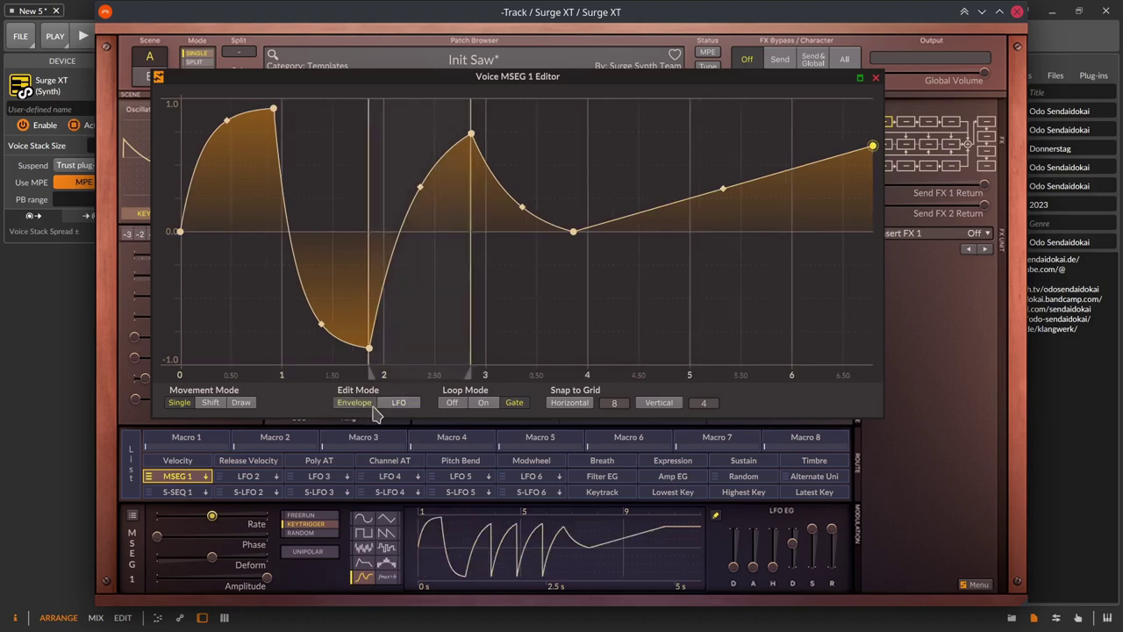
click(391, 405)
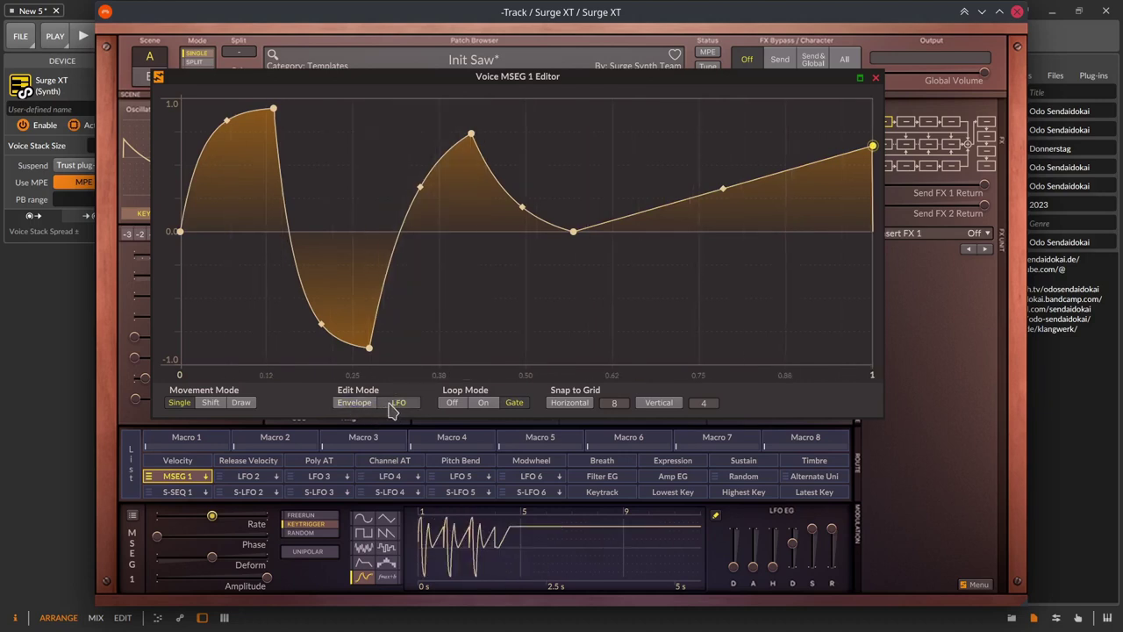
click(361, 405)
click(394, 404)
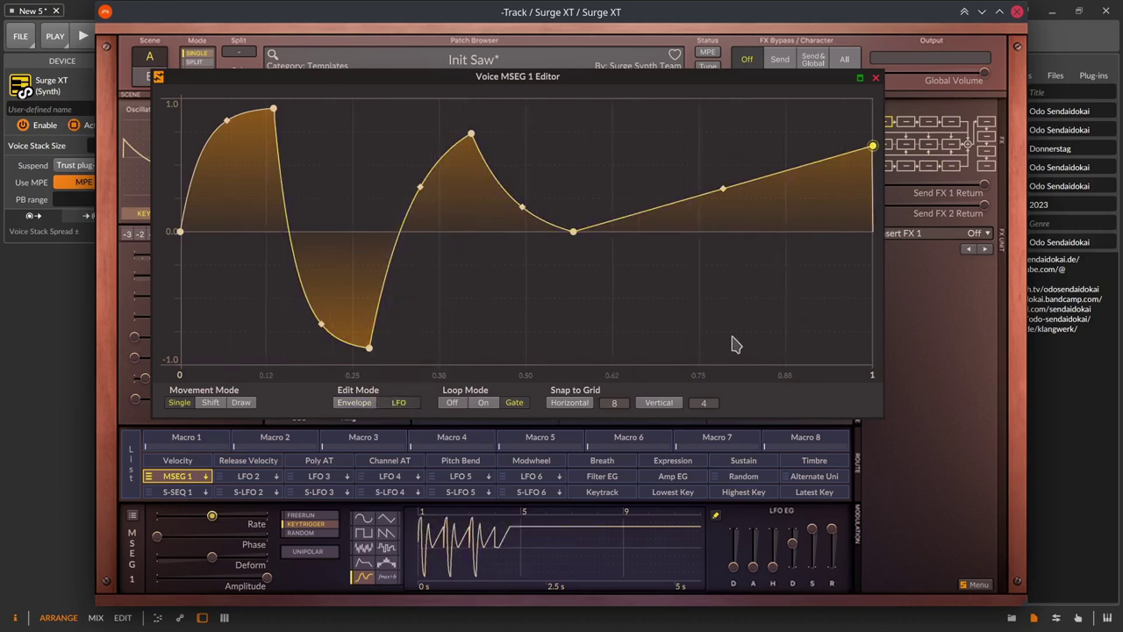
Step: Return to envelope editing, turn looping on, and set loop end near beat 4 with a later start
click(452, 404)
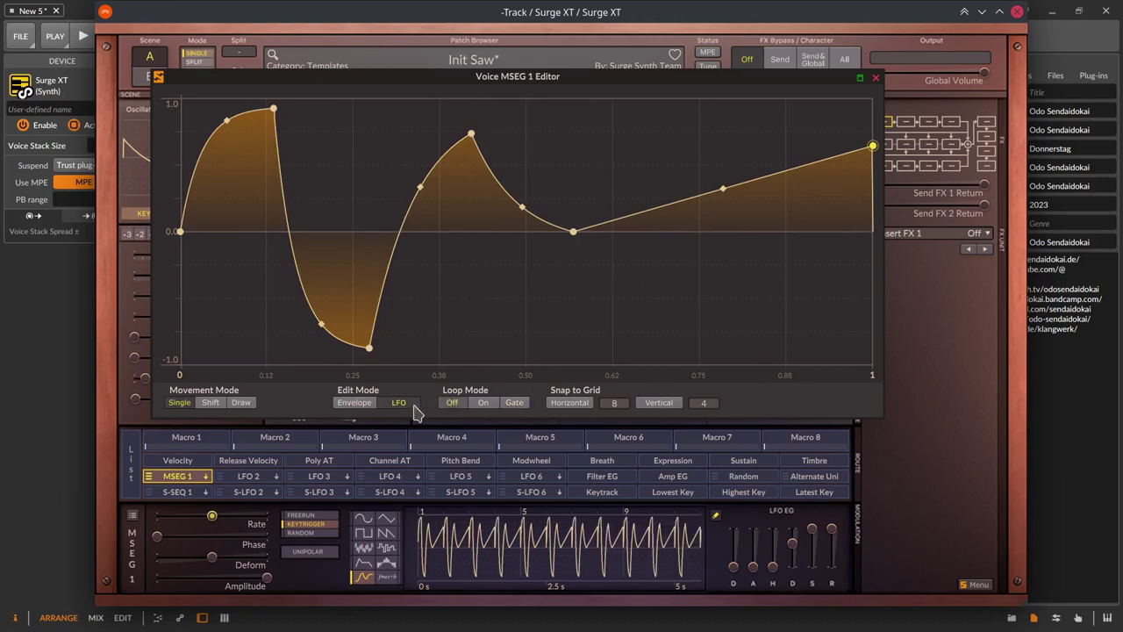
click(357, 405)
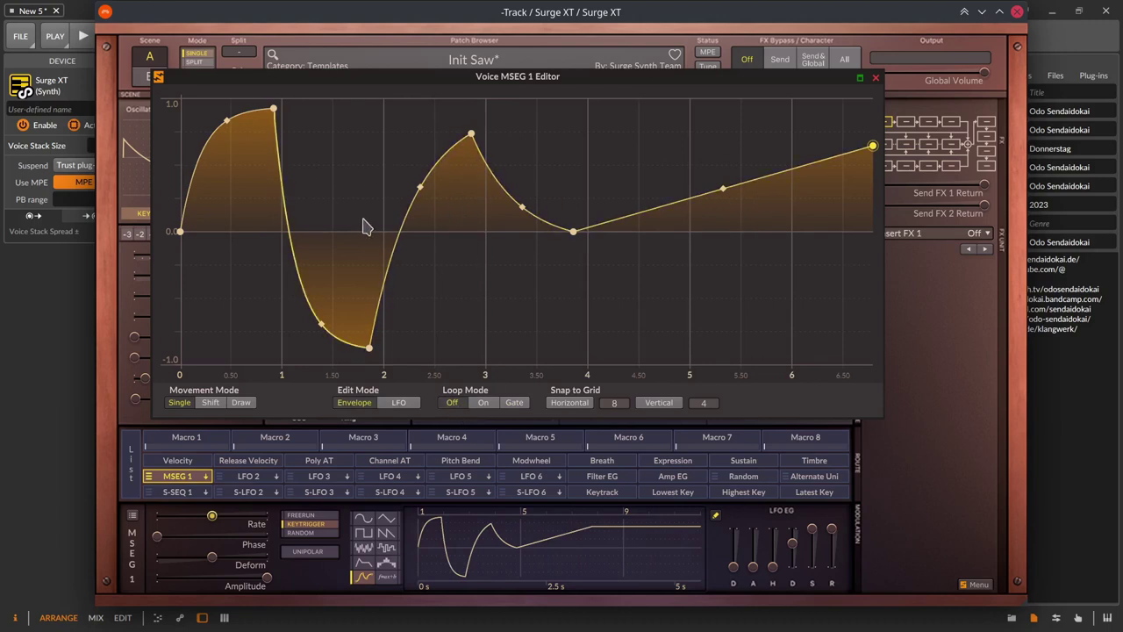
click(482, 402)
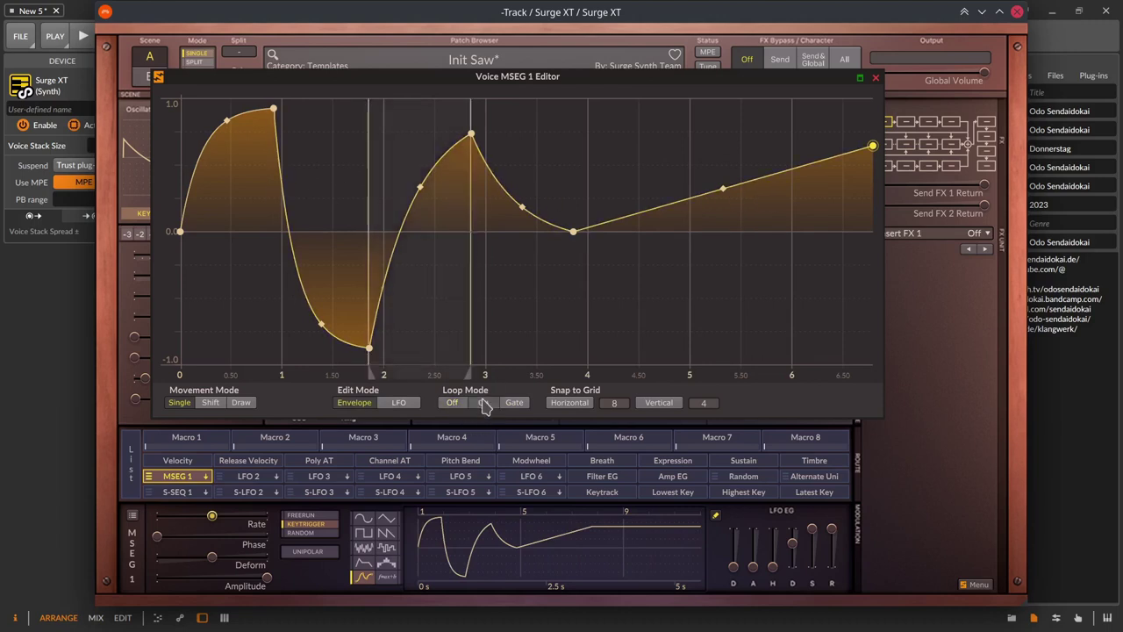
drag(471, 377, 545, 374)
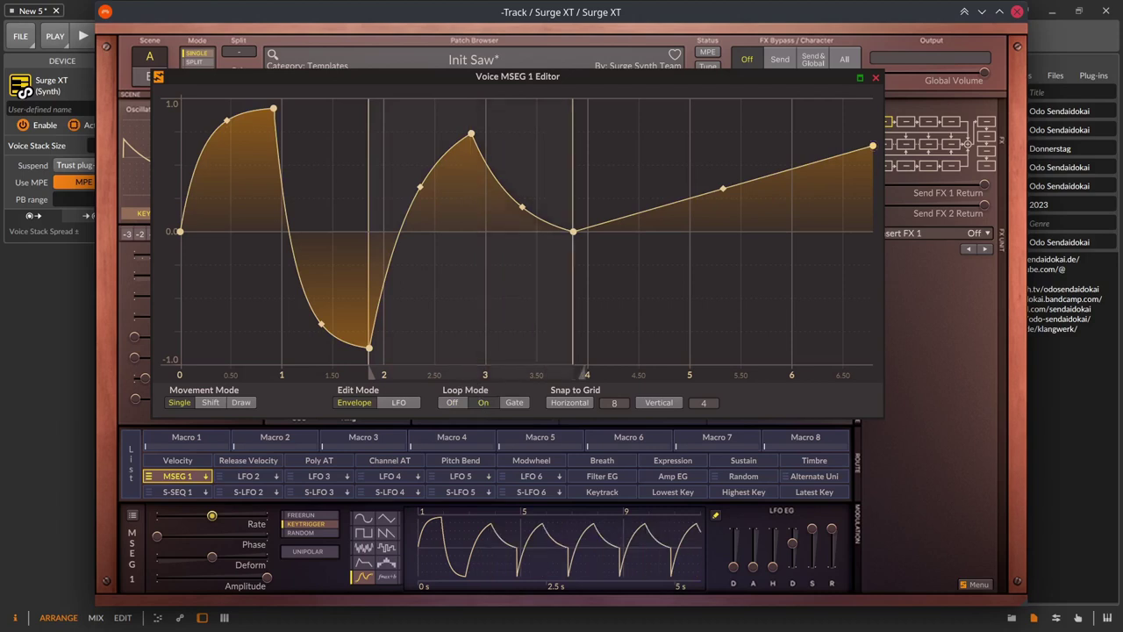
drag(371, 375, 470, 376)
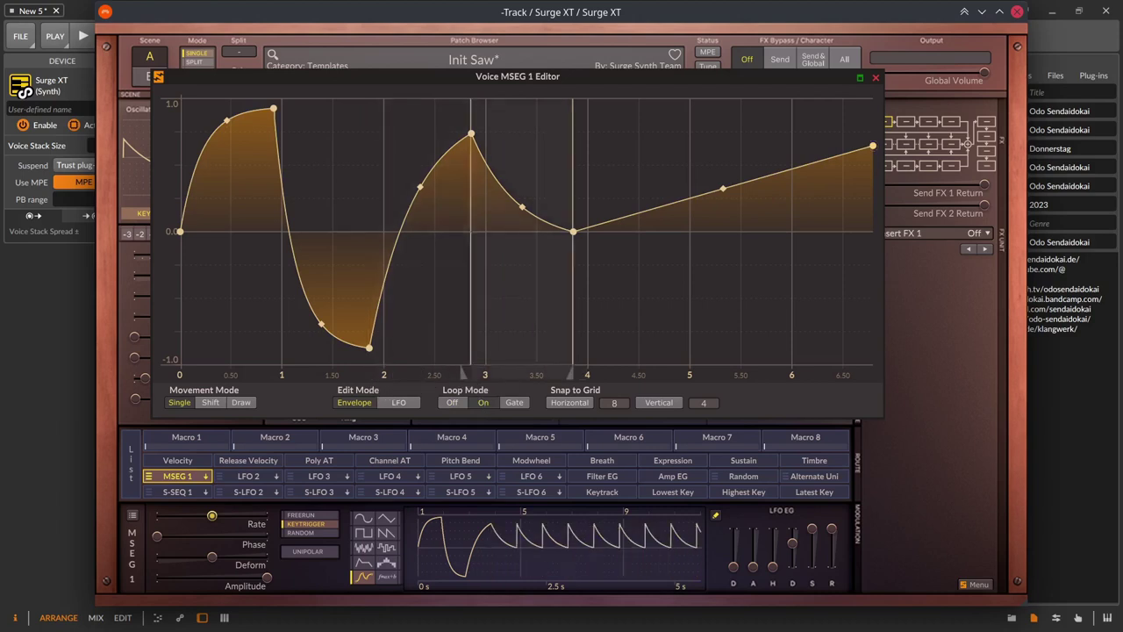
Step: Set the loop mode to Gate and raise the curve's final point to 1.0
drag(712, 377, 374, 375)
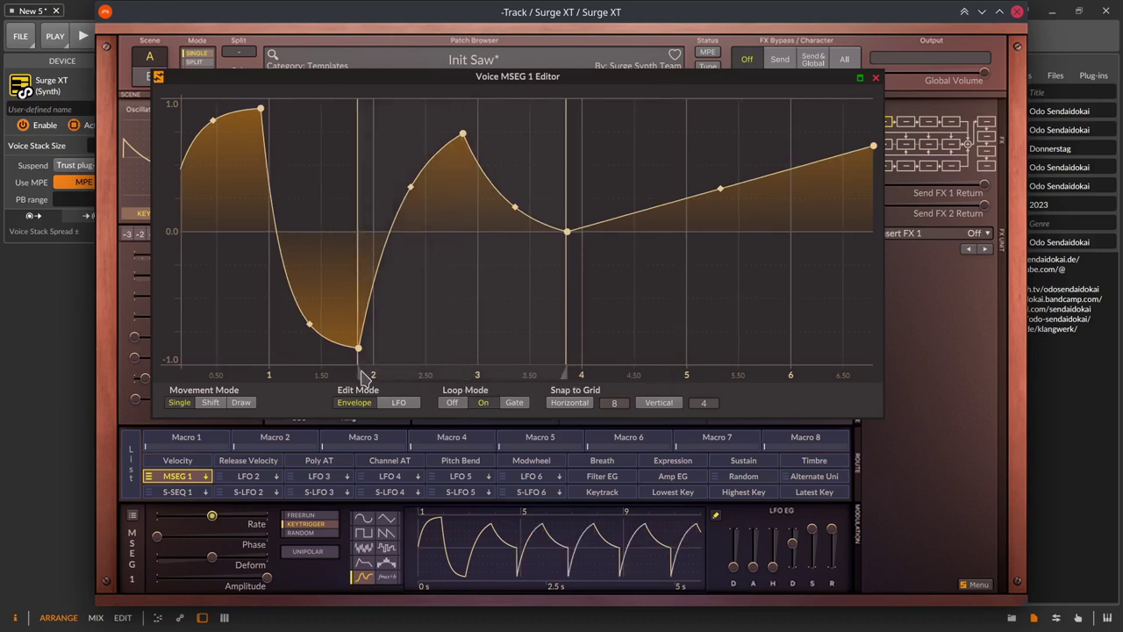
click(514, 402)
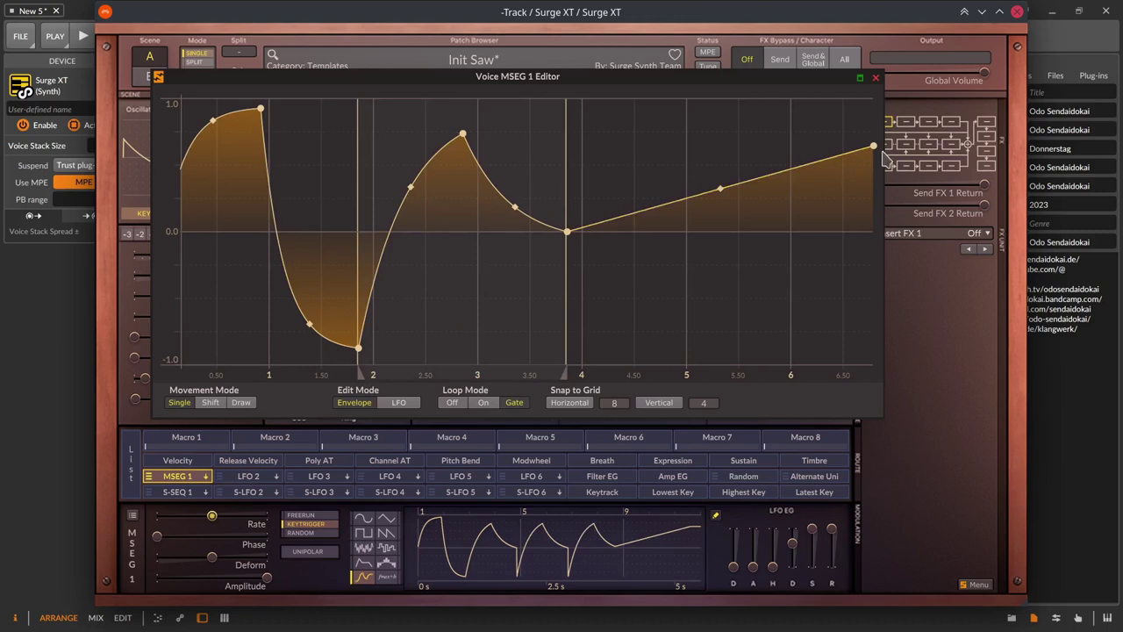
drag(882, 150, 843, 110)
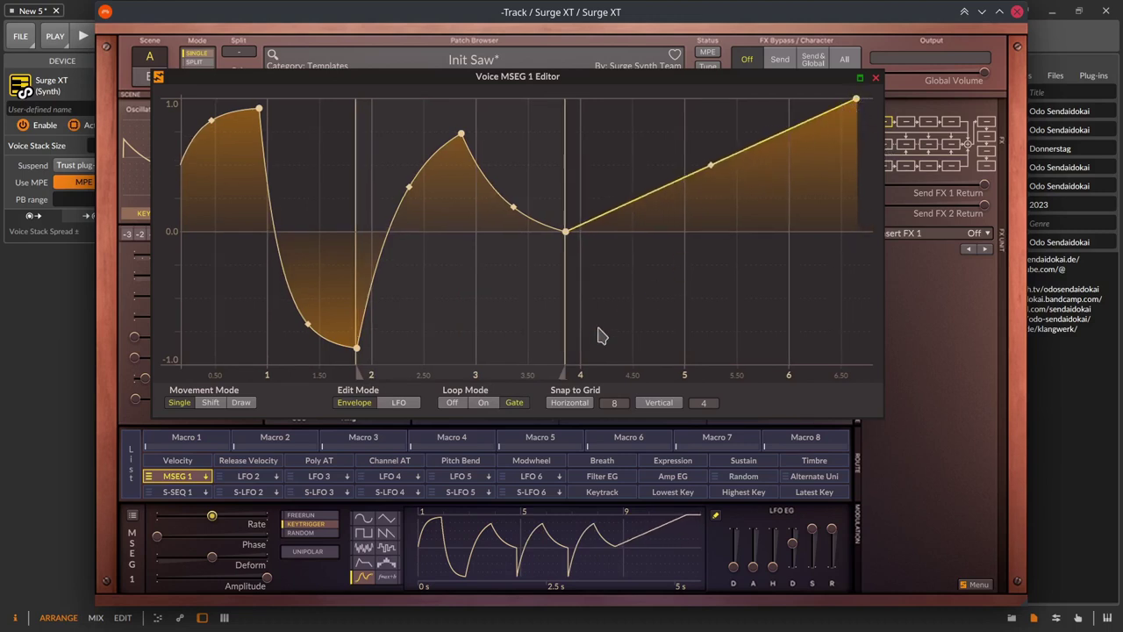
Step: Turn on horizontal snap and add a point on the falling curve after beat 3
click(568, 413)
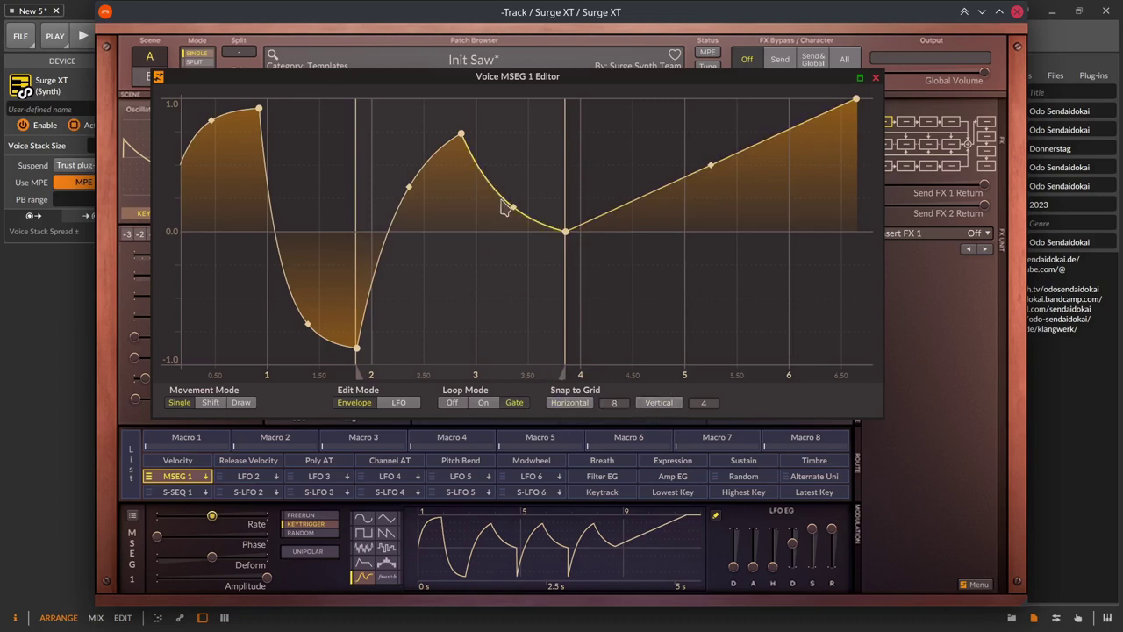
double_click(479, 285)
drag(476, 281, 554, 331)
Step: Turn on vertical snap at a 10 by 7 grid and move the new point to -1
click(658, 402)
click(569, 401)
scroll(614, 402, up, 2)
scroll(703, 402, up, 3)
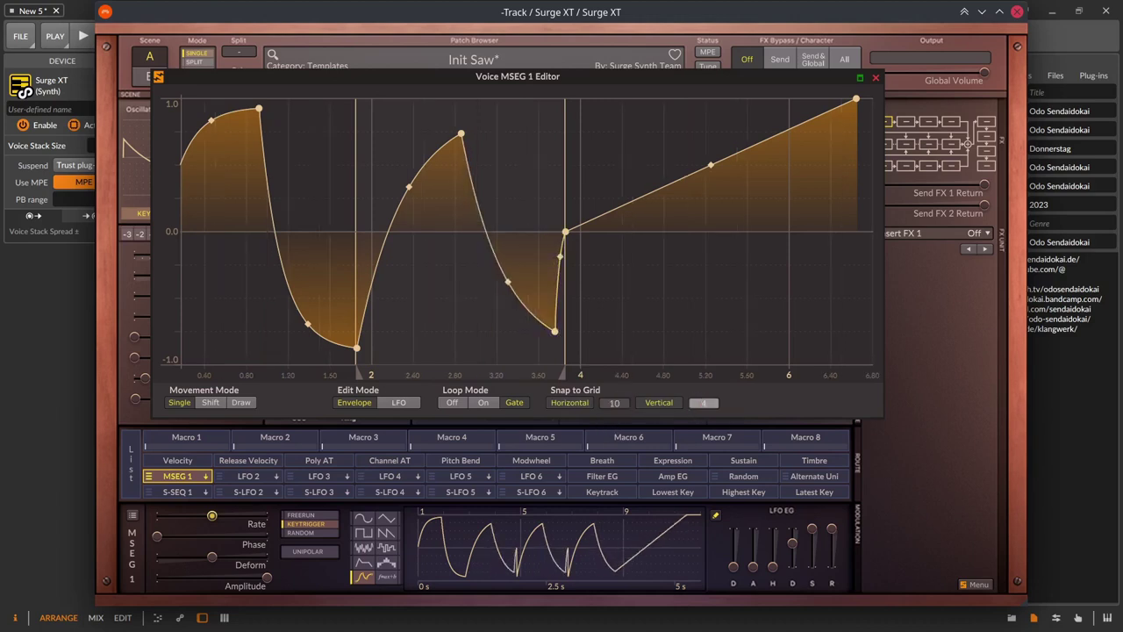
drag(565, 337, 488, 365)
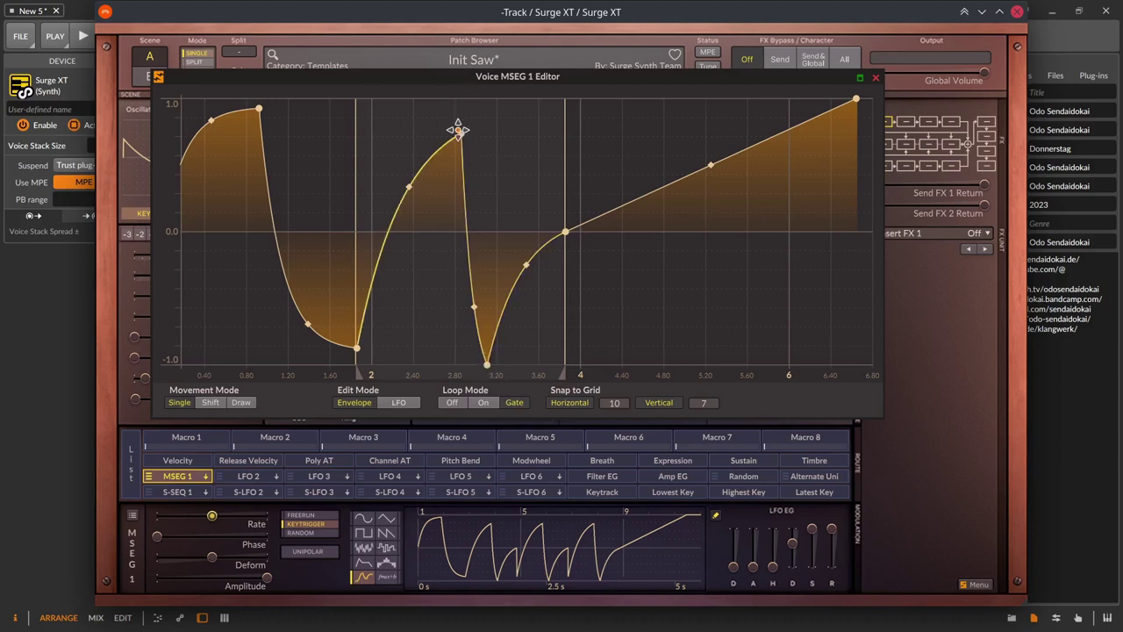
Step: Make the MSEG segments after beat 2 sawtooth shapes, then switch LFO 1 to Formula
right_click(458, 130)
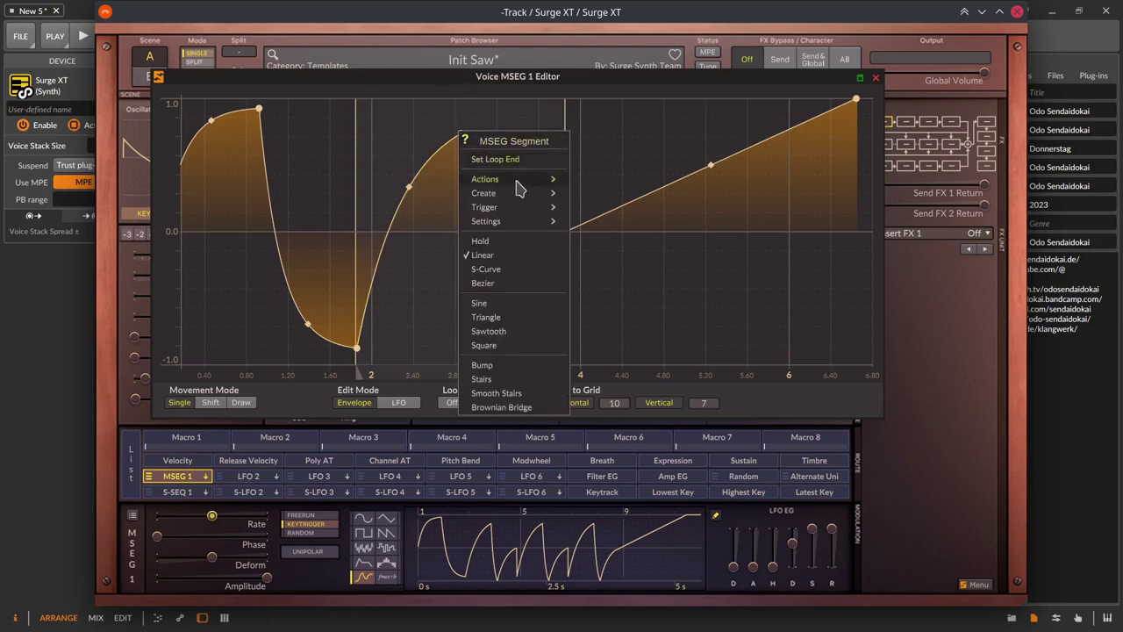
mouse_move(521, 184)
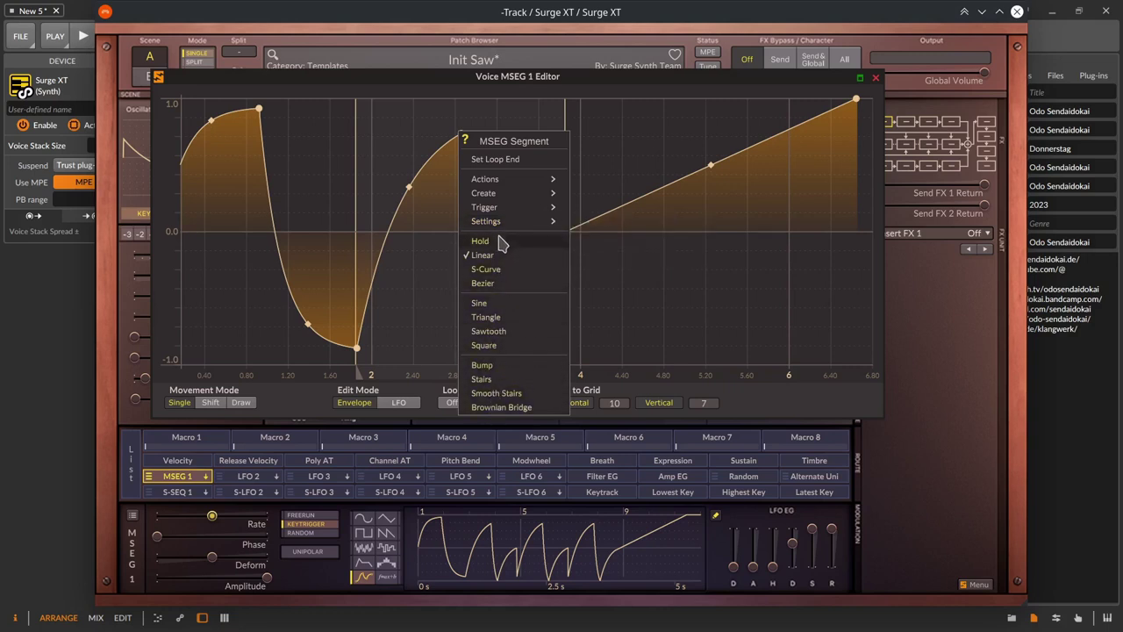
click(701, 311)
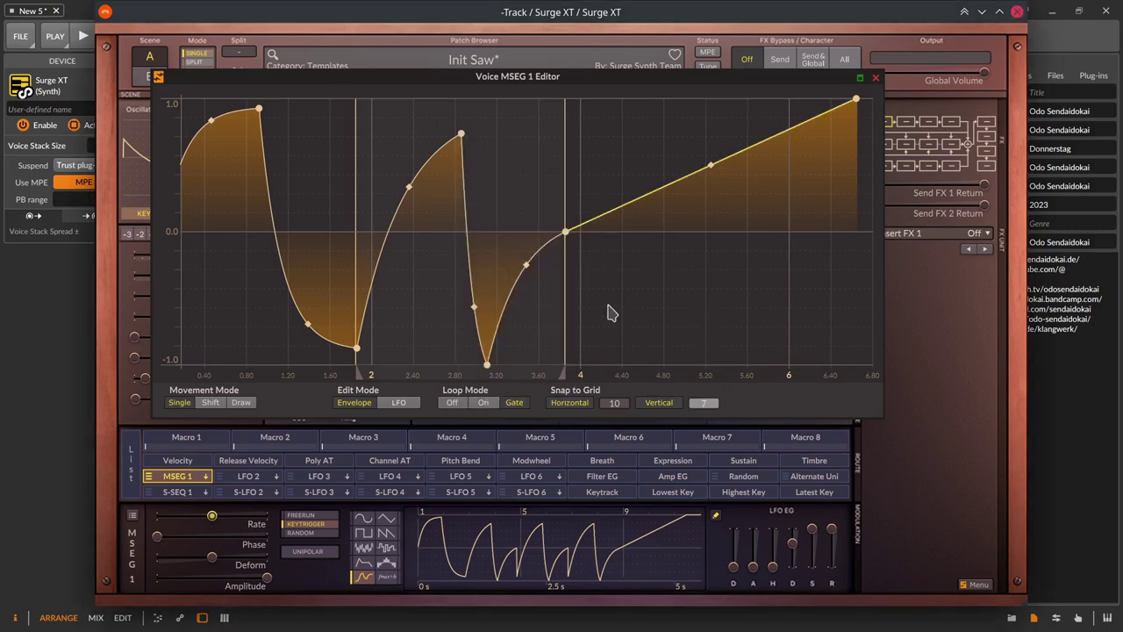
drag(611, 313, 619, 400)
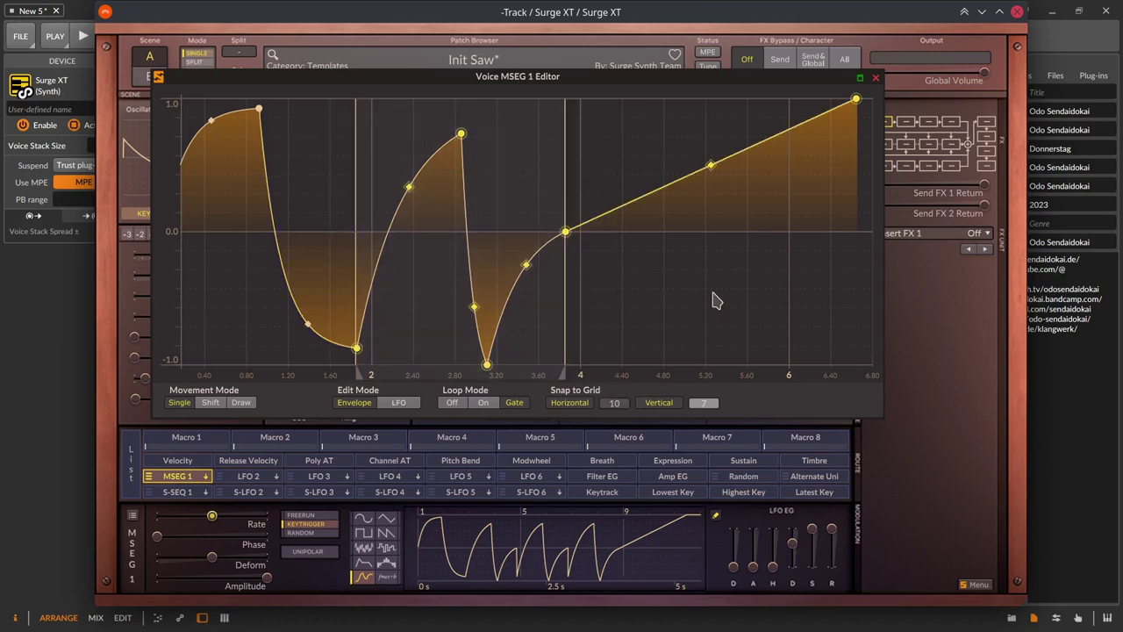
right_click(568, 242)
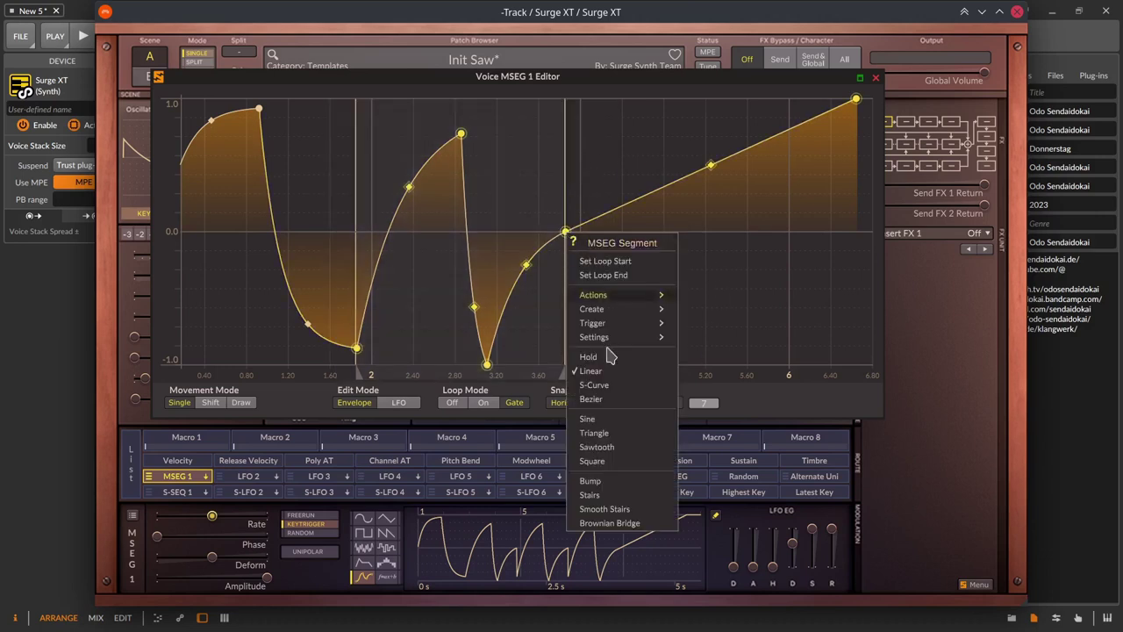
click(636, 449)
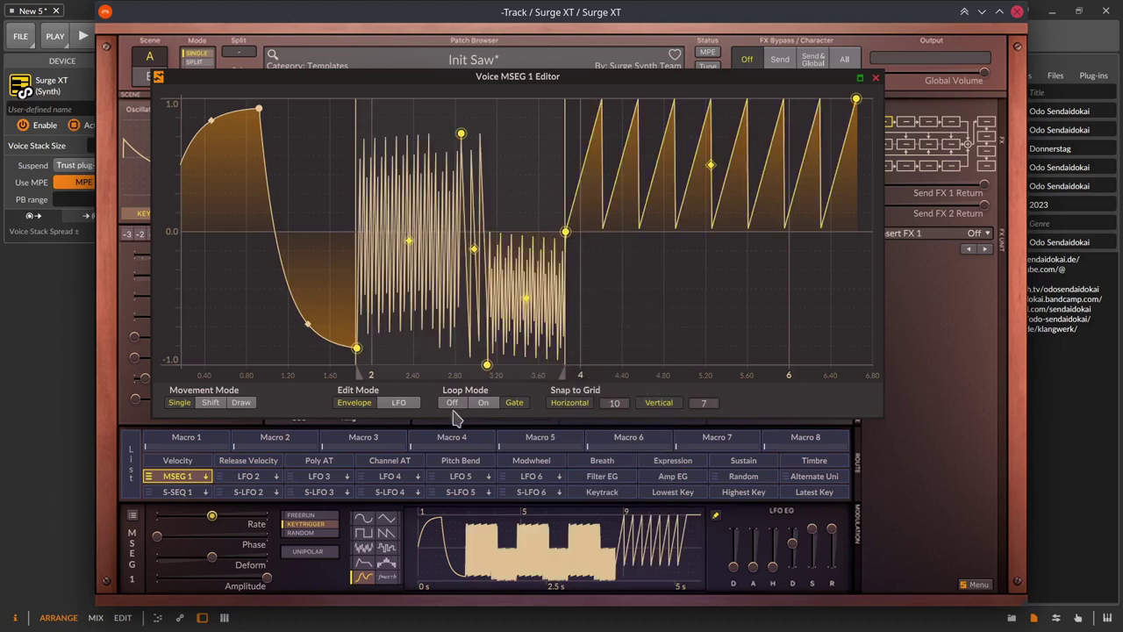
click(386, 579)
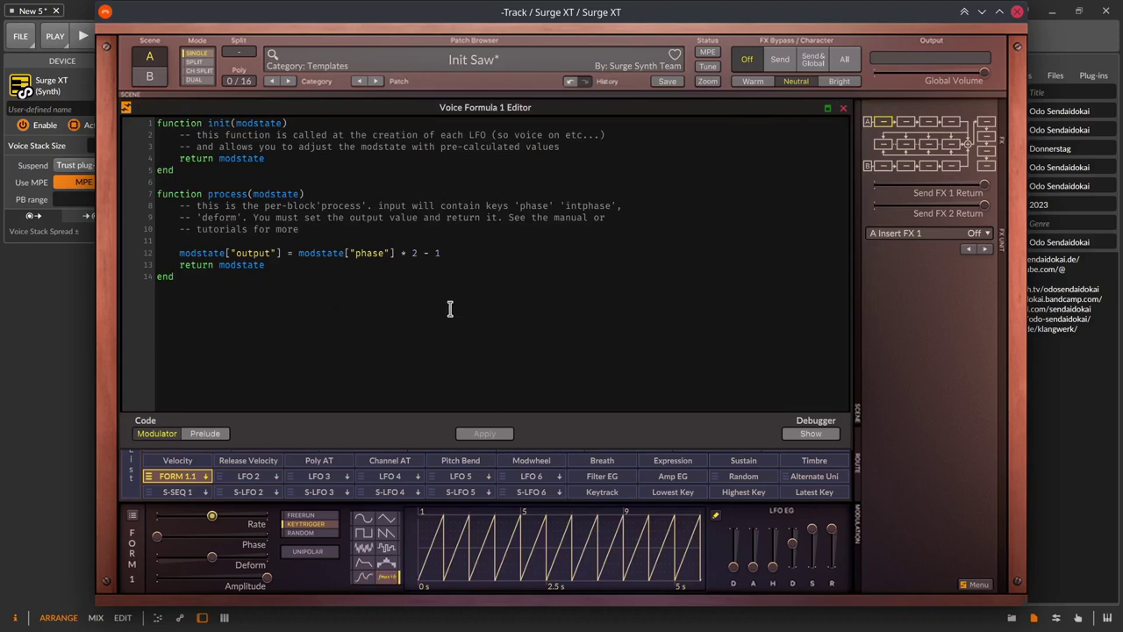
Step: Browse the Prelude library code and the patch menu's Tutorials > Formula Modulator entries
click(207, 433)
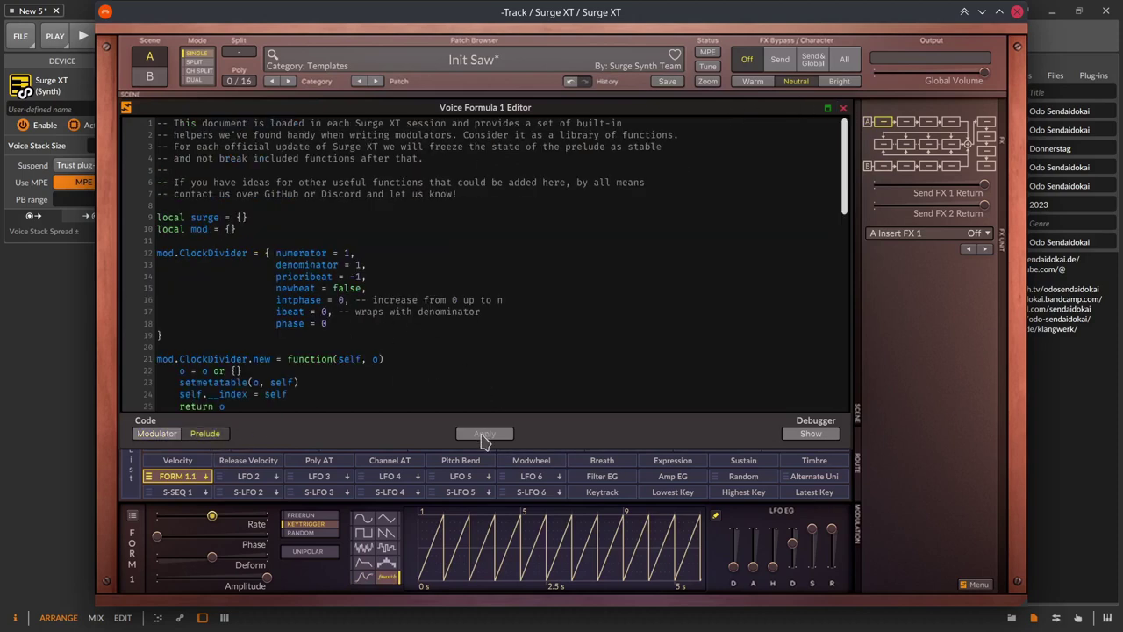
click(528, 65)
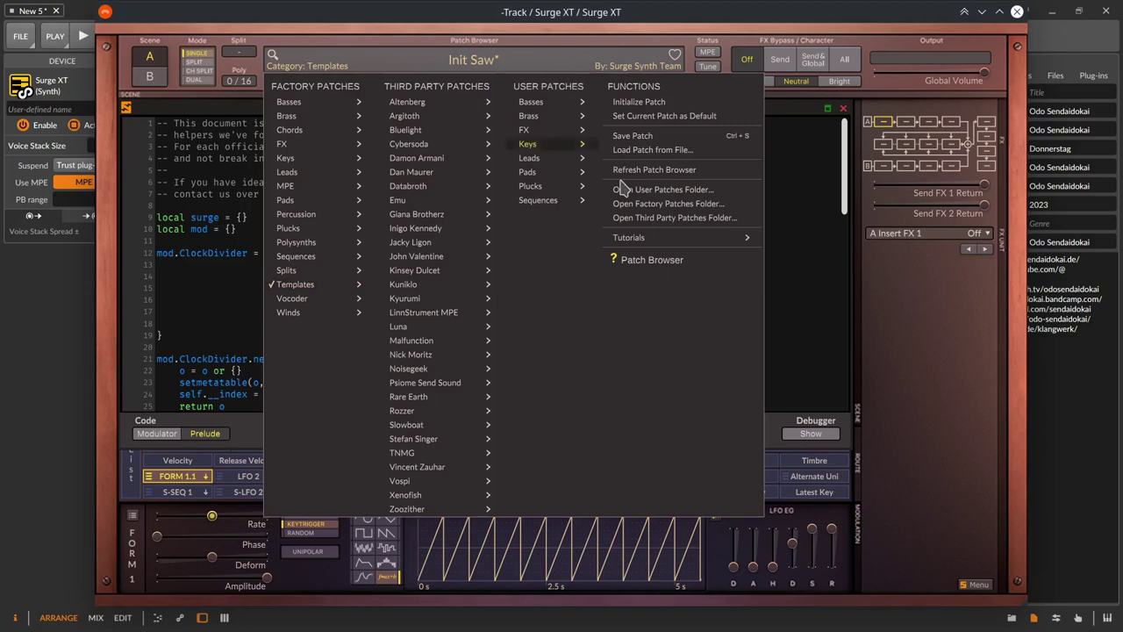
mouse_move(658, 242)
mouse_move(794, 237)
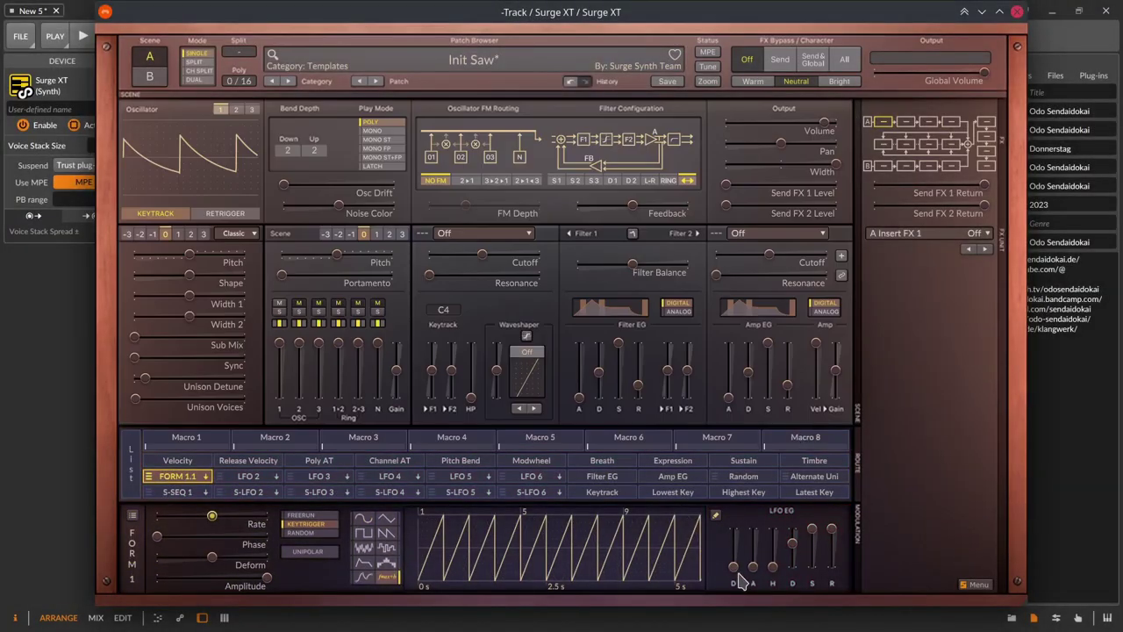
Step: Add tempo-synced delay and attack to the LFO envelope, with sustain and release lowered to fade
drag(736, 566, 758, 546)
right_click(756, 547)
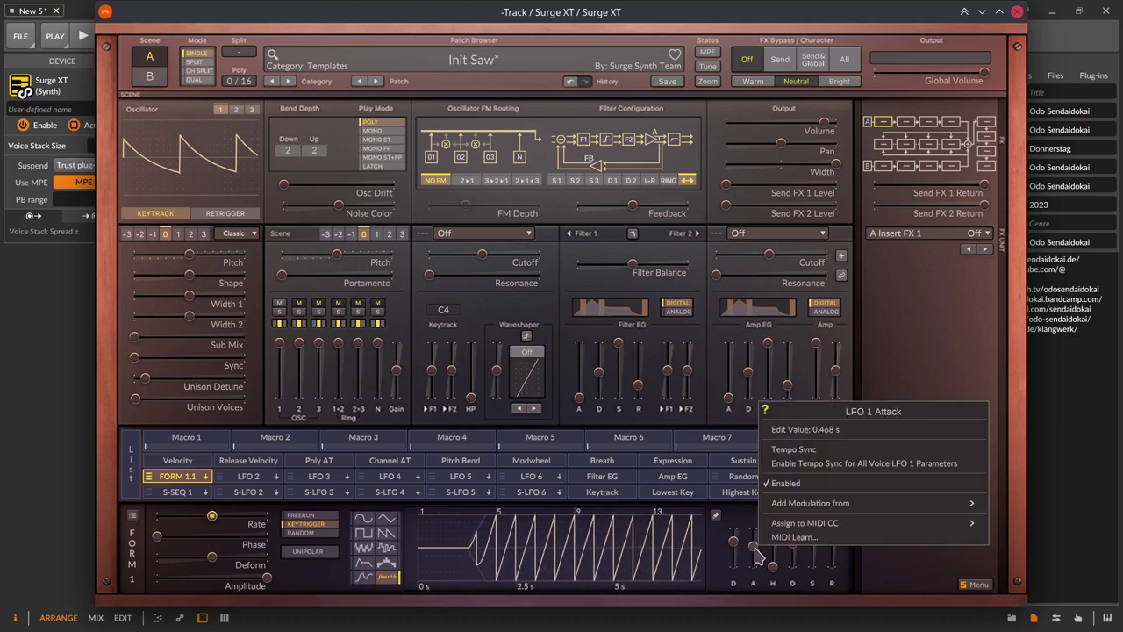
click(800, 449)
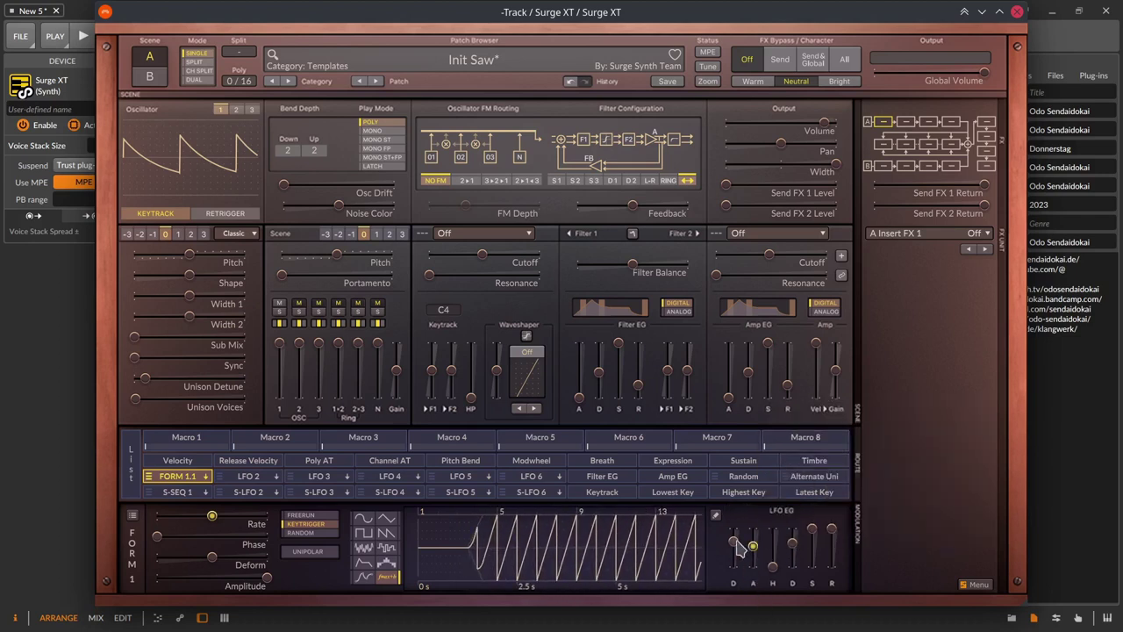
right_click(735, 541)
click(777, 457)
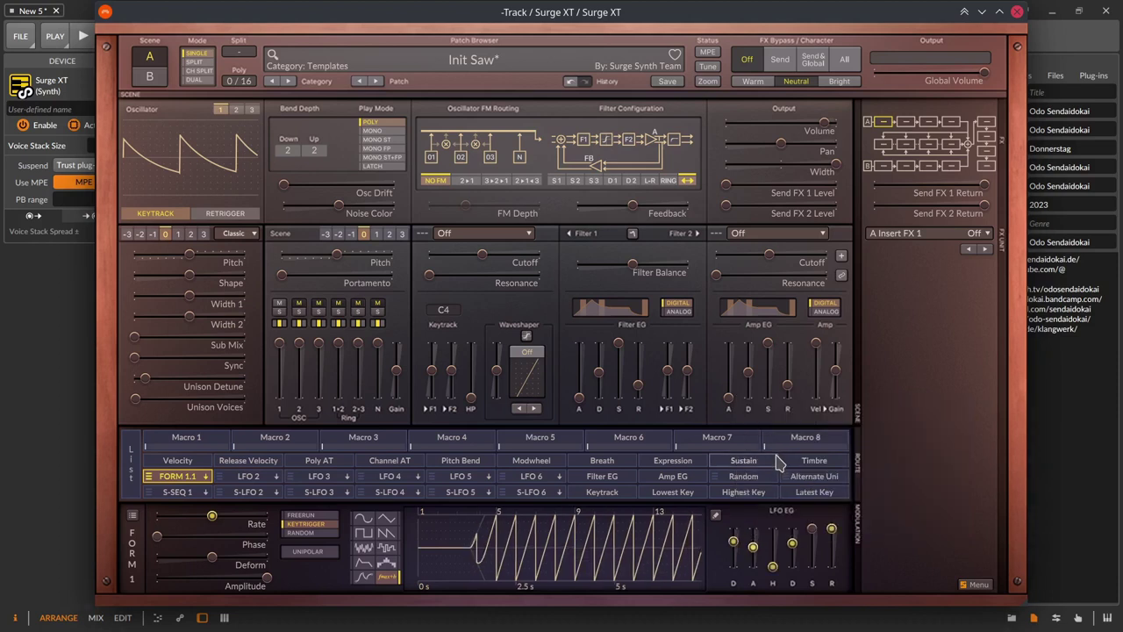
mouse_move(812, 566)
mouse_down()
mouse_move(811, 529)
mouse_move(812, 552)
mouse_up()
drag(831, 529, 831, 550)
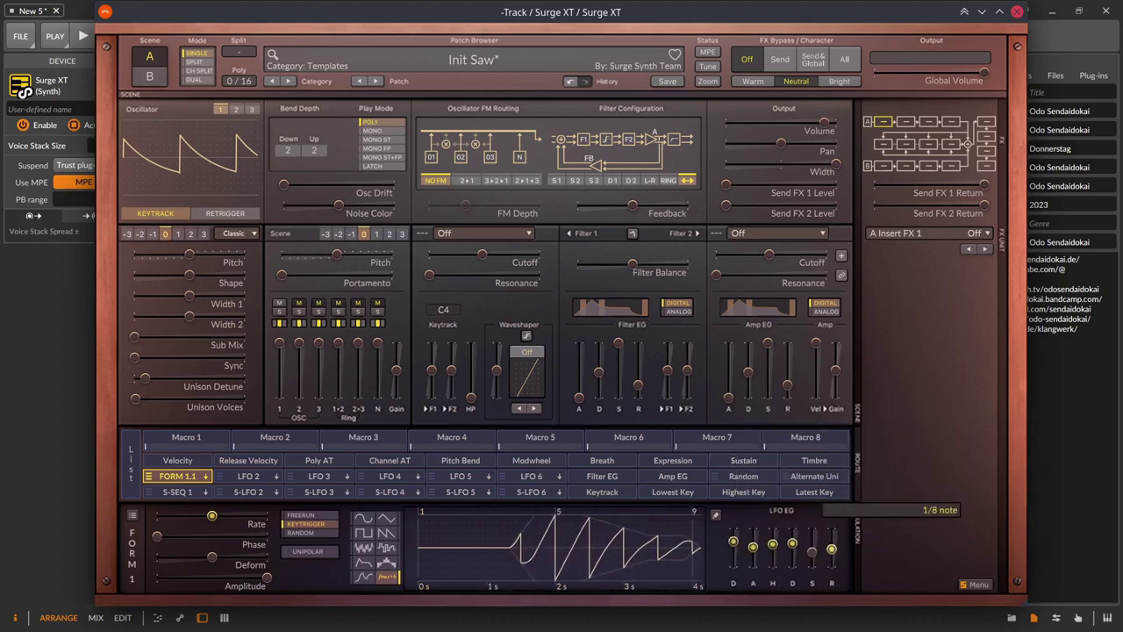
Step: Bring up Voice LFO 2's settings in the LFO editor
right_click(169, 479)
mouse_move(202, 513)
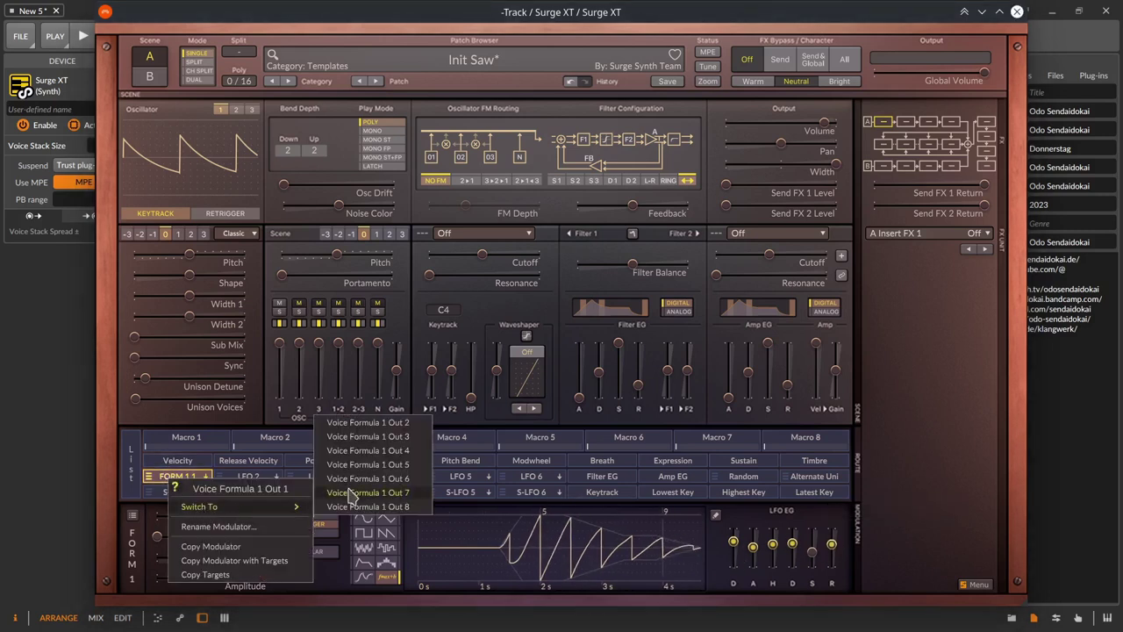
click(238, 474)
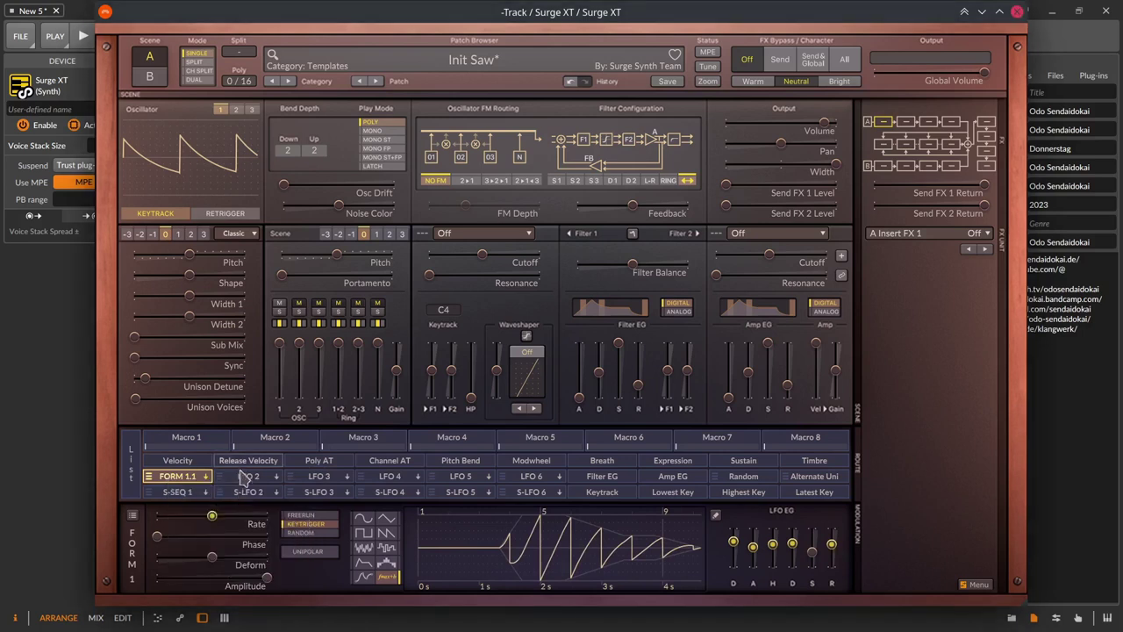
click(246, 479)
Step: Switch LFO 2 to Voice LFO 2 (EG Only) so the source reads LFO 2 EG
right_click(243, 478)
mouse_move(263, 501)
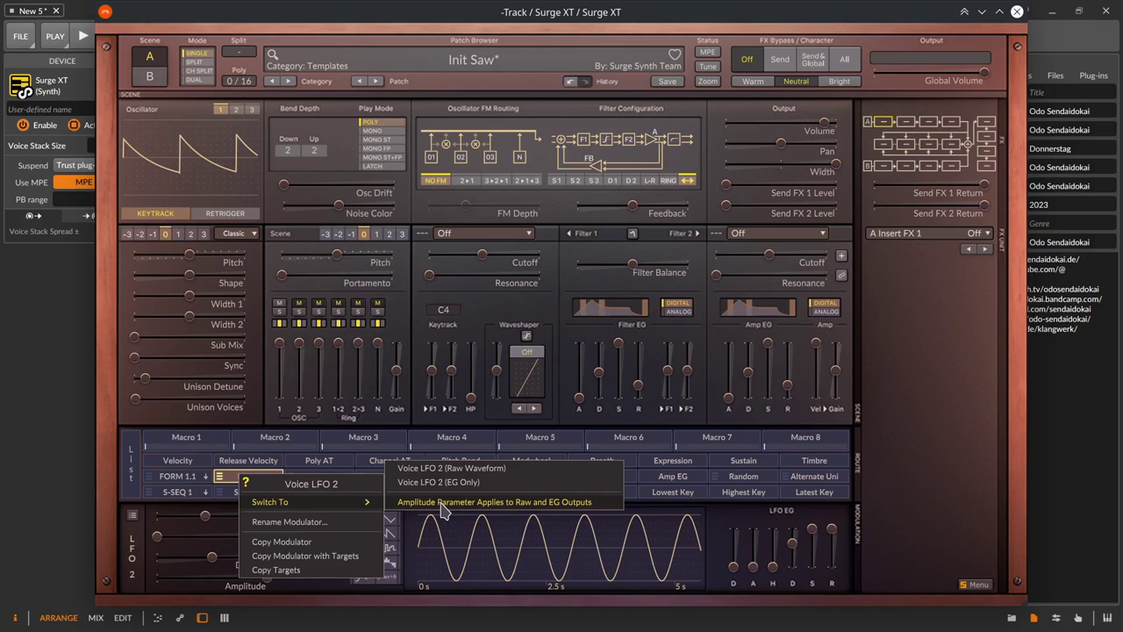
click(443, 509)
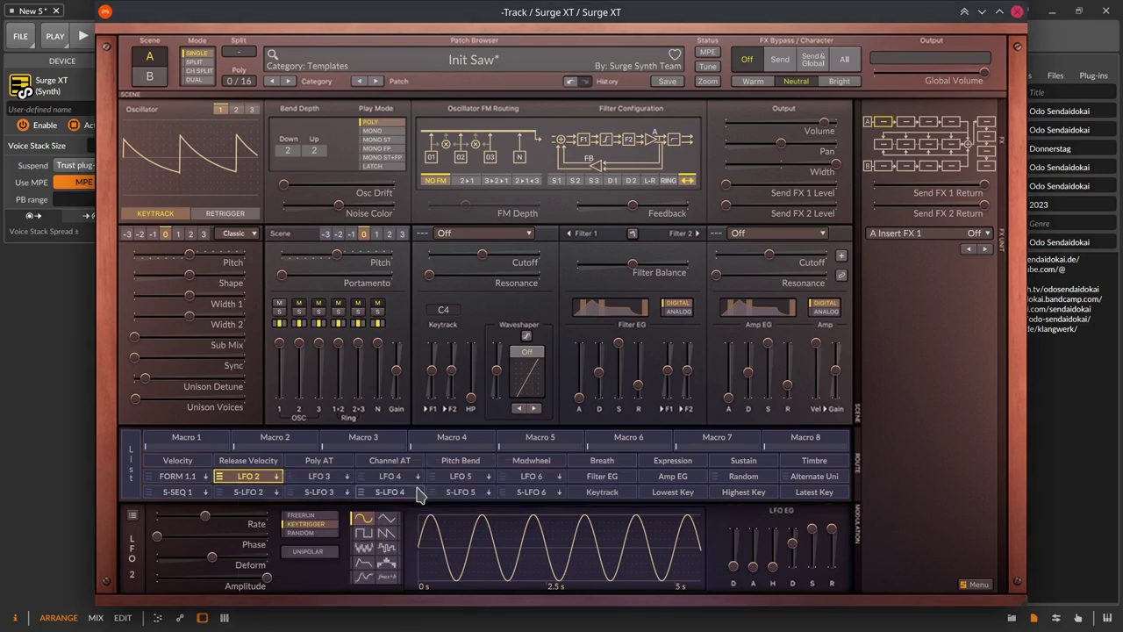
right_click(264, 476)
mouse_move(369, 502)
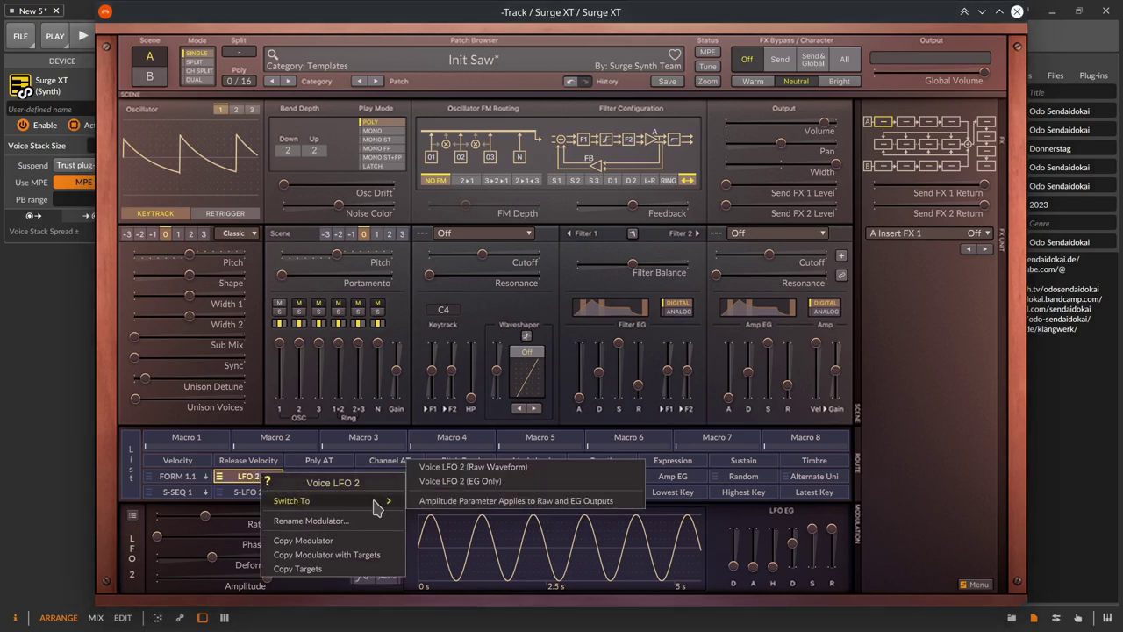
click(460, 483)
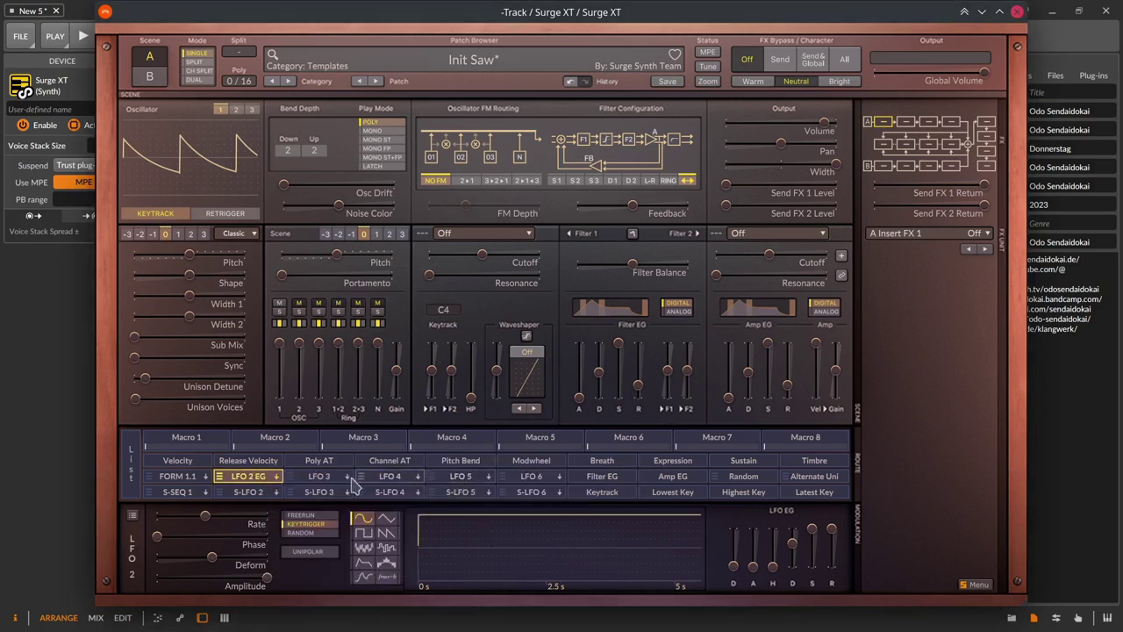